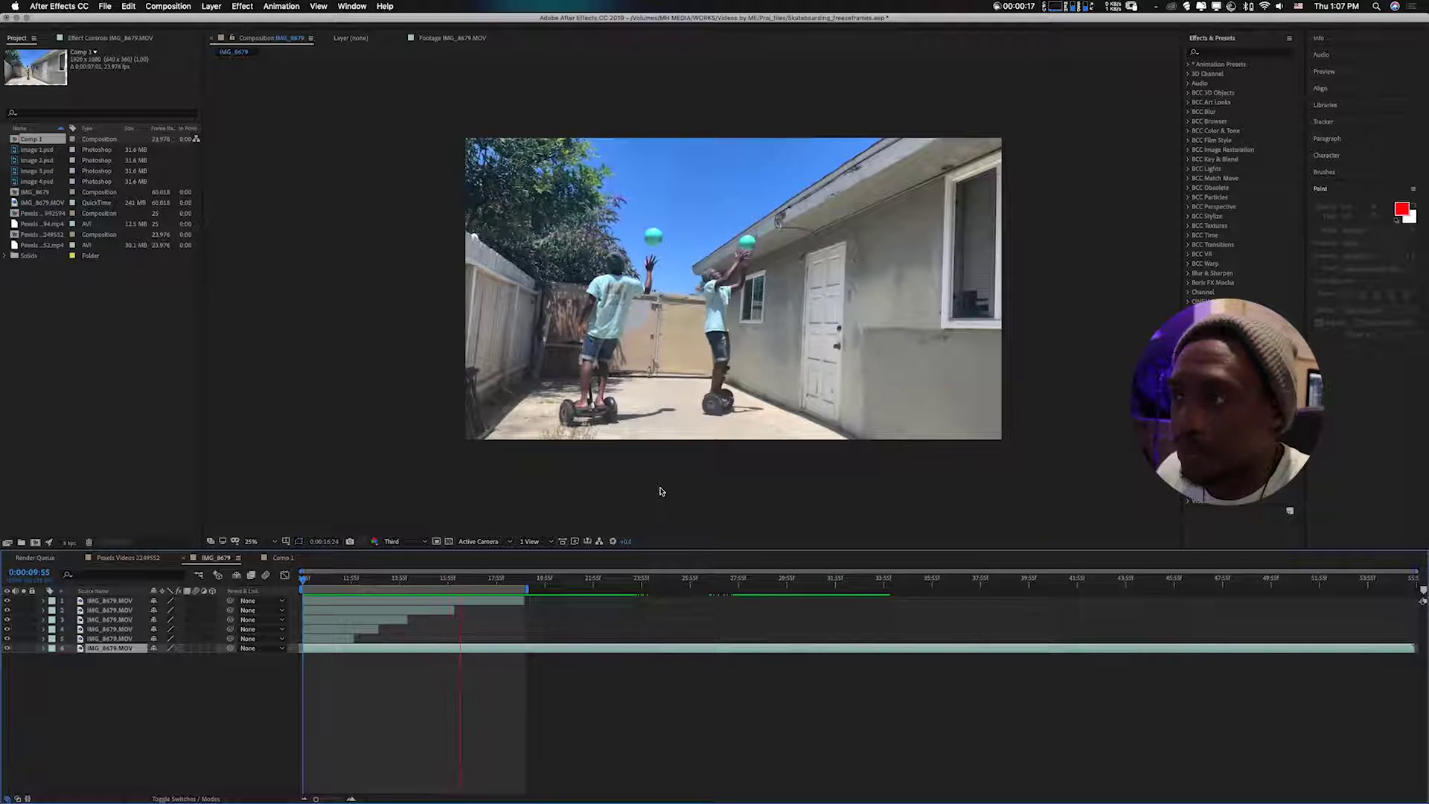
Step: Switch to Comp 1, zoom the viewer to 50% and preview the hoverboard shot
left_click(282, 559)
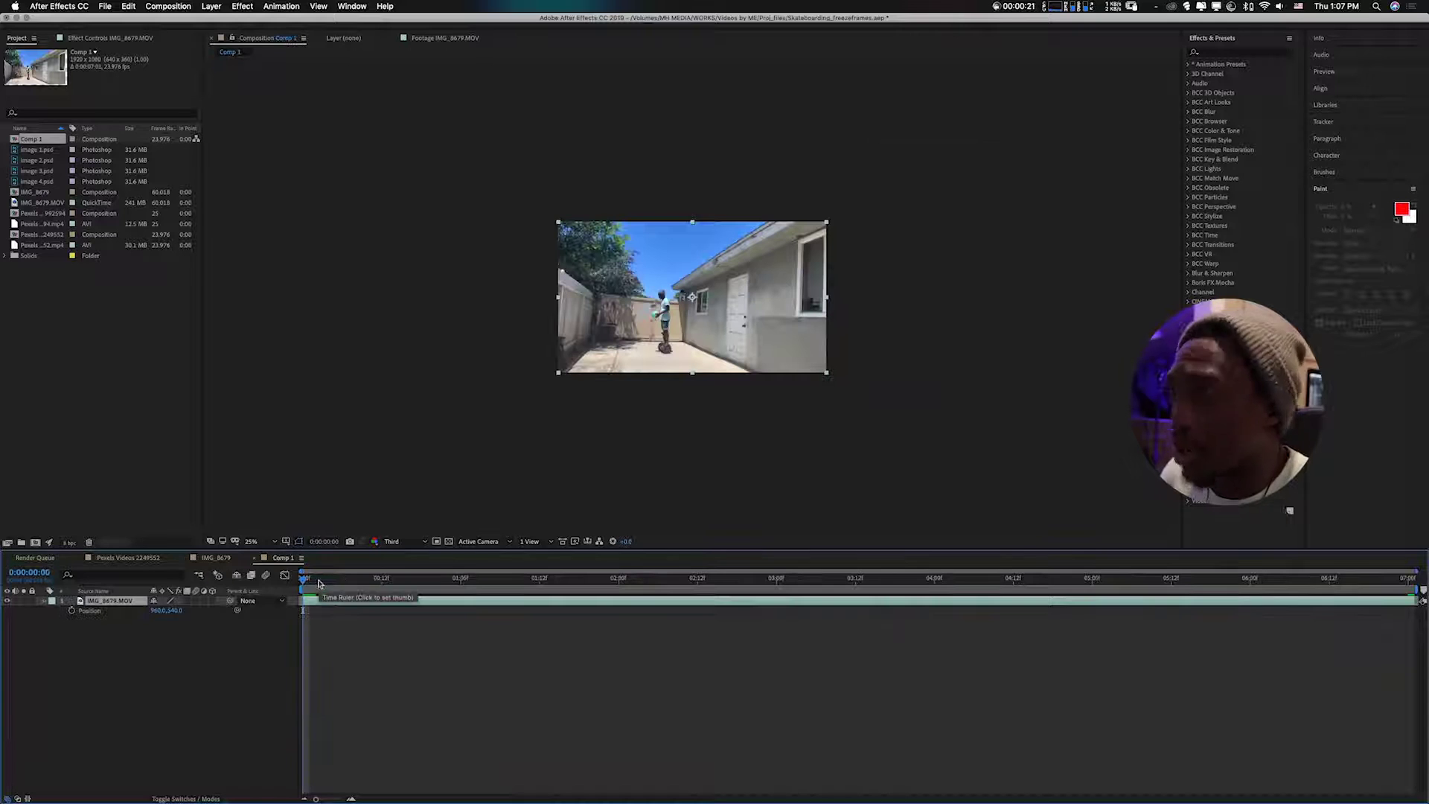
key("period")
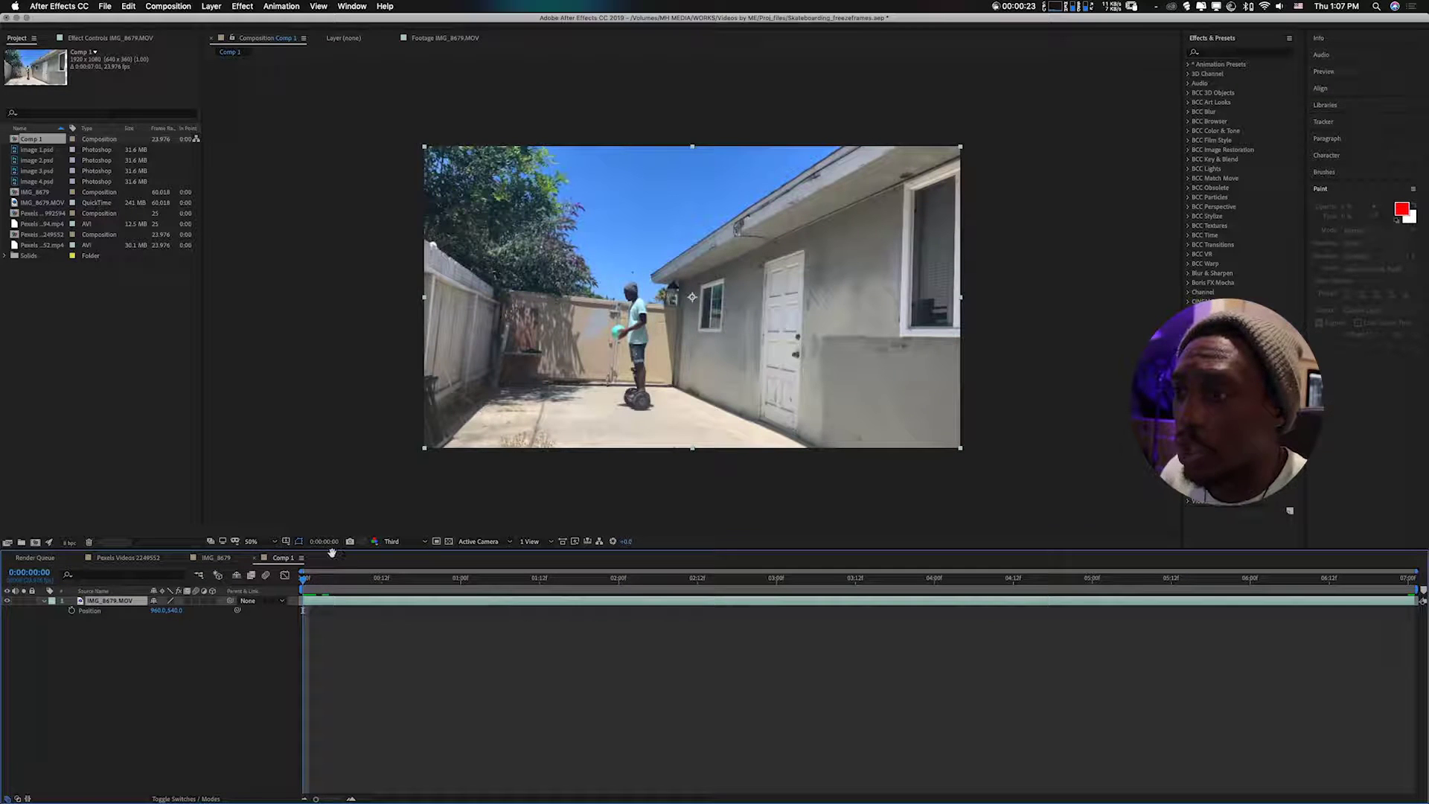
key("space")
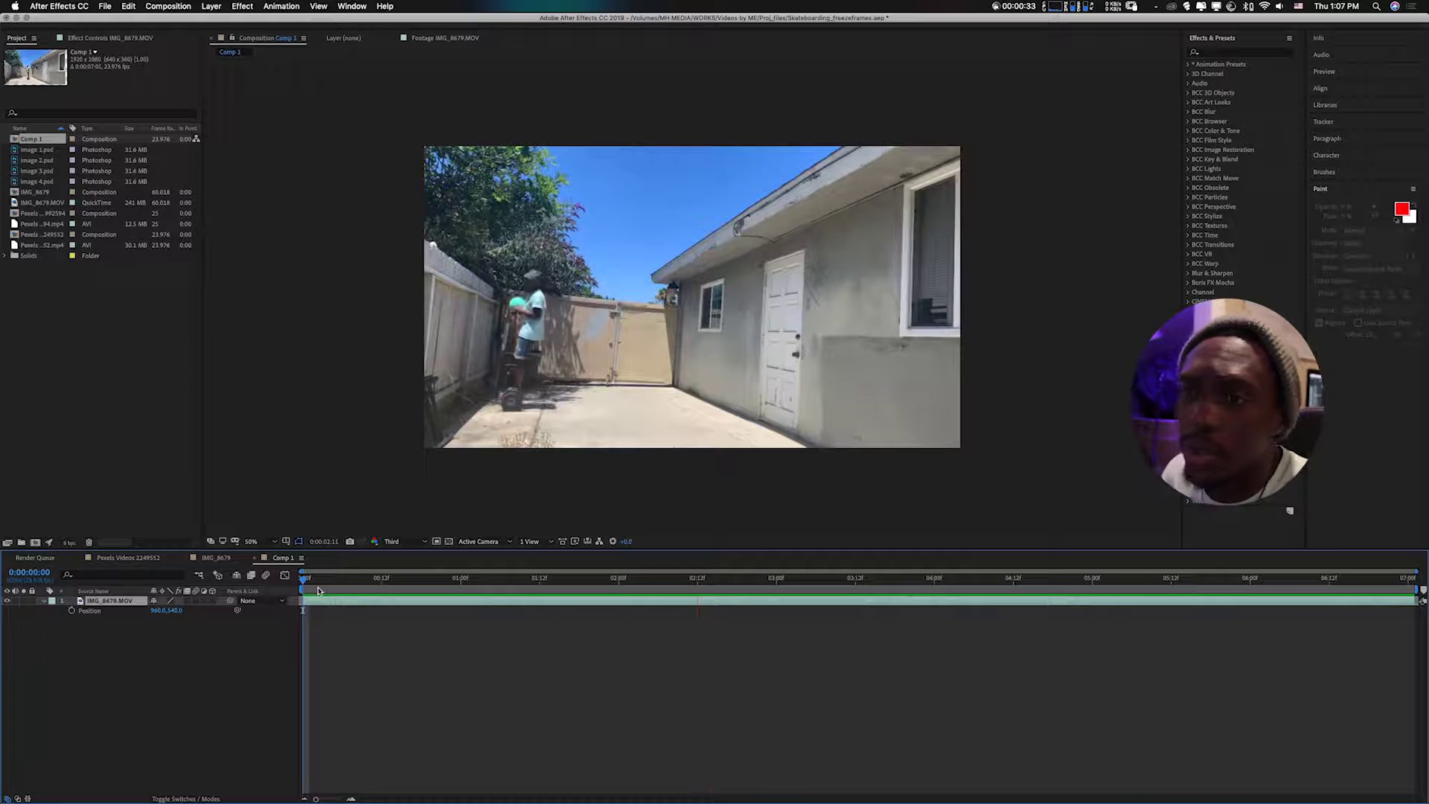
key("space")
left_click(43, 602)
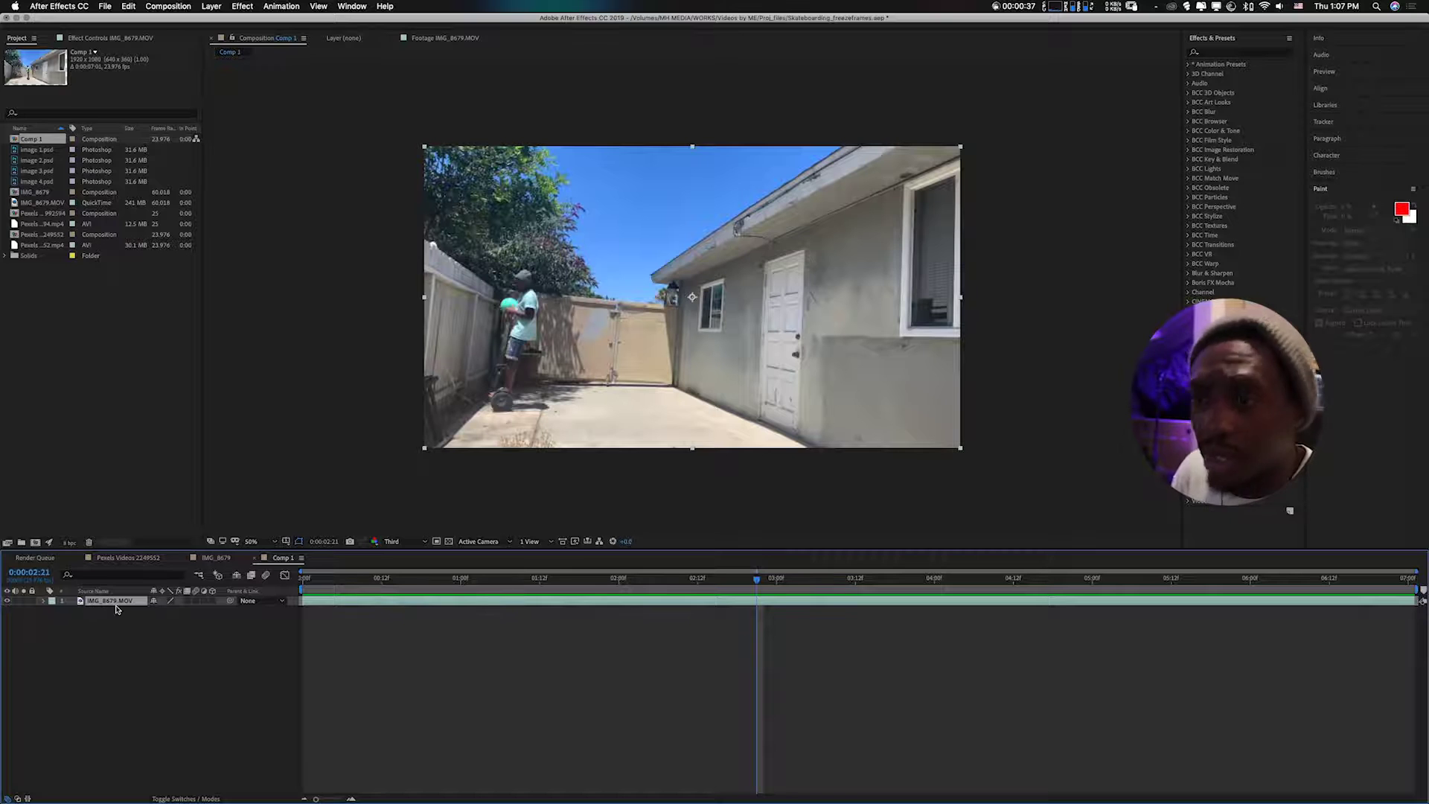
Step: Rename the clip layer to 'base plate' and return the playhead to the start
key("Return")
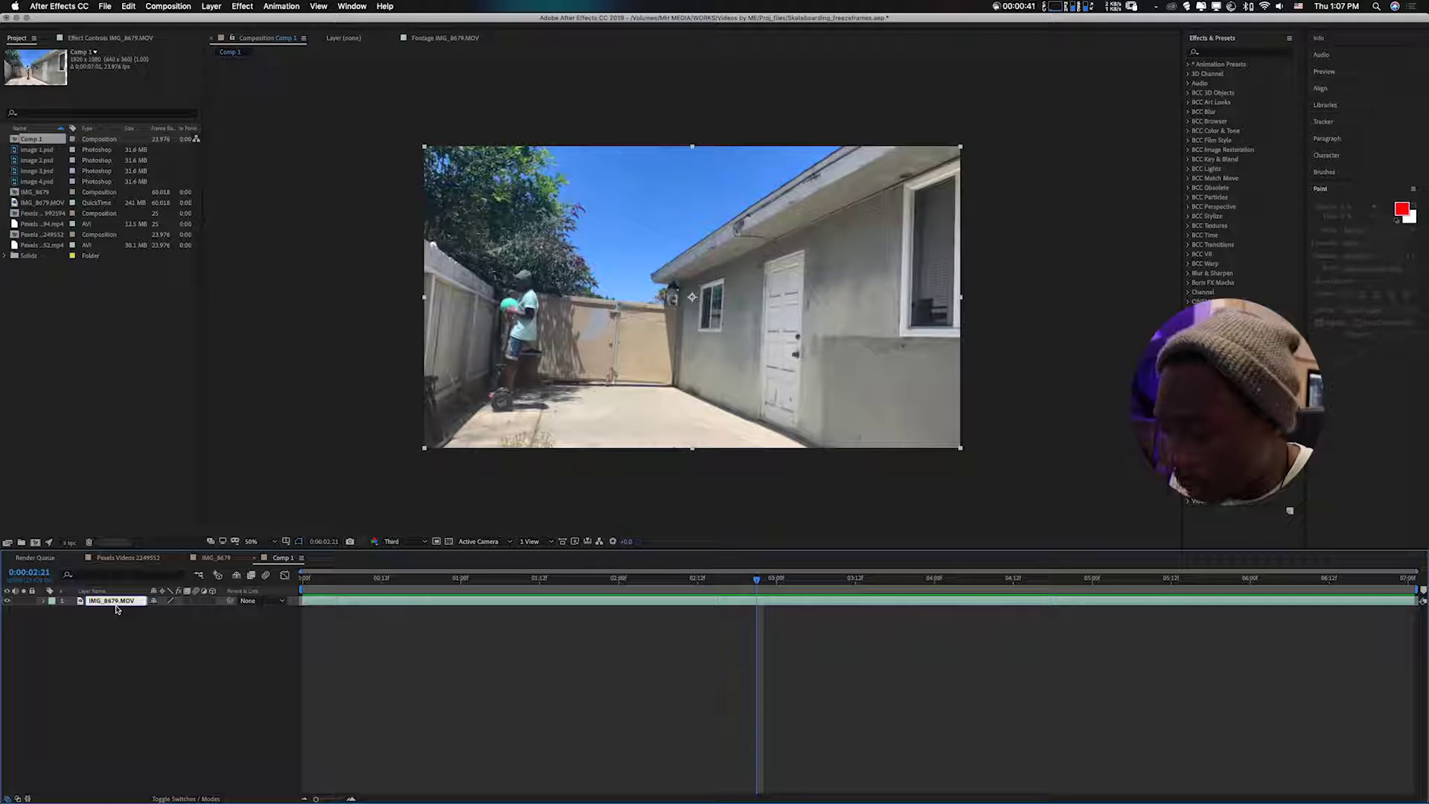
type("hi")
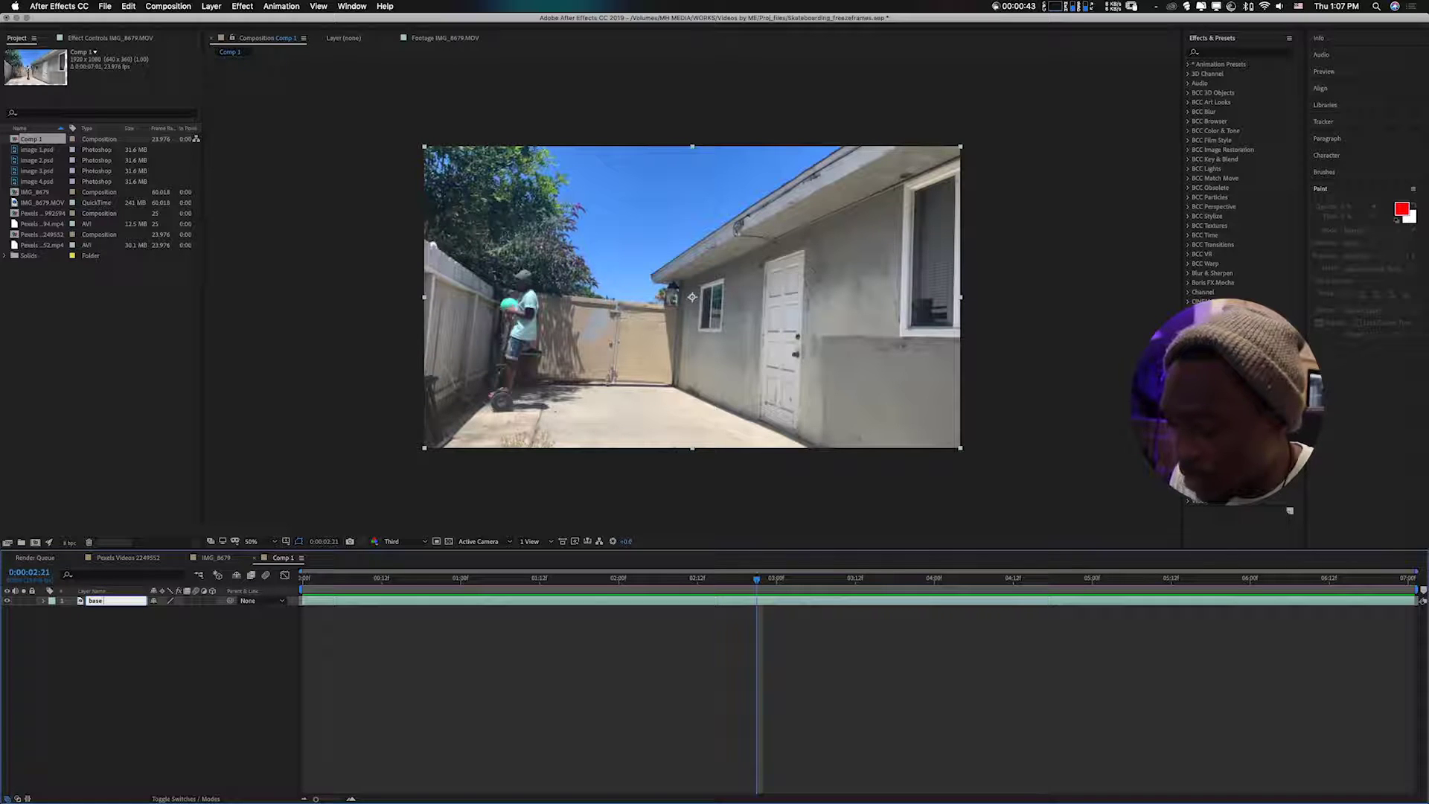
key("Return")
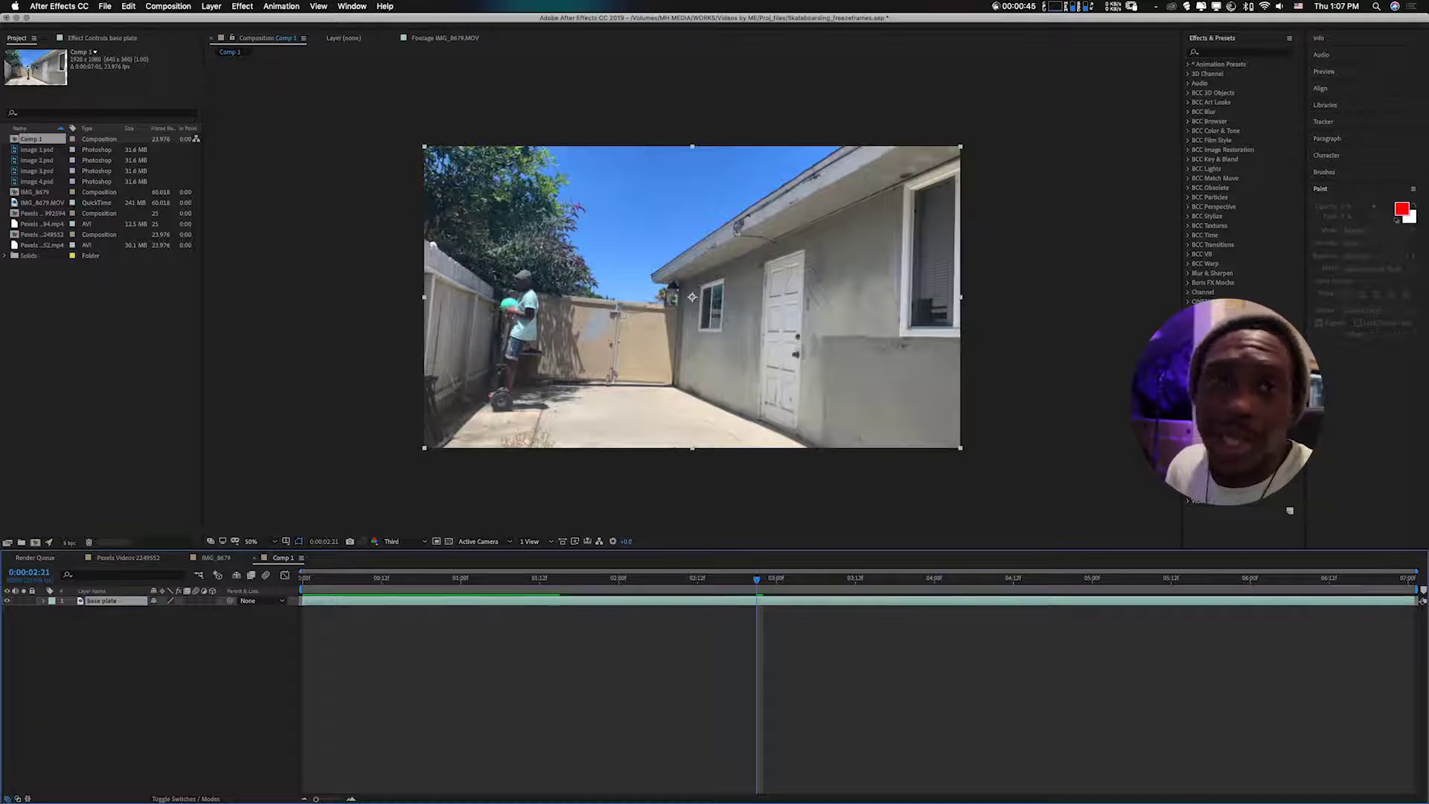
left_click(301, 587)
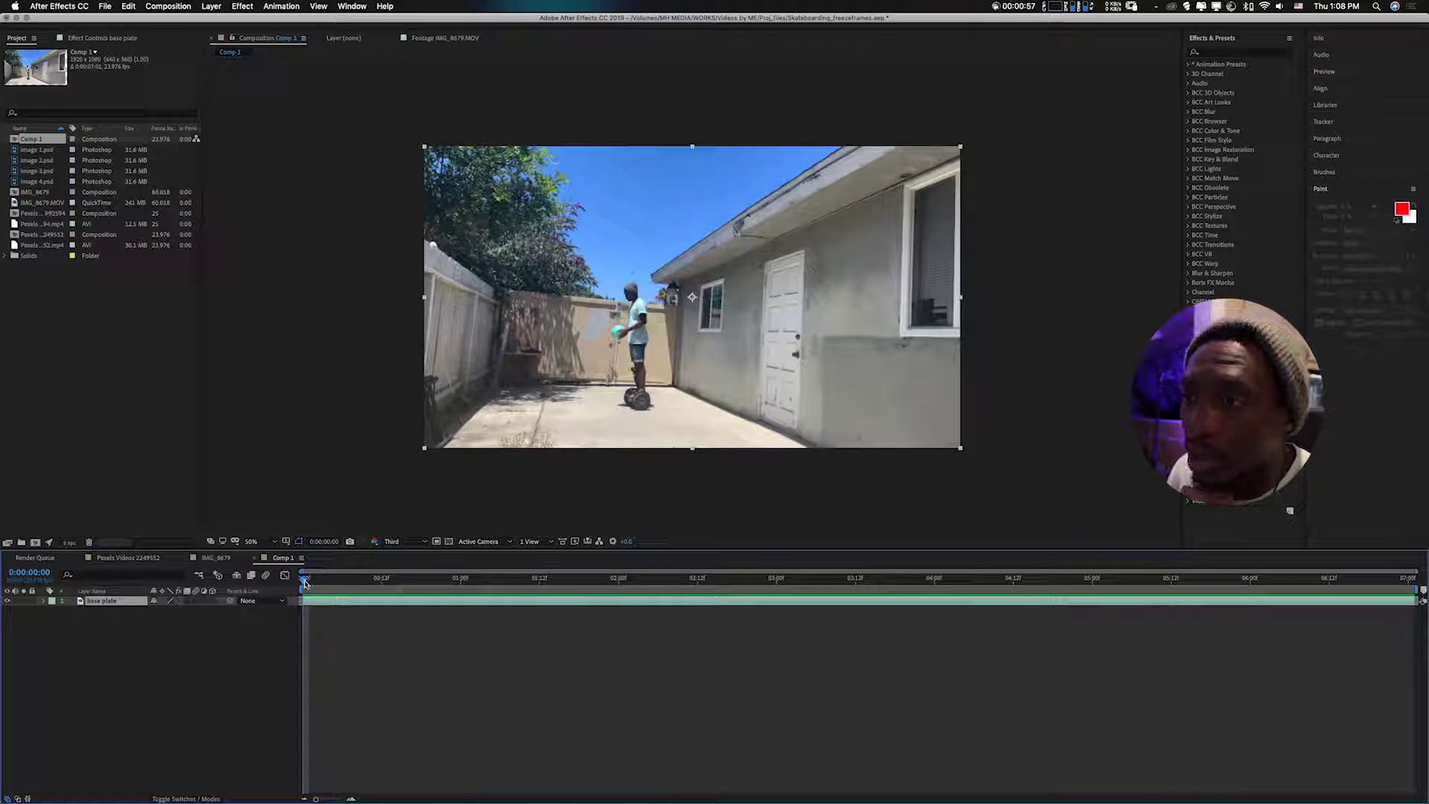
Step: Check the finished IMG_8679 comp, then mark the first freeze moment at 0:00:00:12
left_click(217, 559)
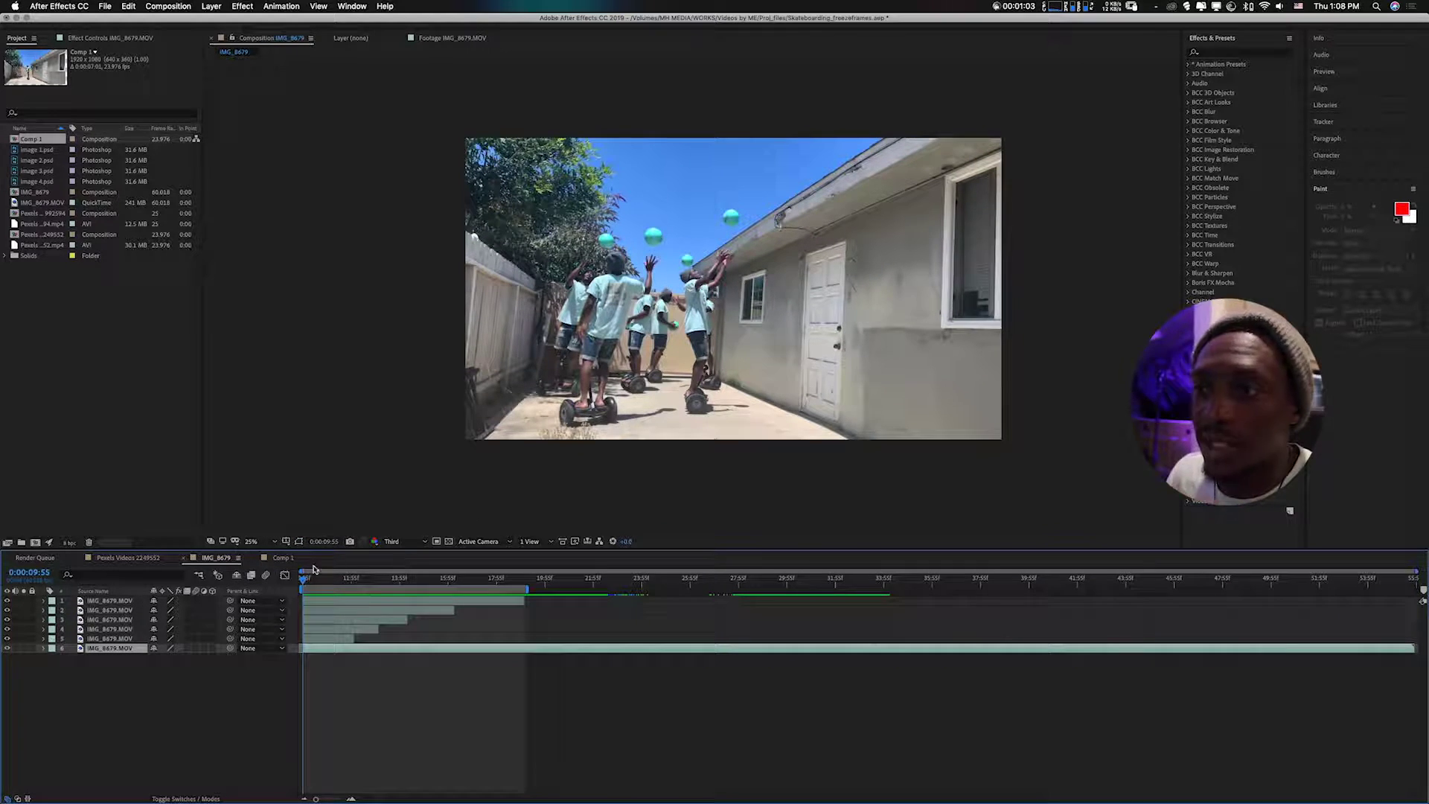
left_click(281, 558)
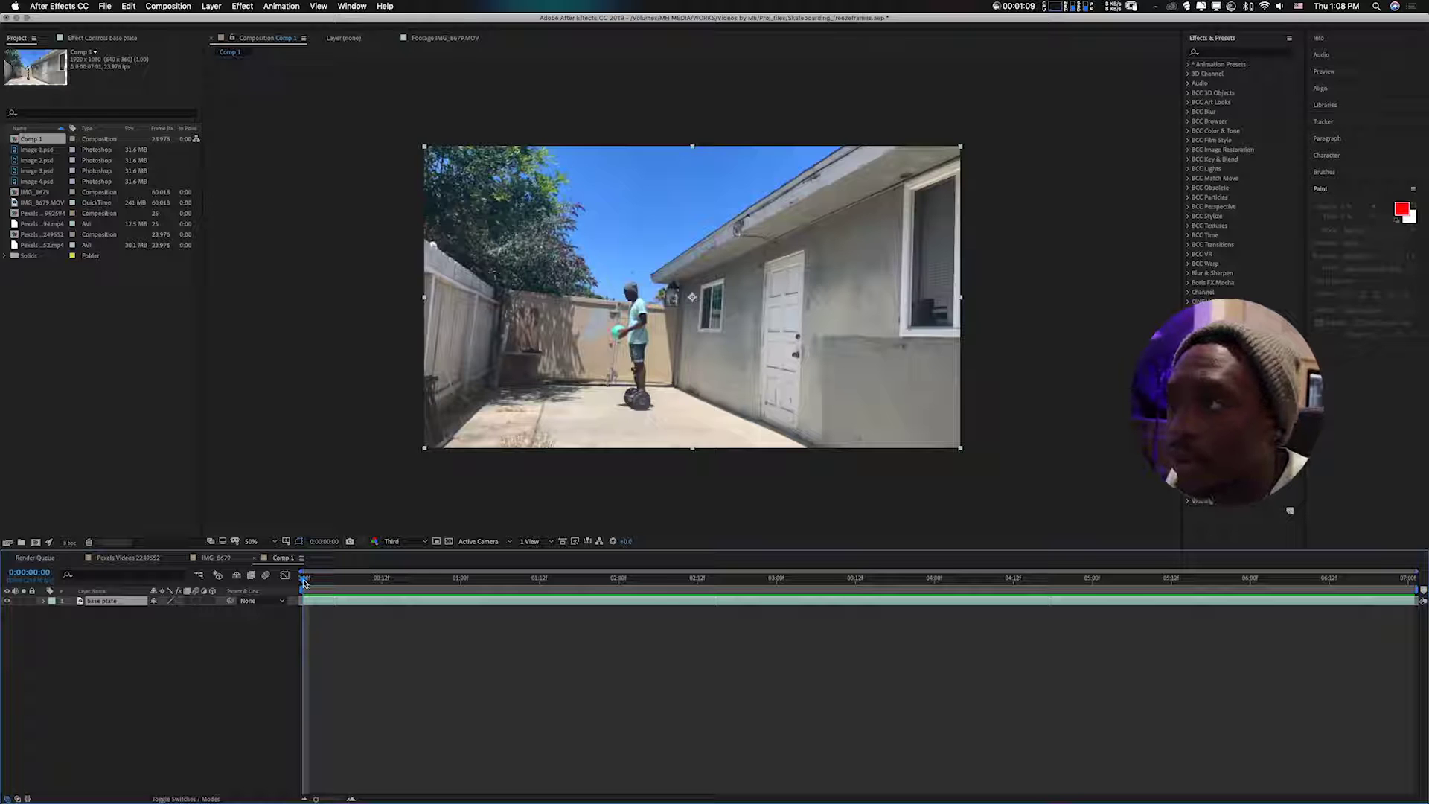
left_click_drag(305, 582, 381, 591)
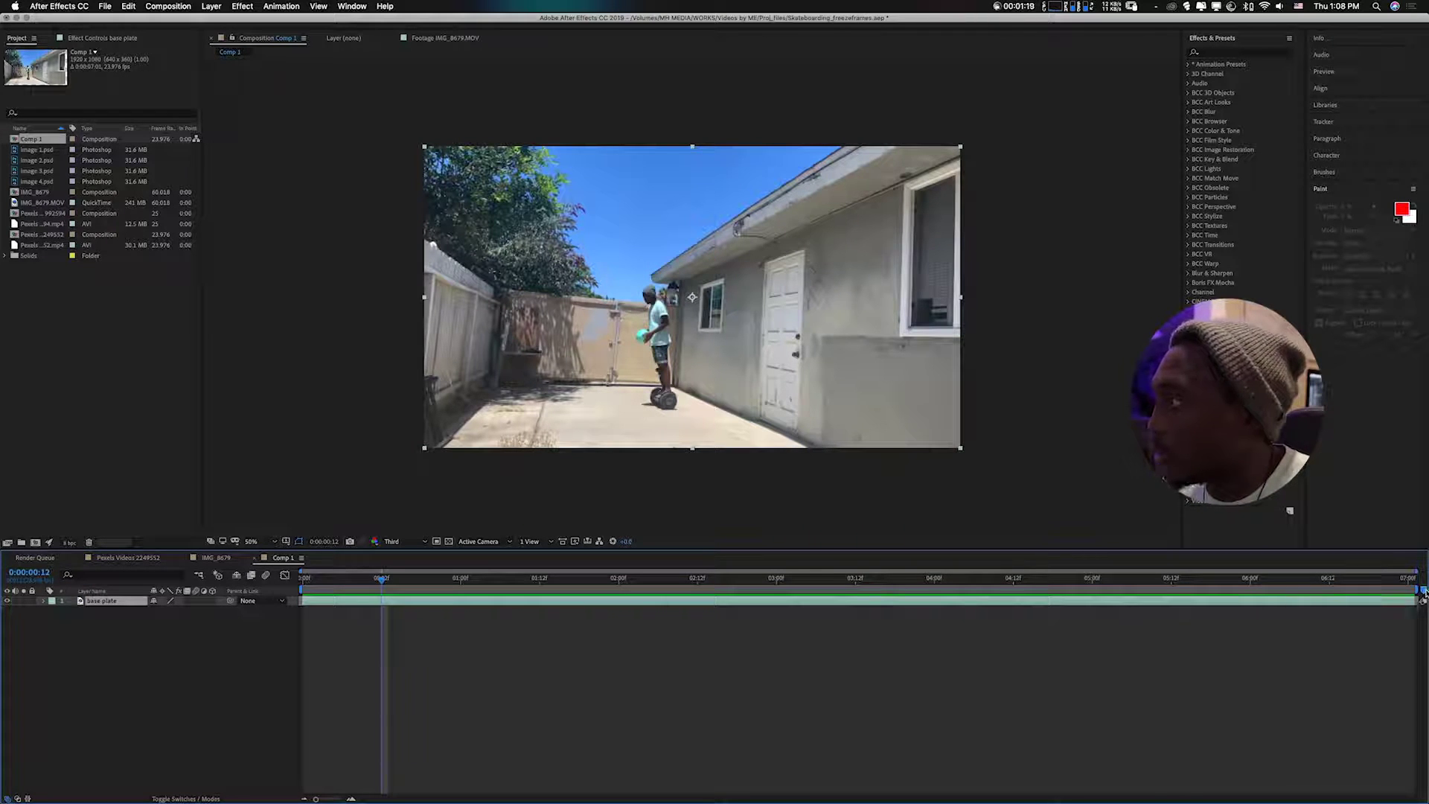
key("KP_Multiply")
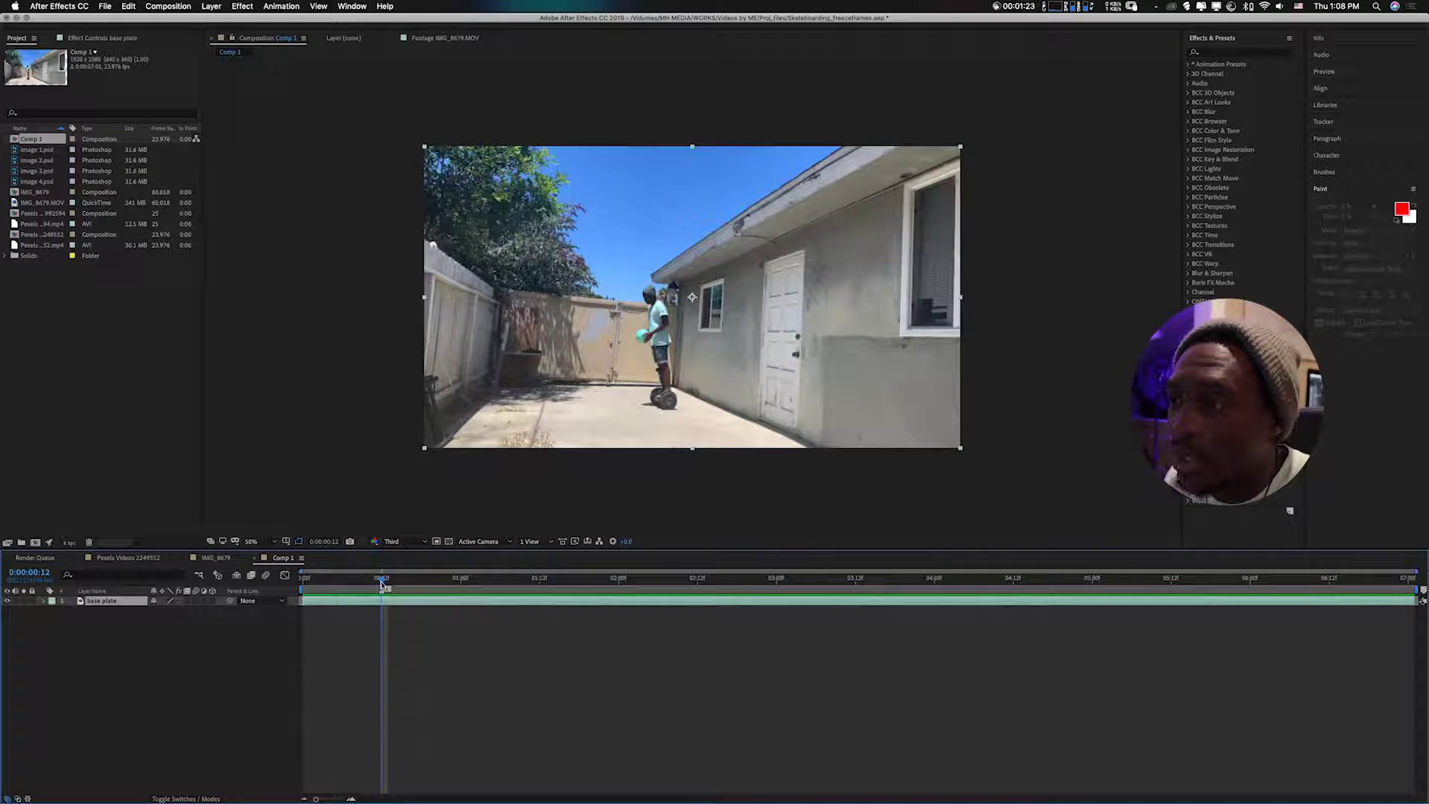
Step: Add markers at the second and third freeze moments, 0:00:01:12 and 0:00:02:12
left_click_drag(382, 583, 539, 582)
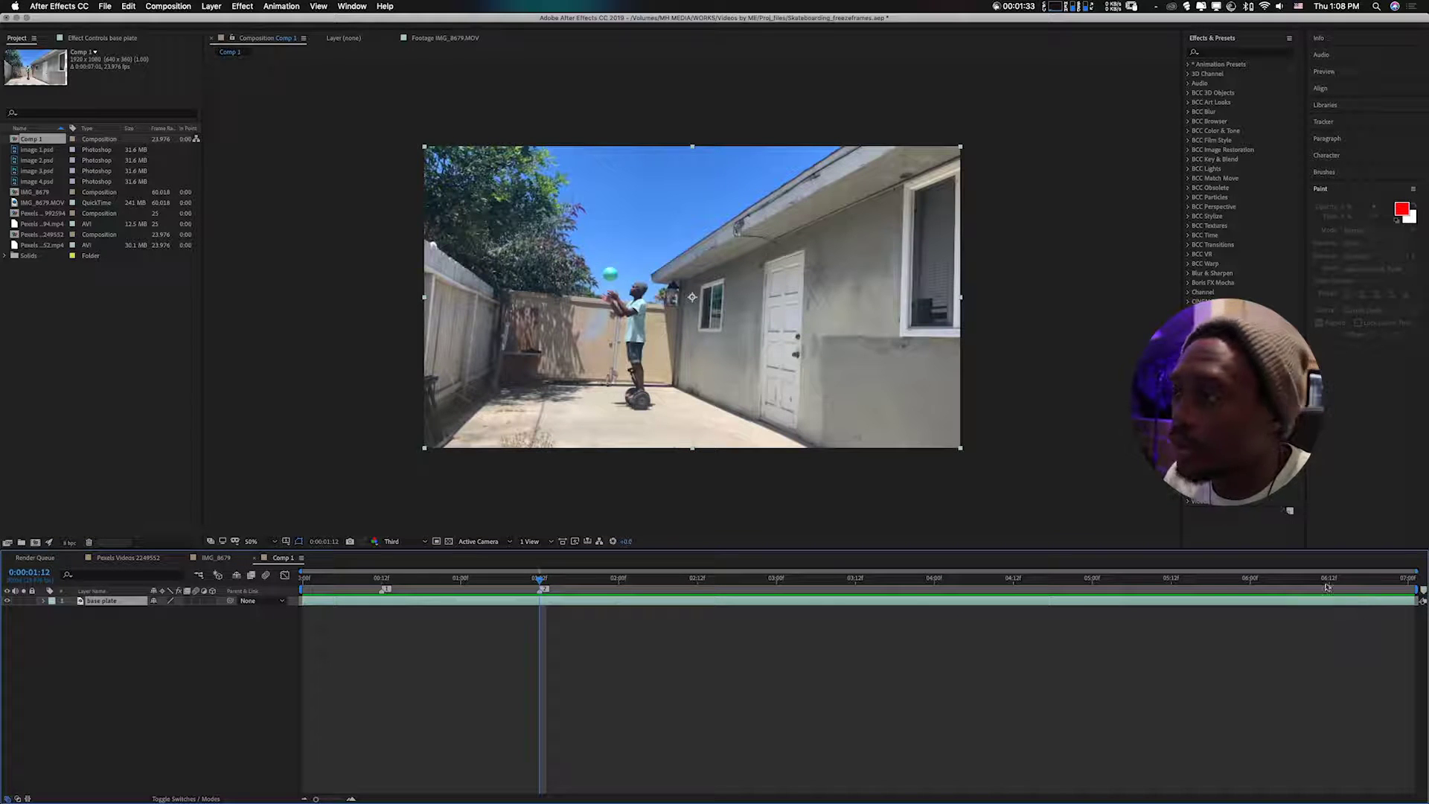
key("shift+2")
mouse_move(543, 583)
left_mouse_down()
mouse_move(776, 590)
mouse_move(697, 592)
left_mouse_up()
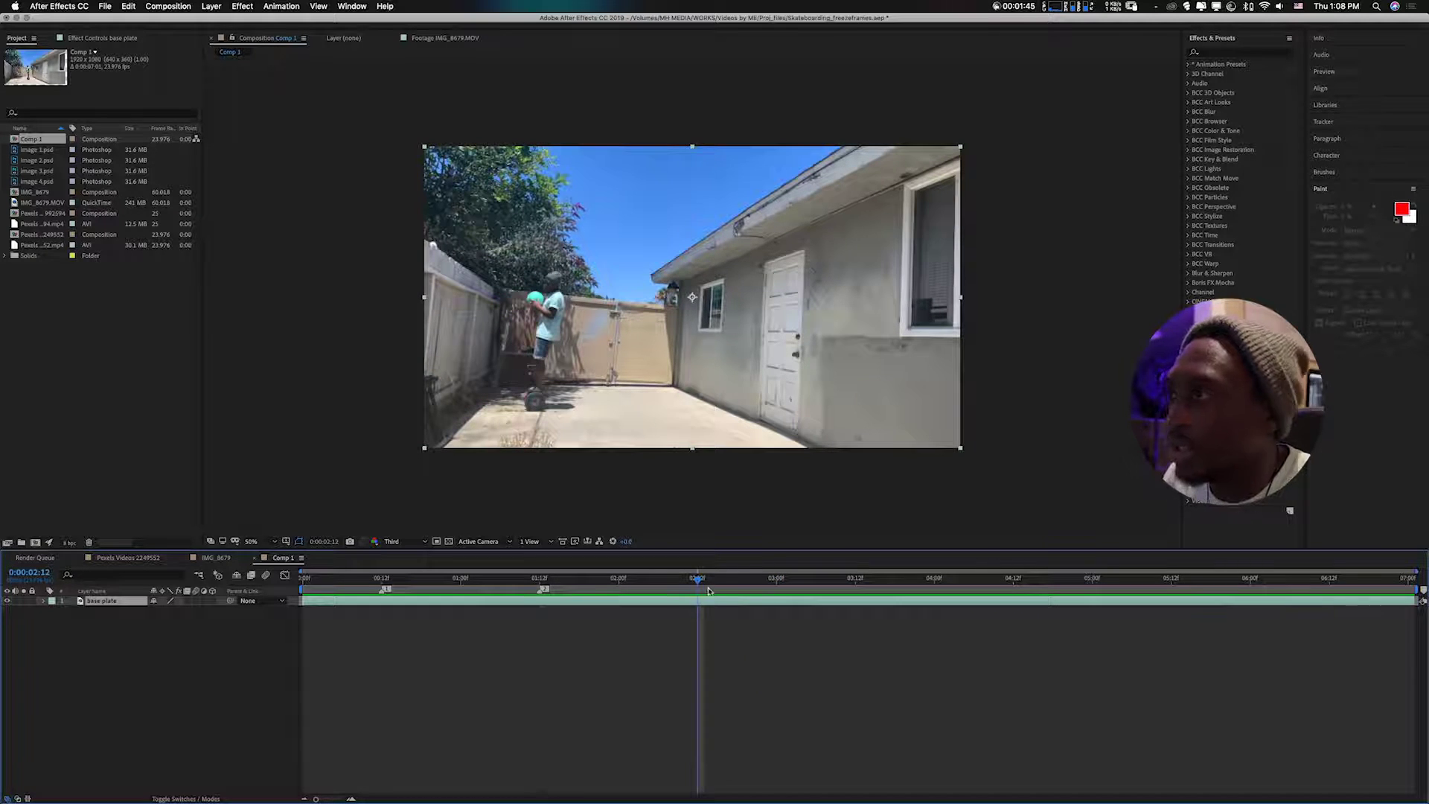
left_click_drag(1423, 592, 700, 589)
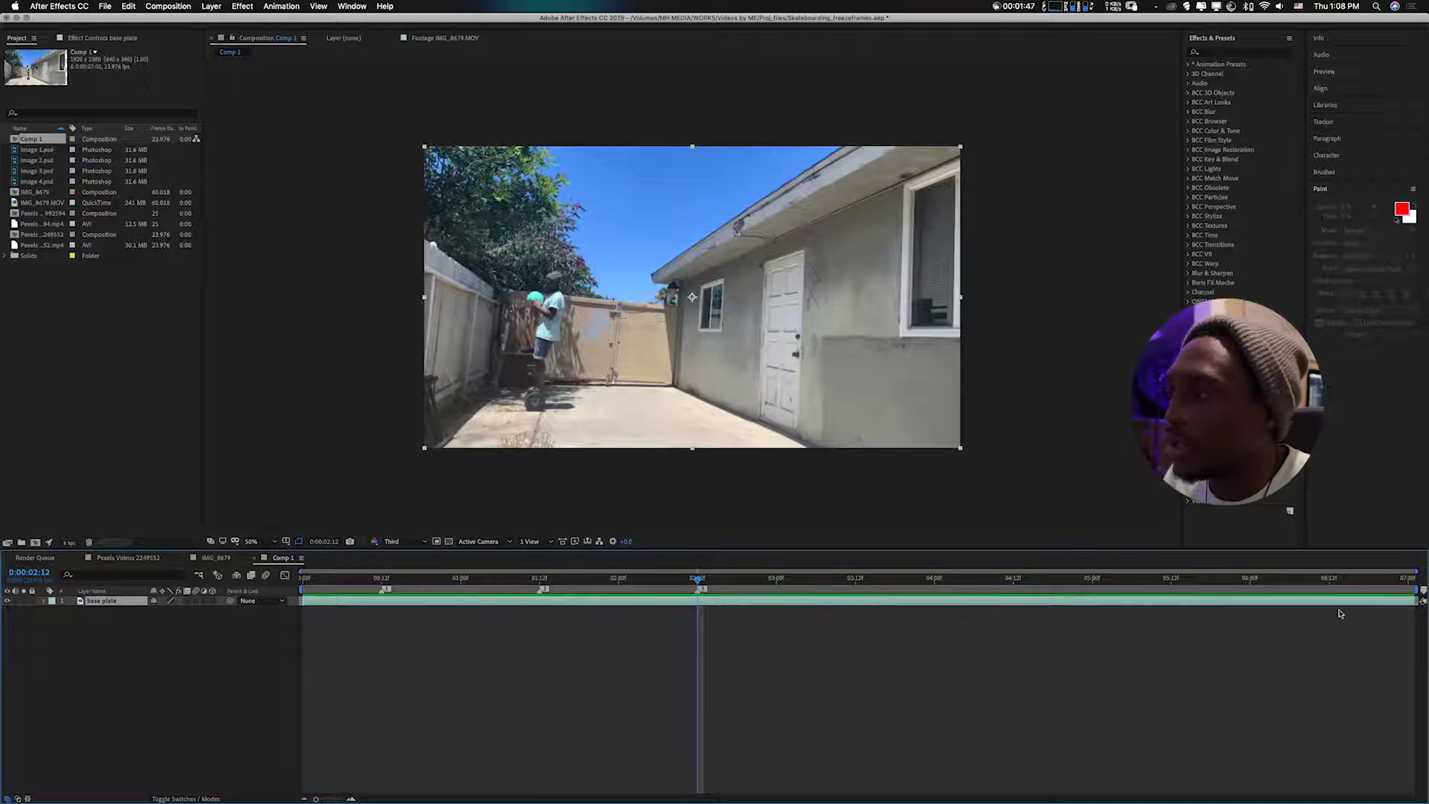
Step: Find and mark the fourth freeze moment at 0:00:03:12, then jump back to the start
key("space")
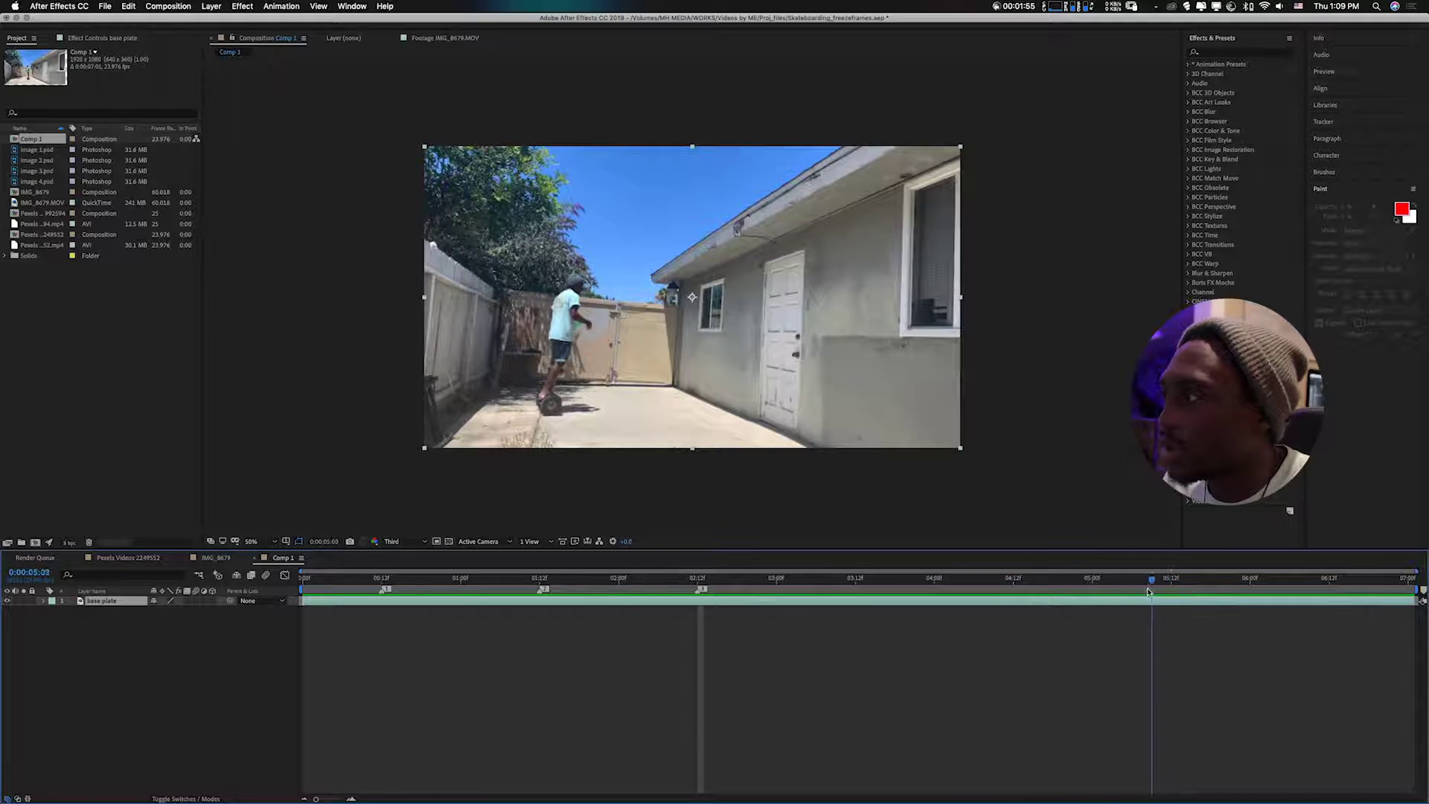
left_click_drag(1103, 590, 852, 604)
left_click_drag(767, 587, 856, 590)
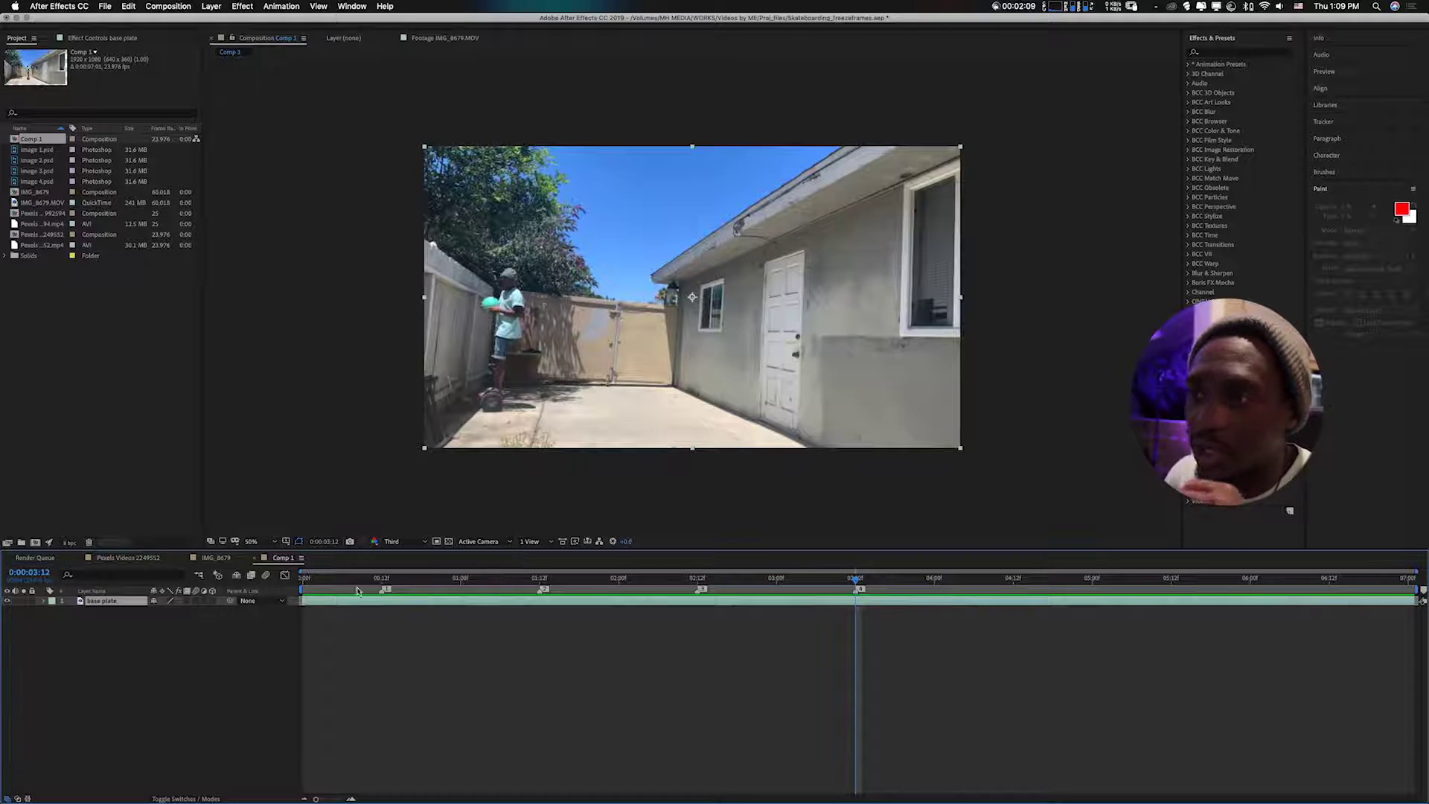
key("Home")
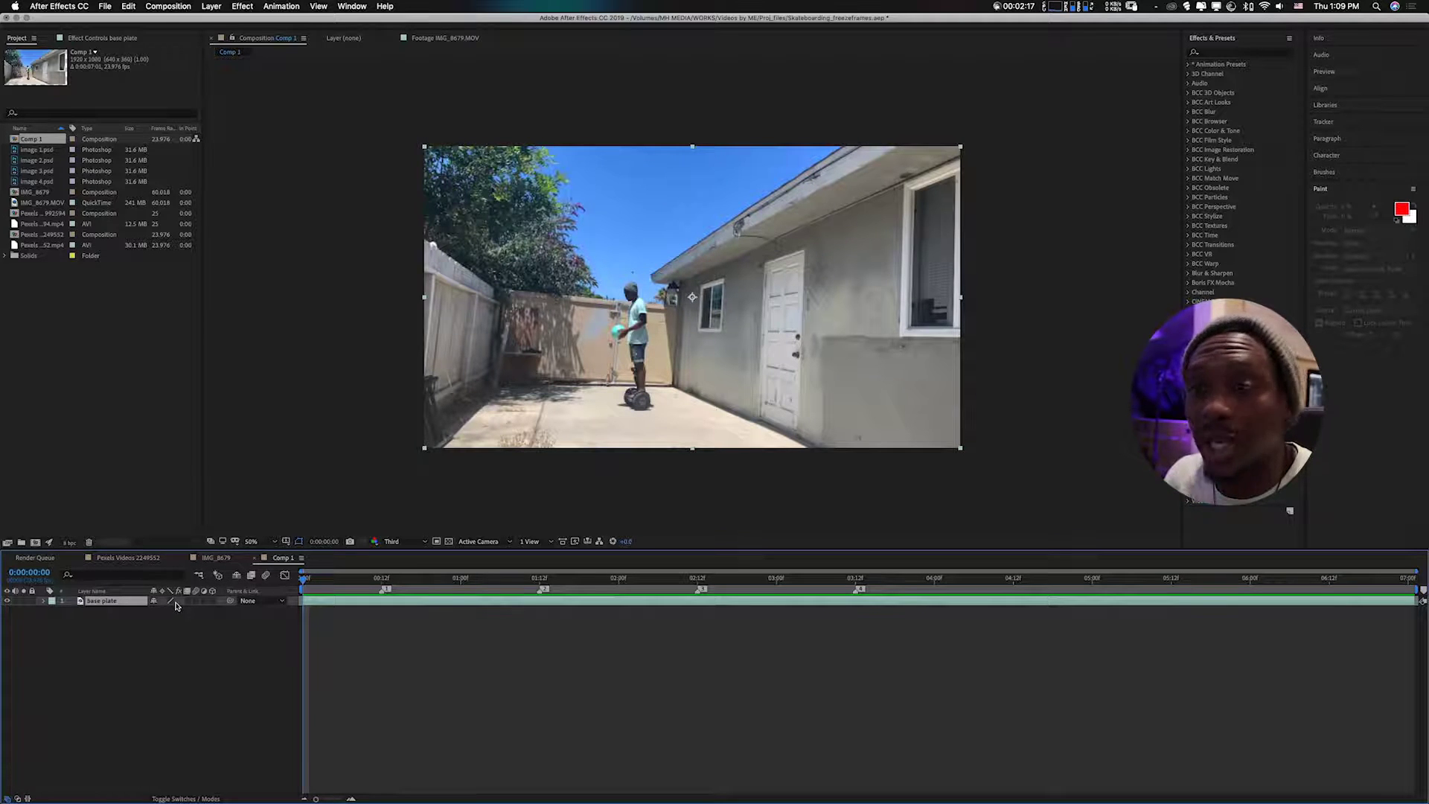
Step: Duplicate base plate four times and lock the original bottom layer
key("super+d")
key("super+d")
key("super+d")
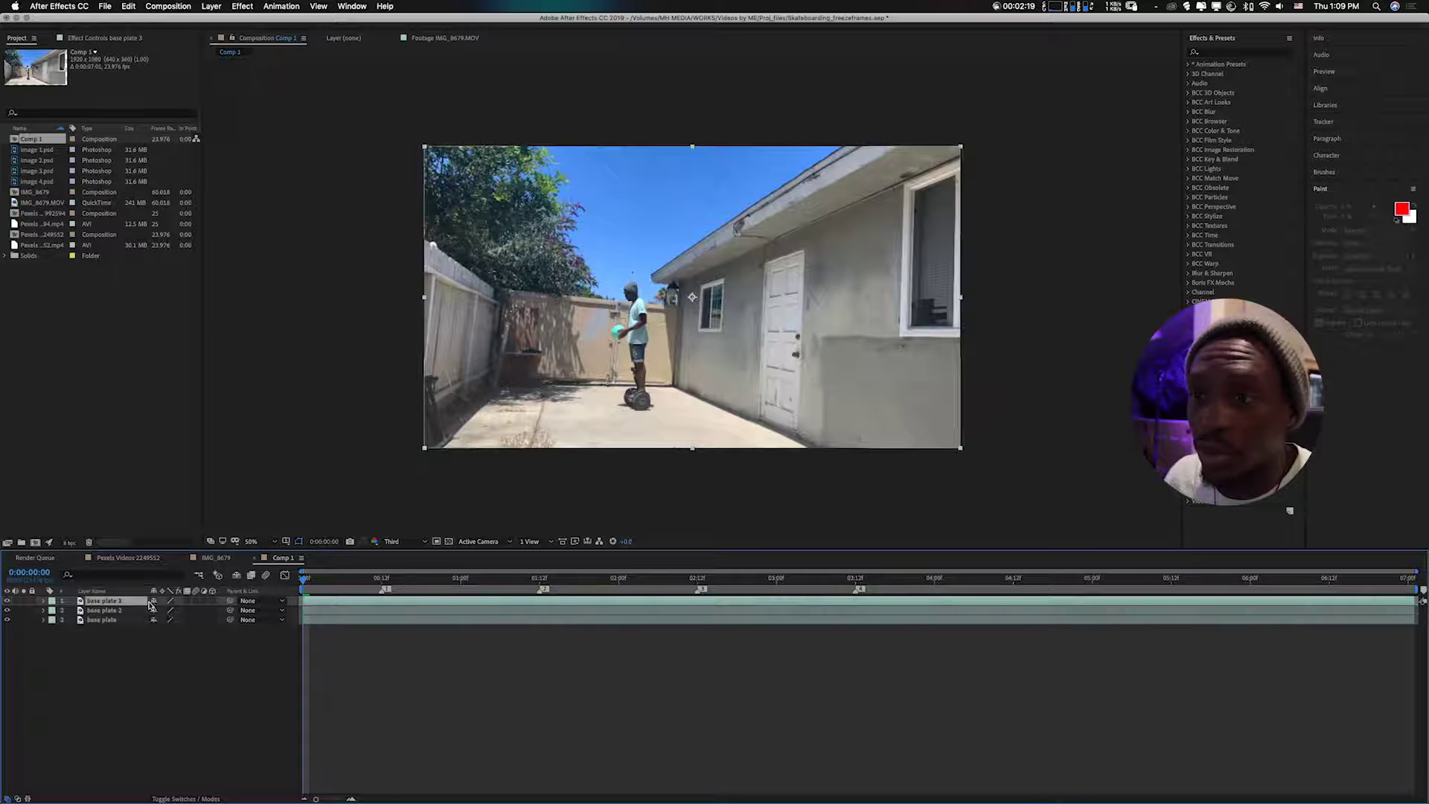
key("super+d")
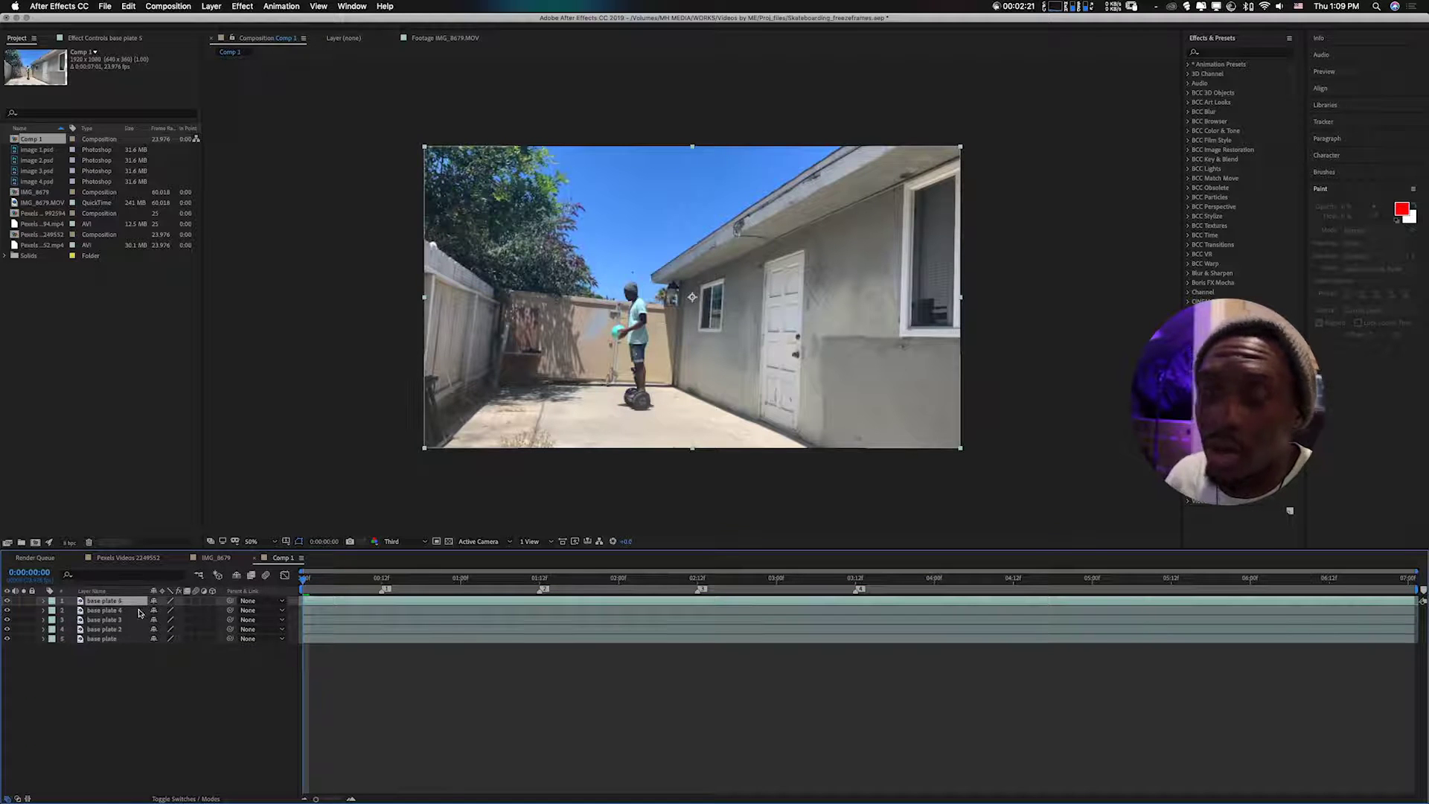
left_click(106, 640)
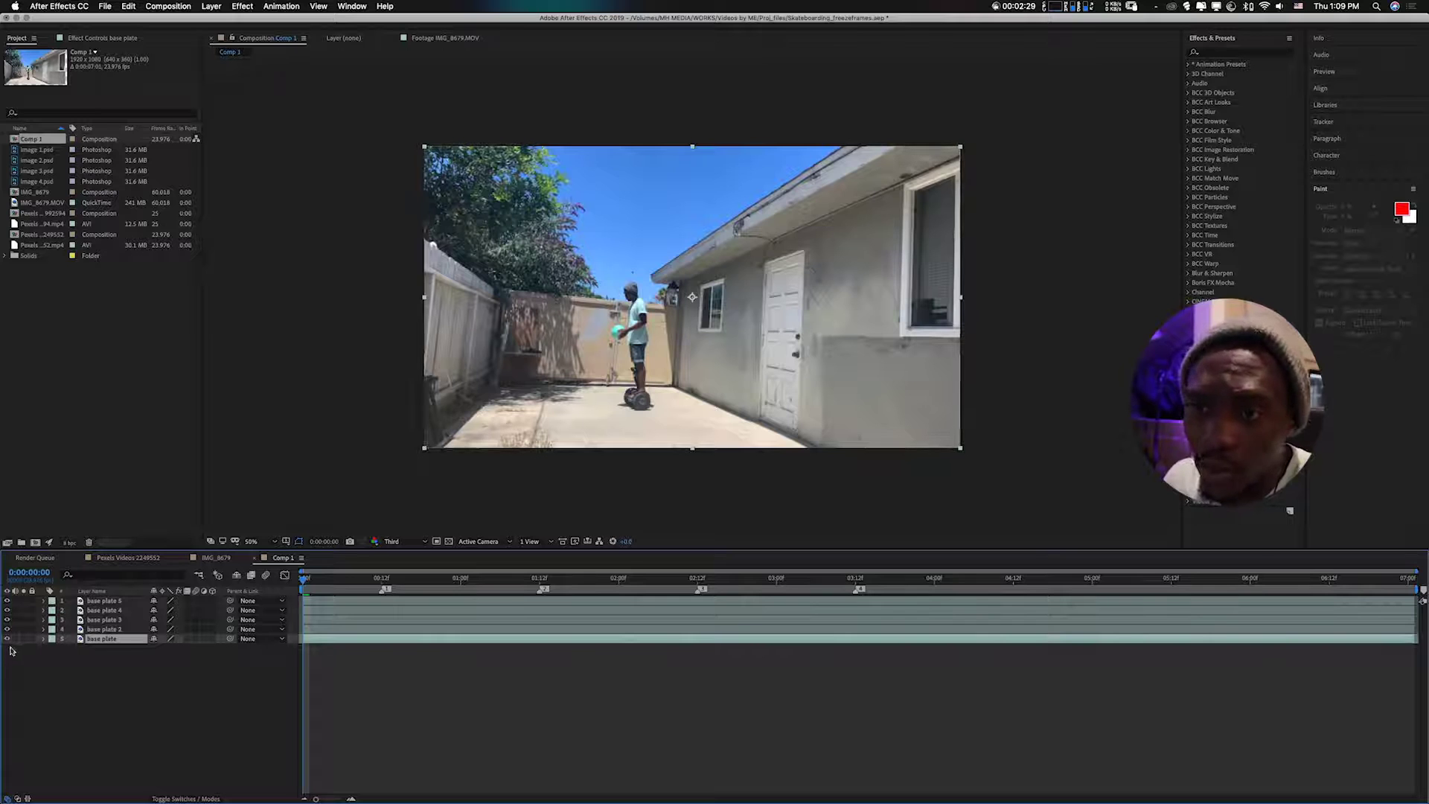
left_click(32, 639)
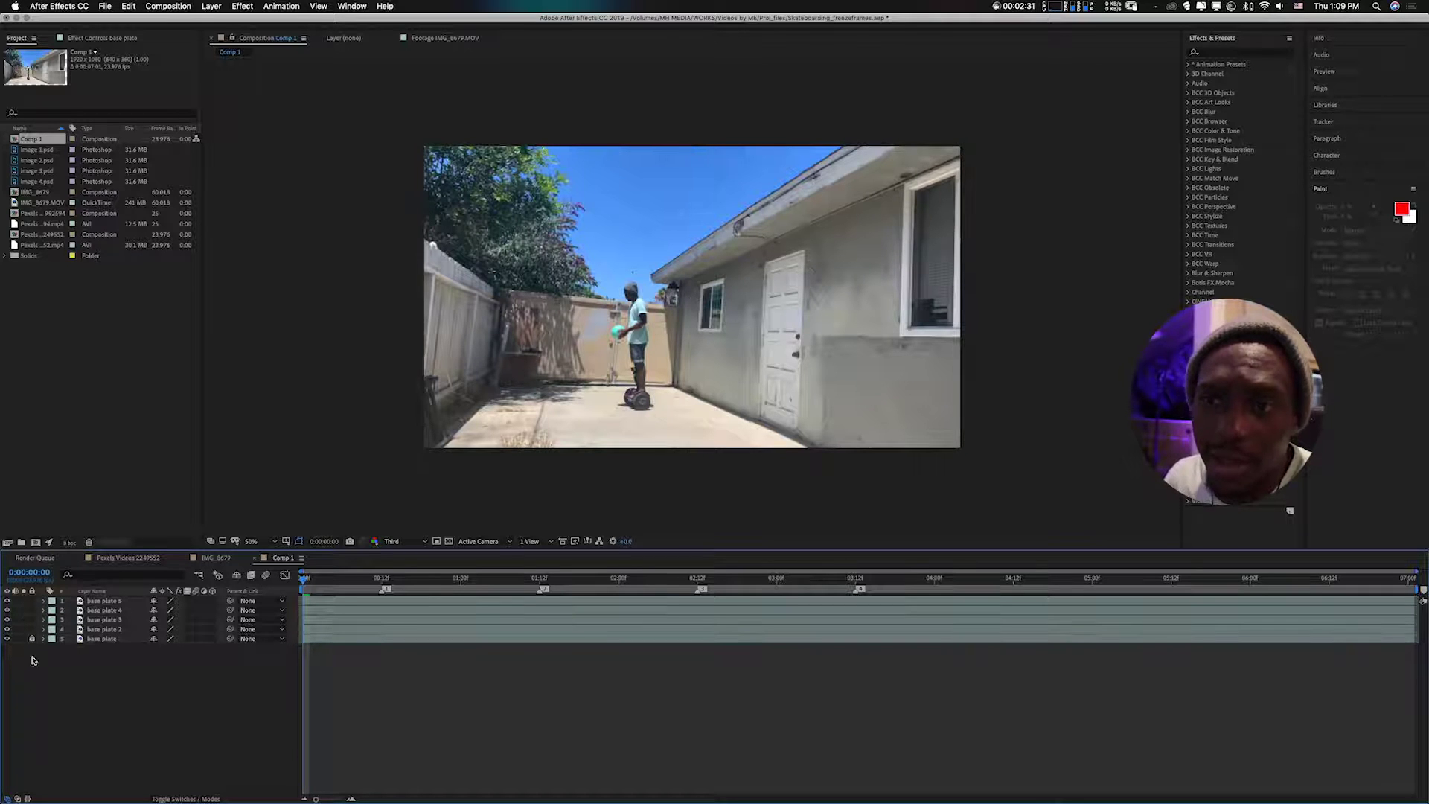
Step: Select base plate 2, go to the first freeze marker and hide base plate 5 and 3
left_click(103, 629)
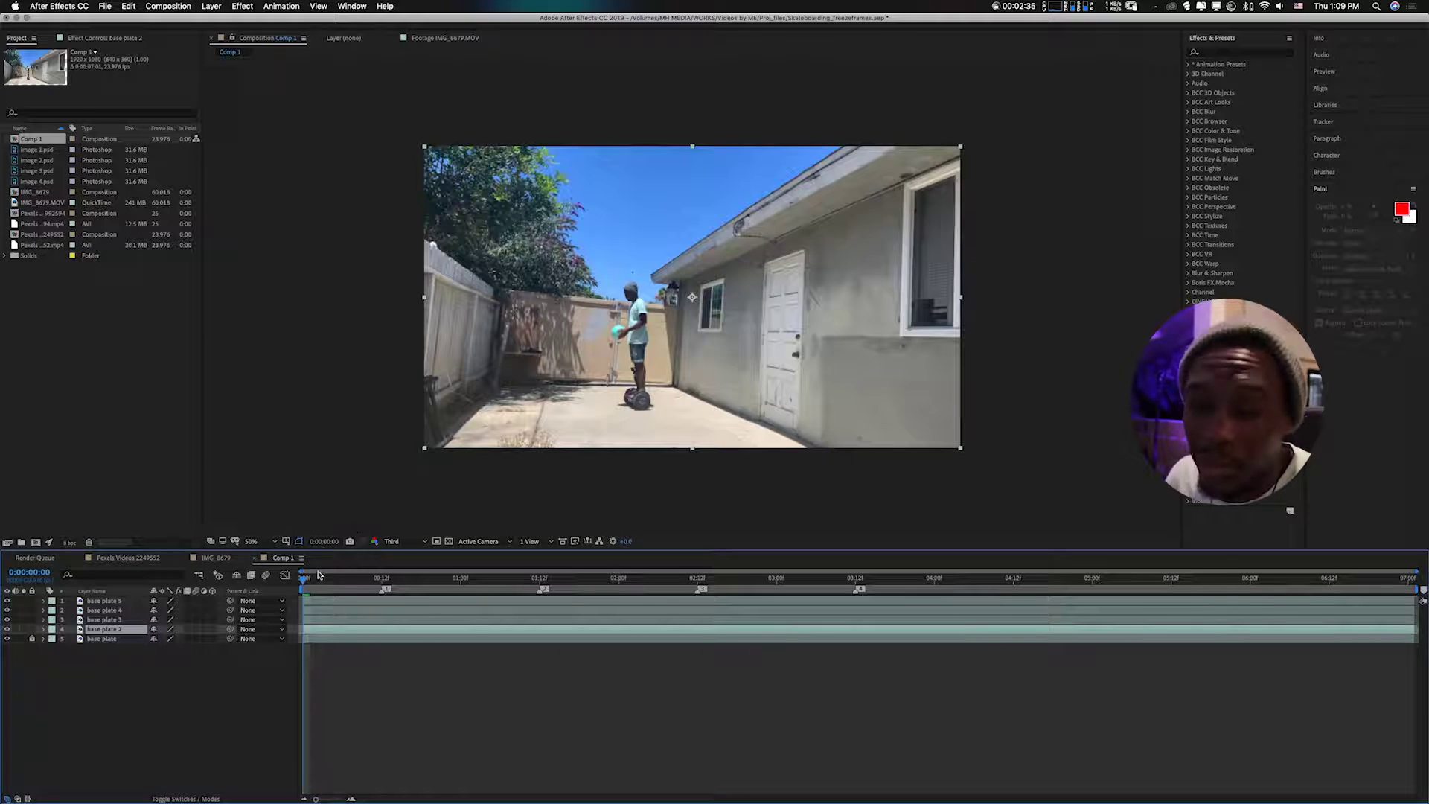
key("space")
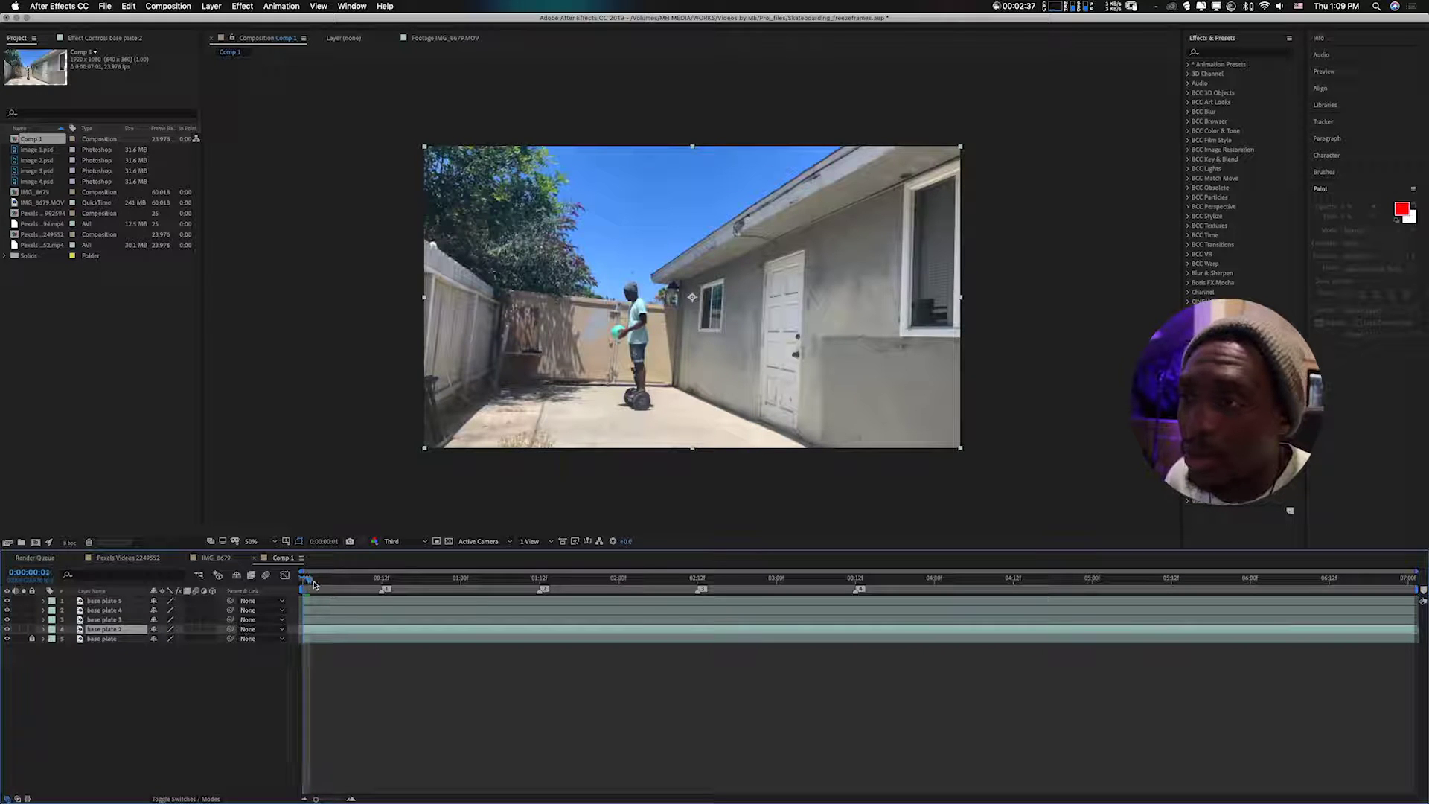
left_click(381, 589)
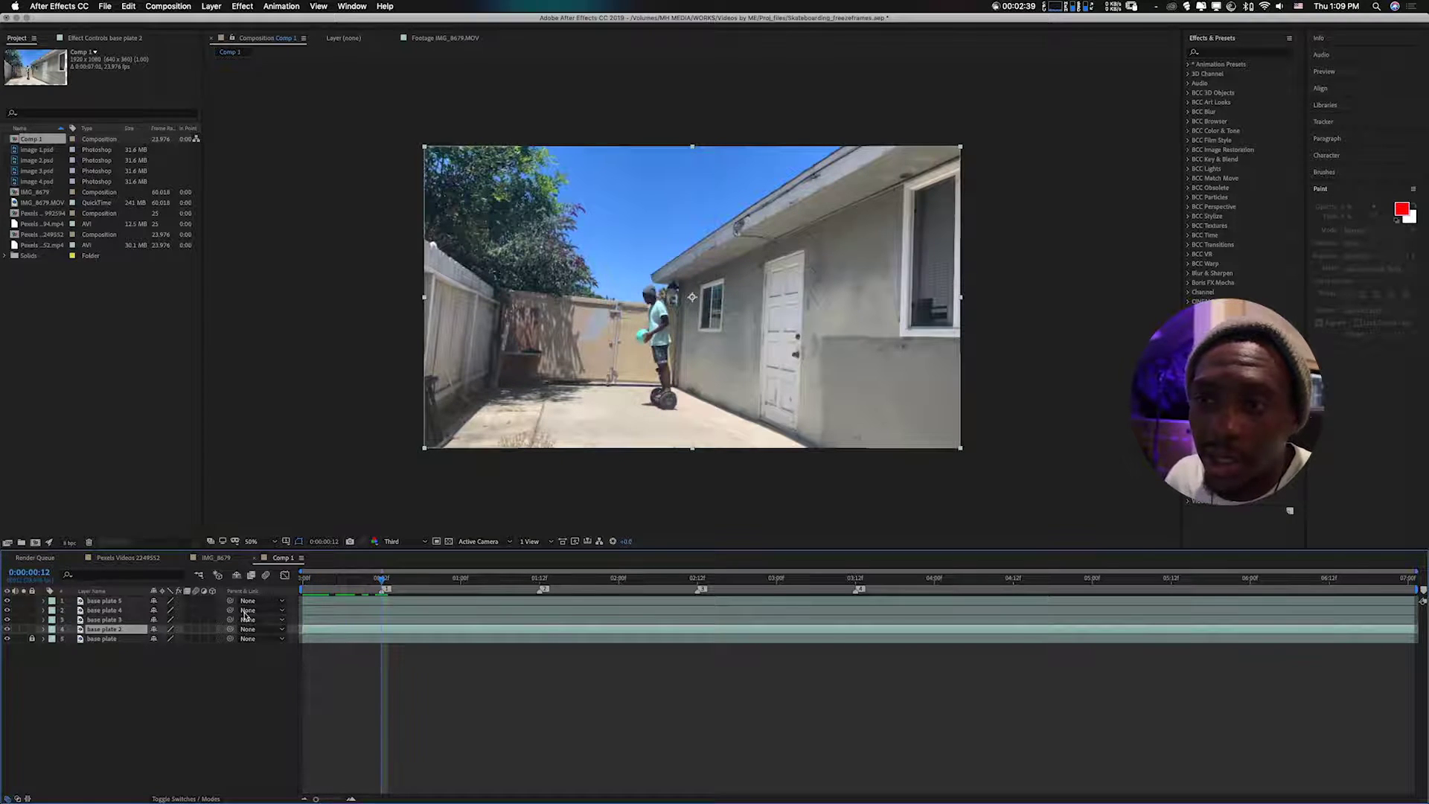
left_click(7, 601)
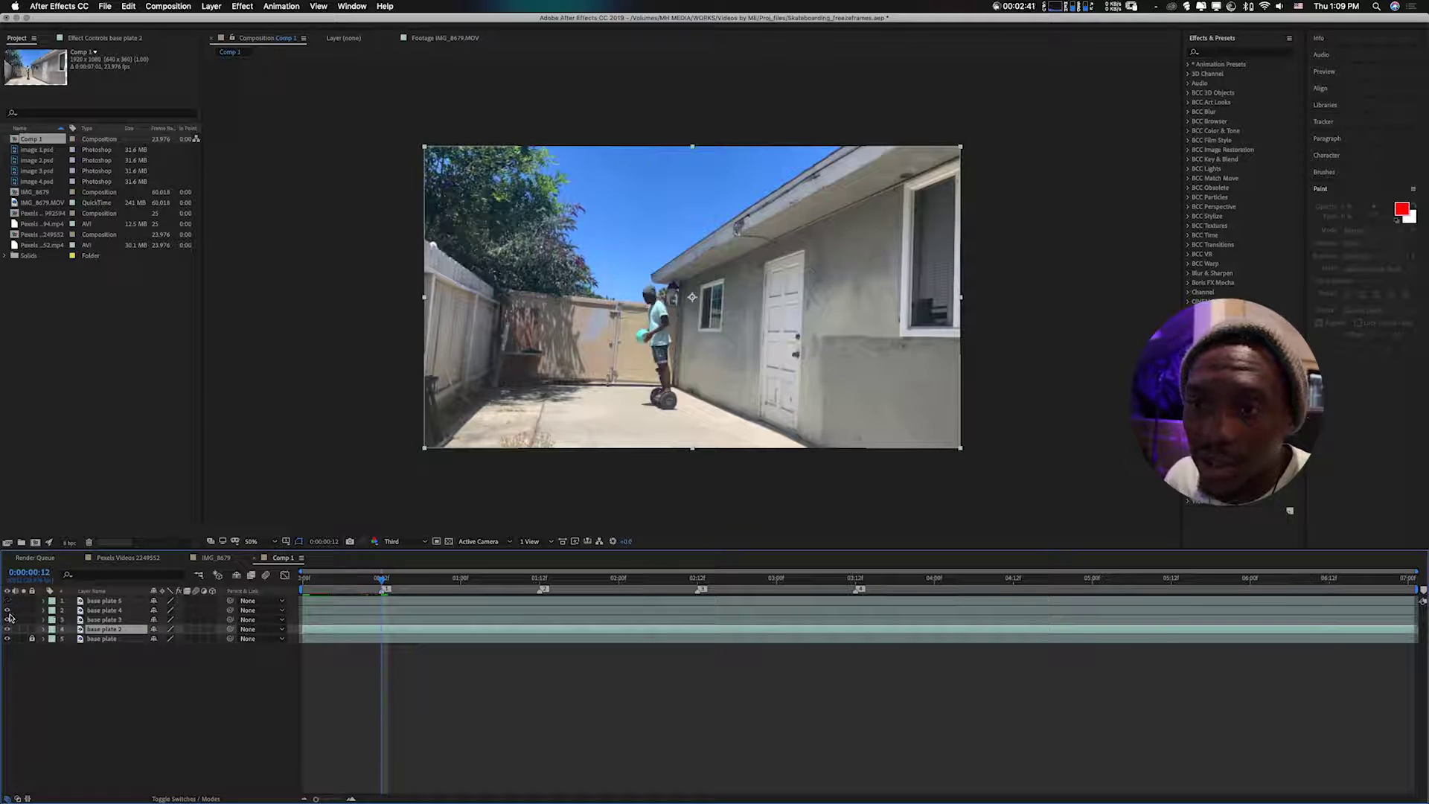
left_click(8, 619)
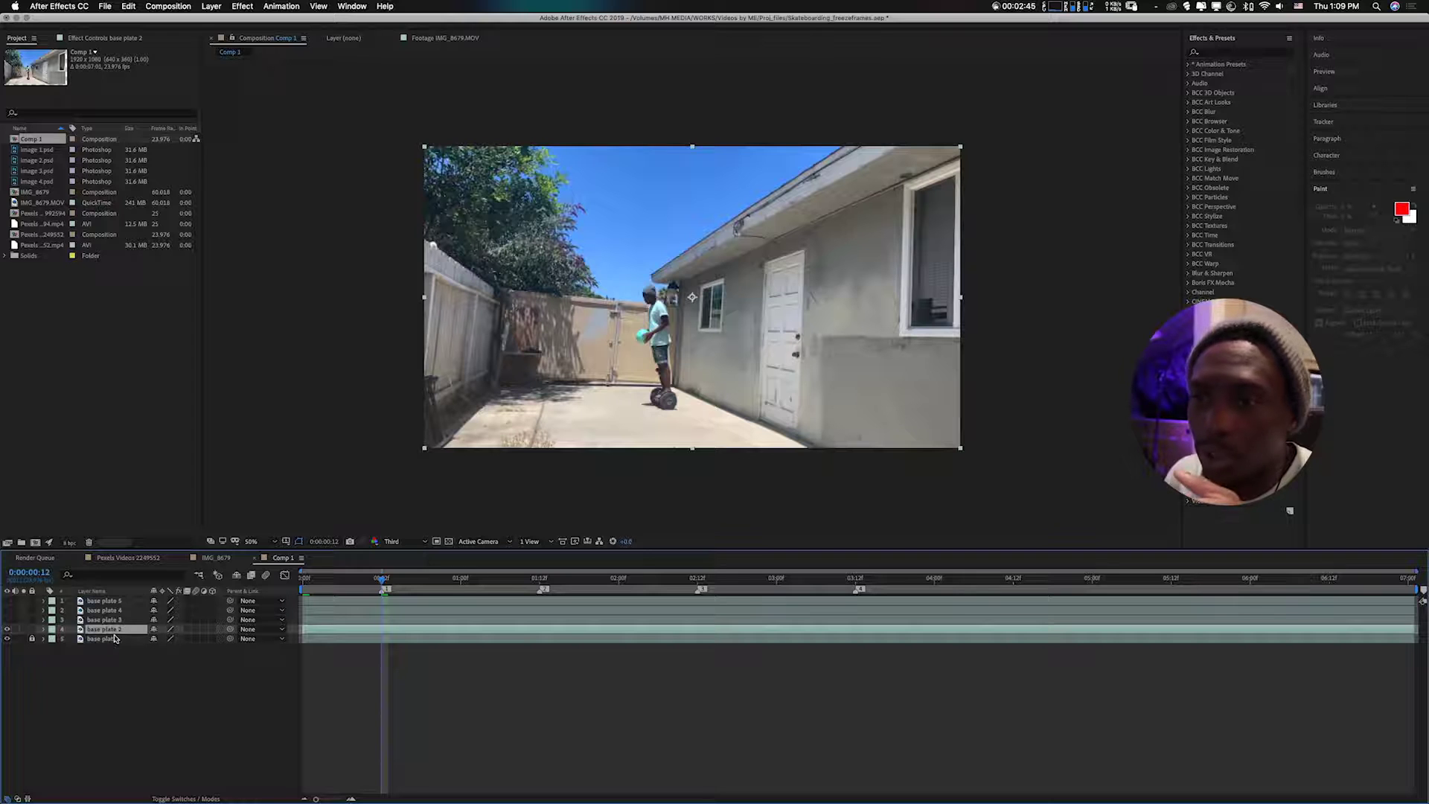
Step: Rename the base plate 2 layer to 'image 1'
key("Return")
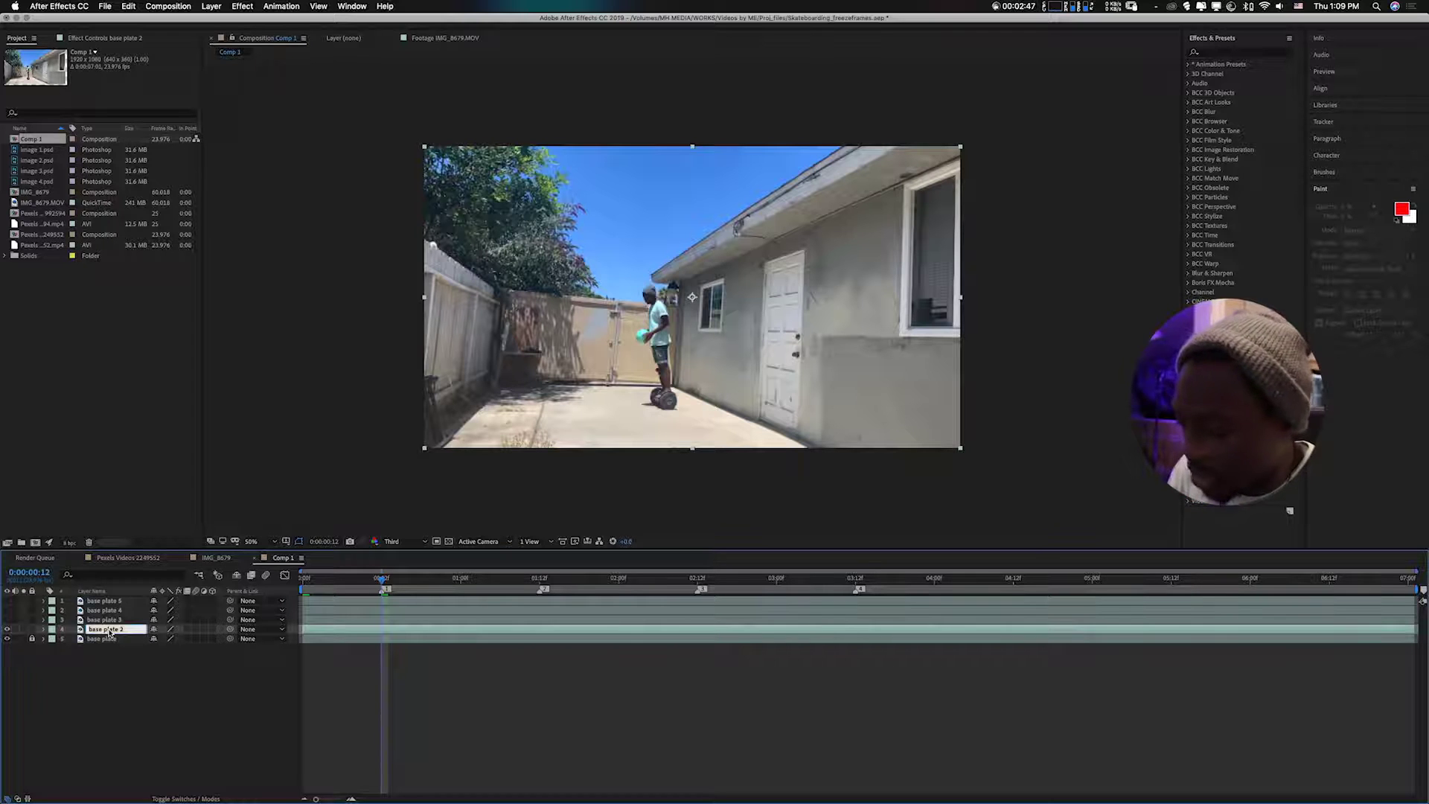
type("f")
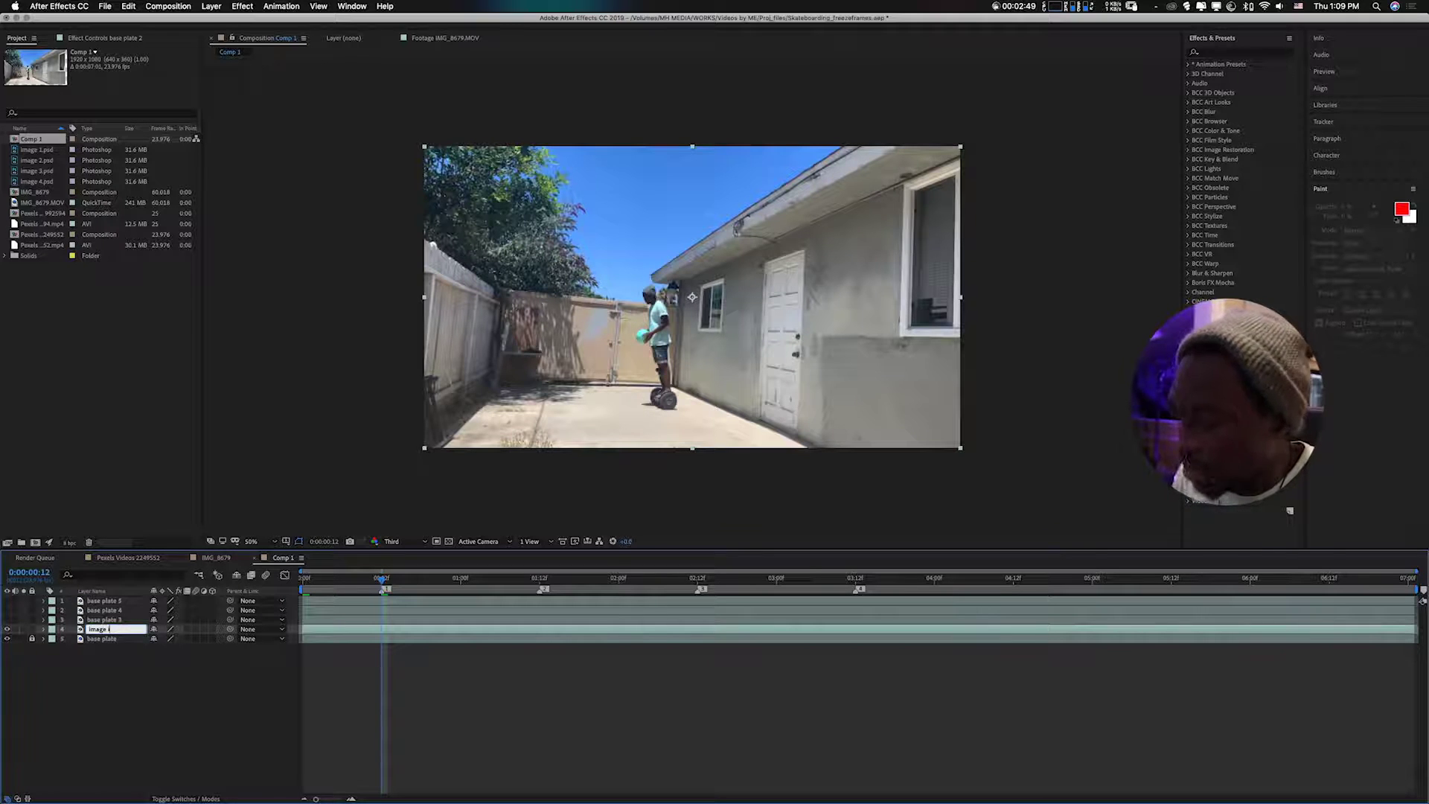
type("mage 1")
key("Return")
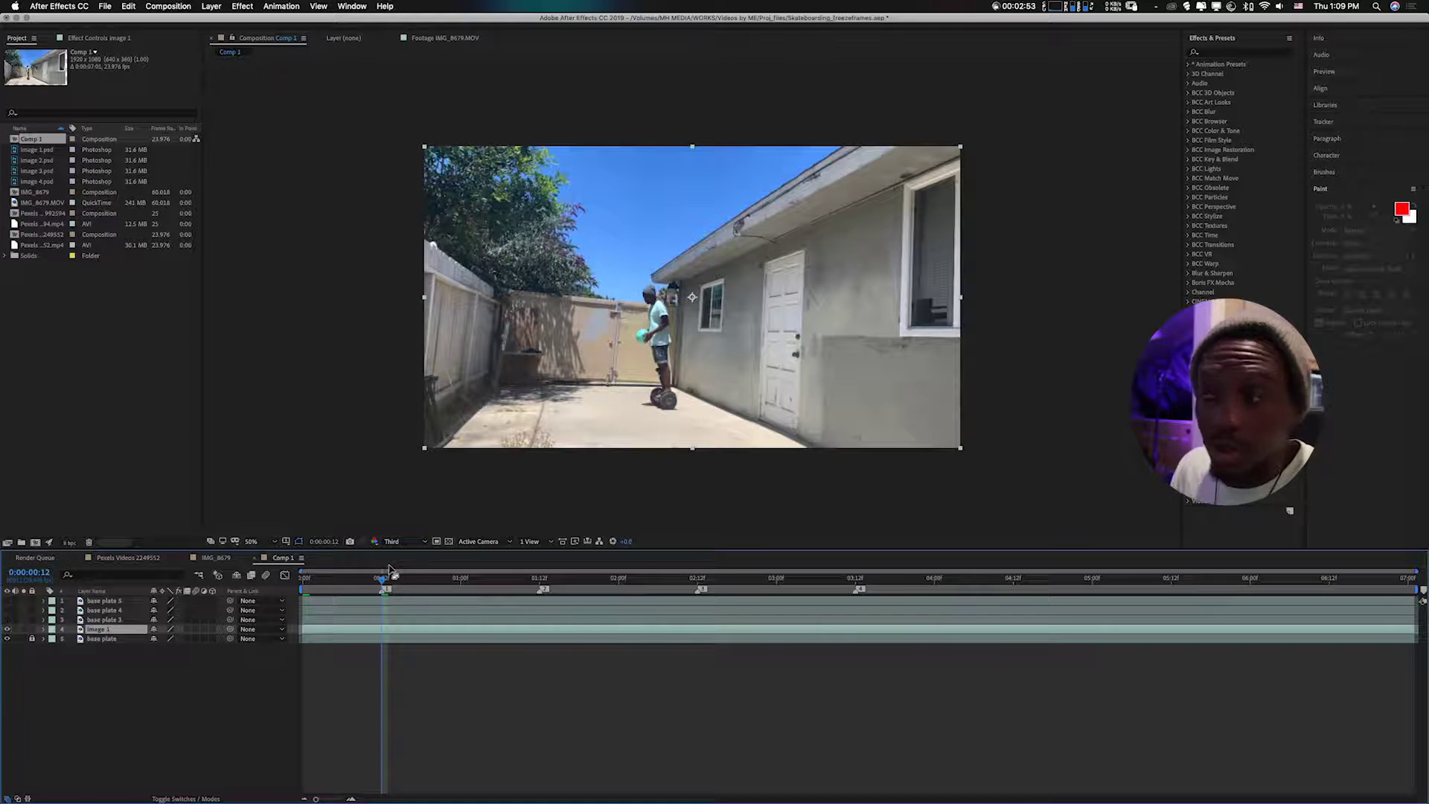
Step: Apply Time > Freeze Frame to image 1, holding it at 0:00:00:12
right_click(384, 634)
mouse_move(421, 577)
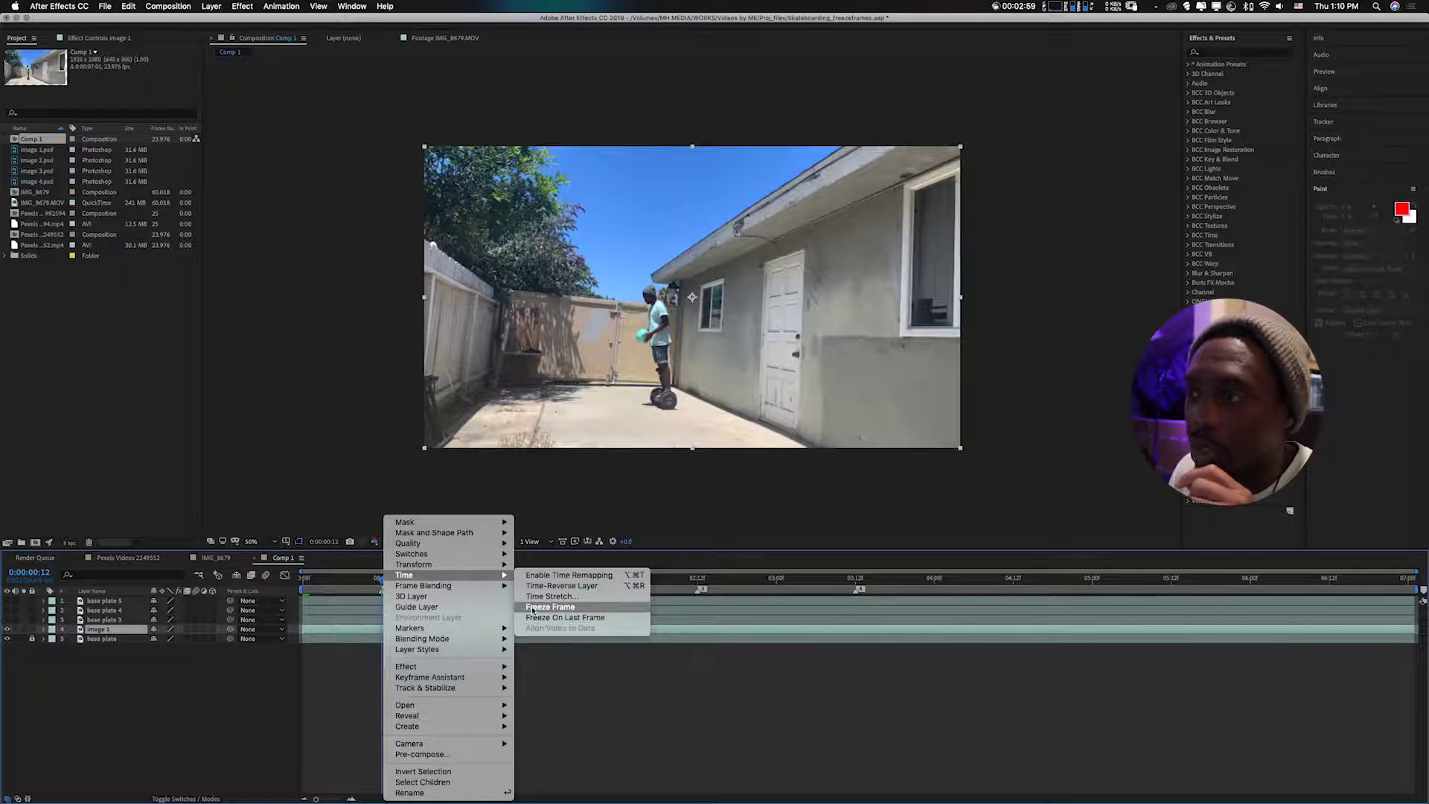
left_click(533, 607)
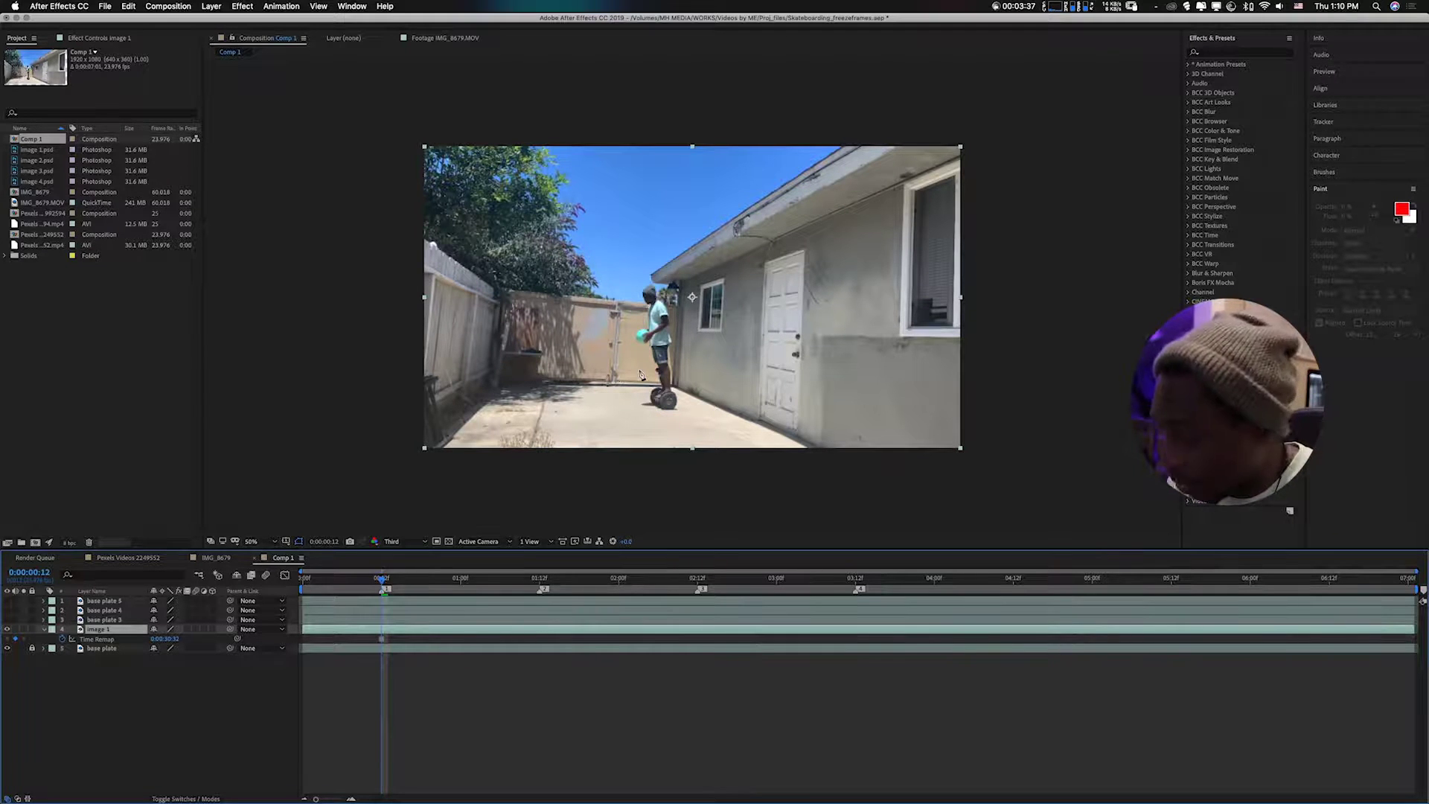
Step: Set preview resolution to Full and zoom to 400% on the hoverboard wheels
key("period")
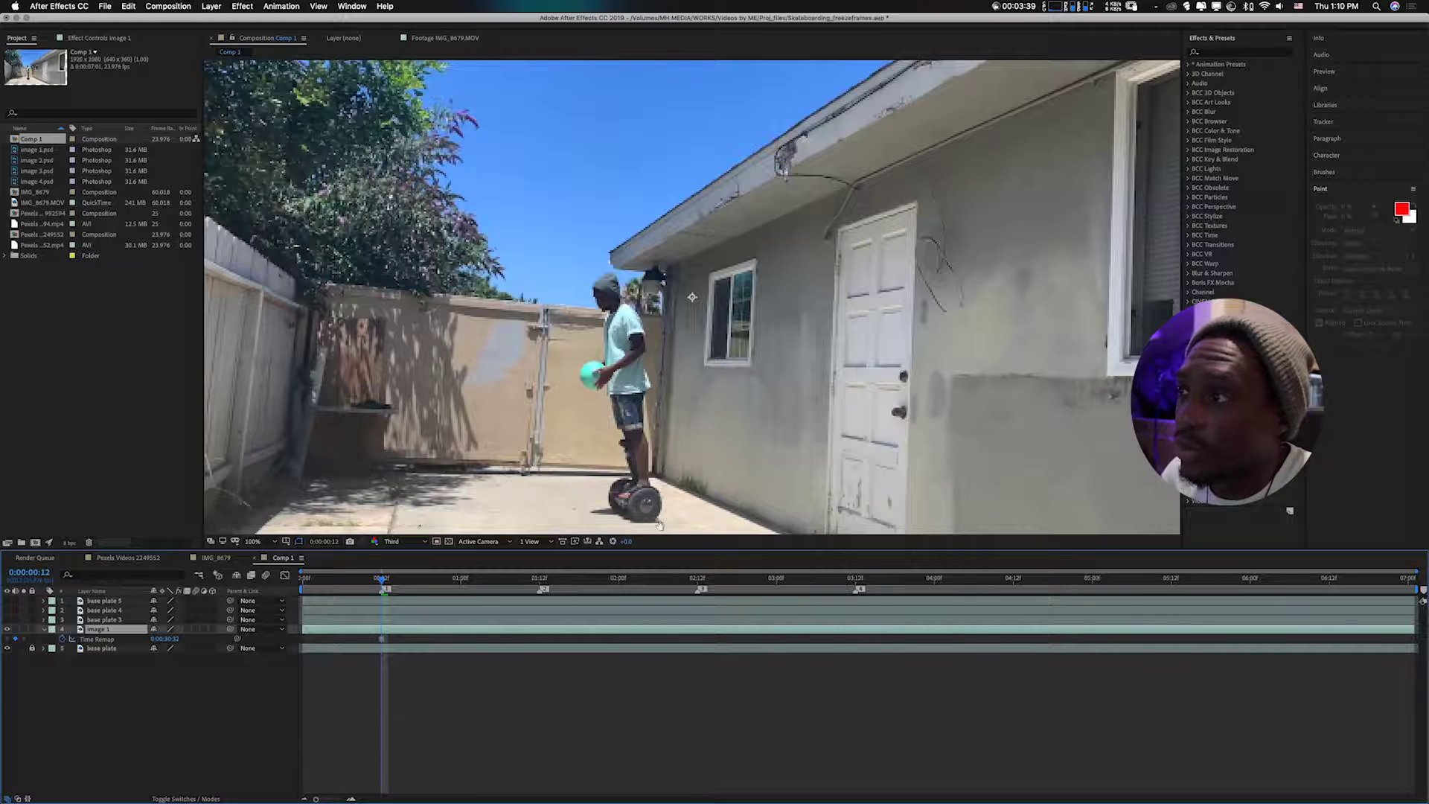
scroll(645, 435, "down", 3)
left_click(397, 542)
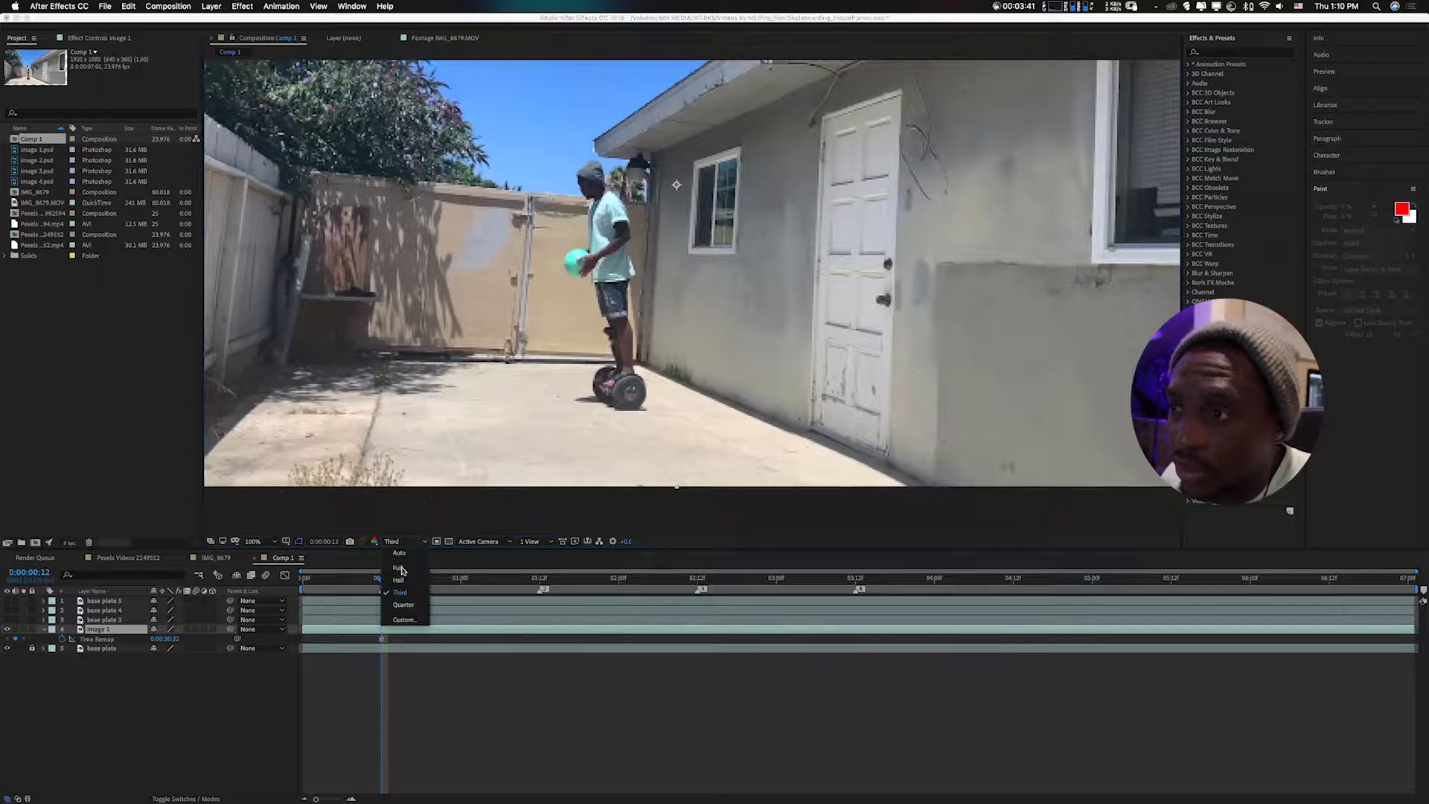
left_click(399, 568)
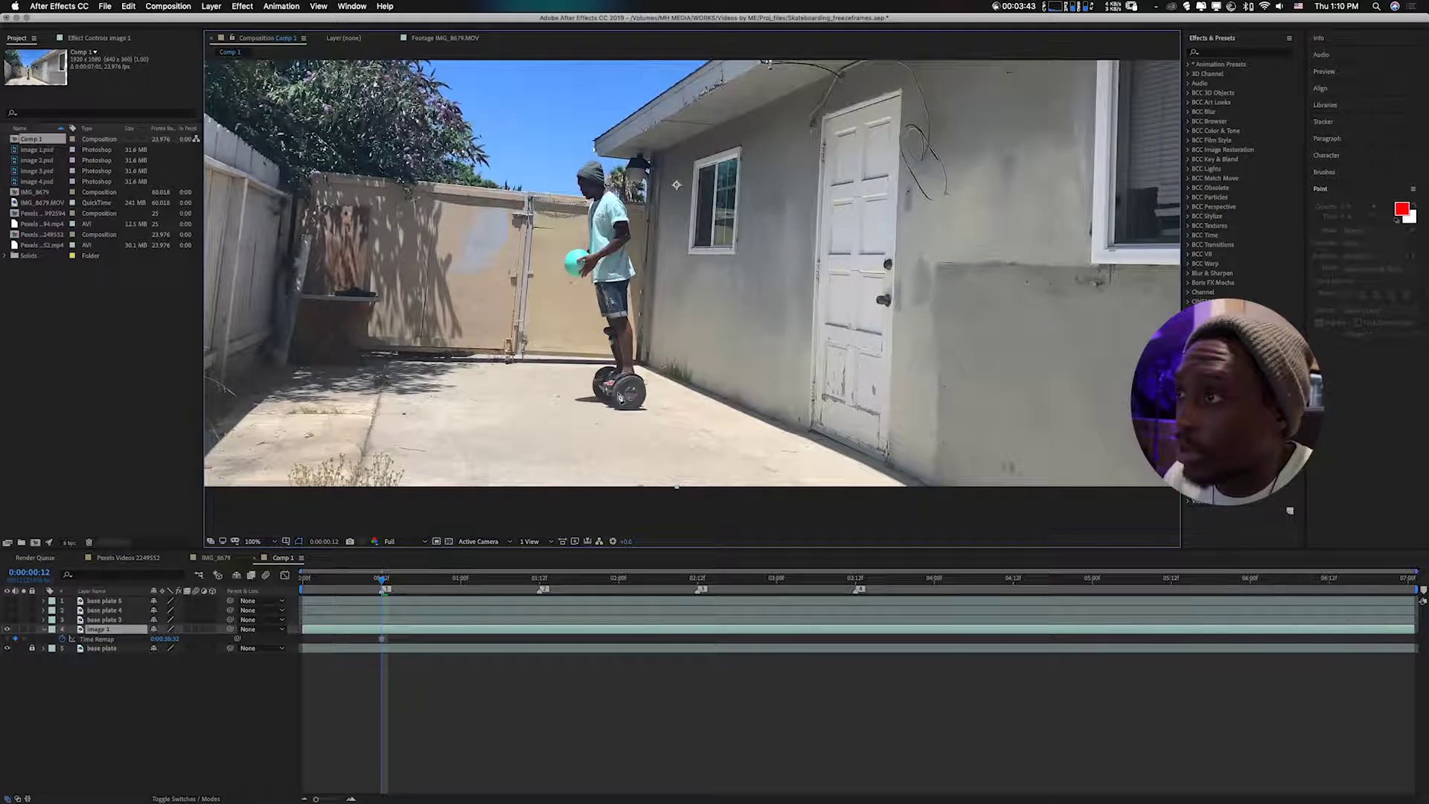
key("period")
left_click_drag(555, 453, 567, 367)
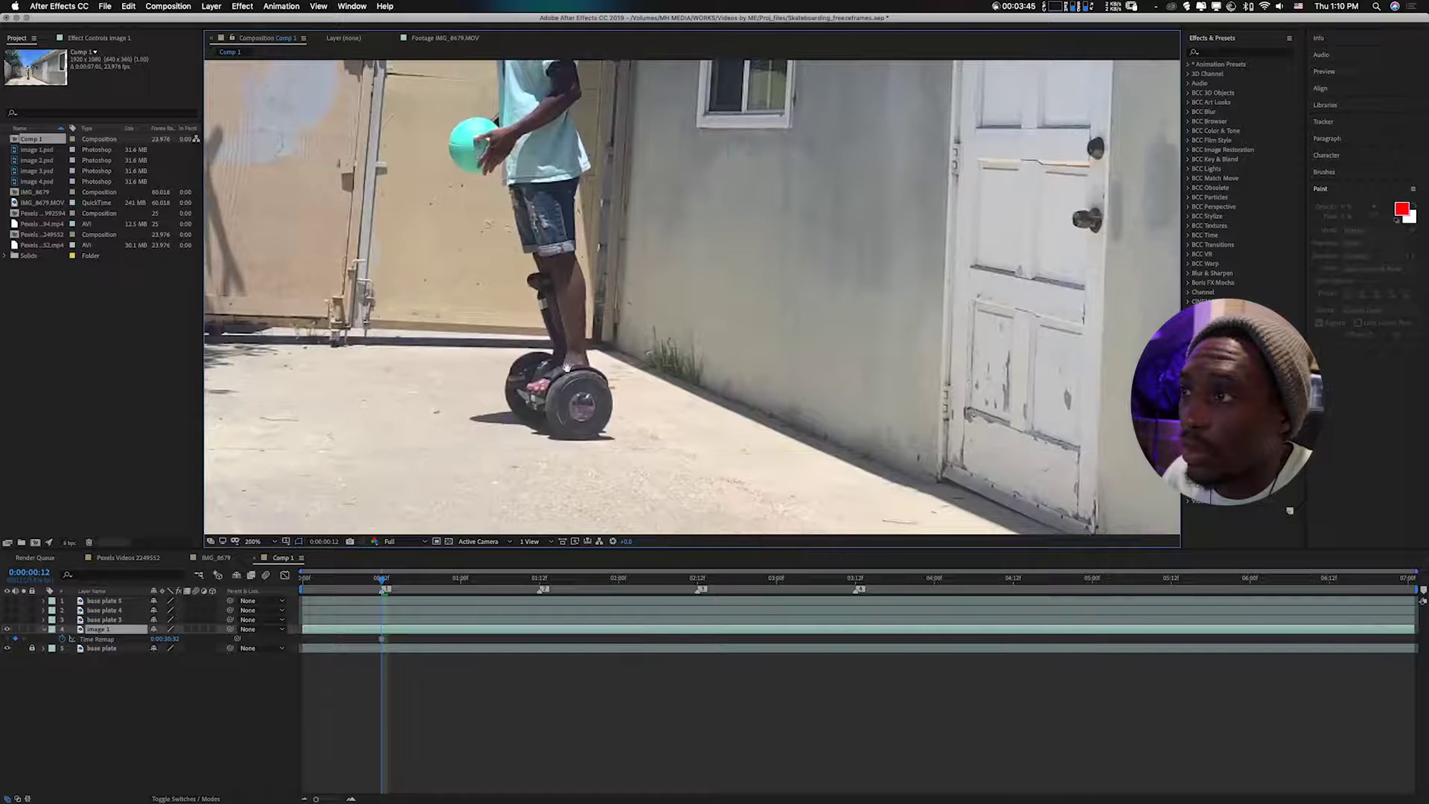
left_click_drag(543, 425, 549, 405)
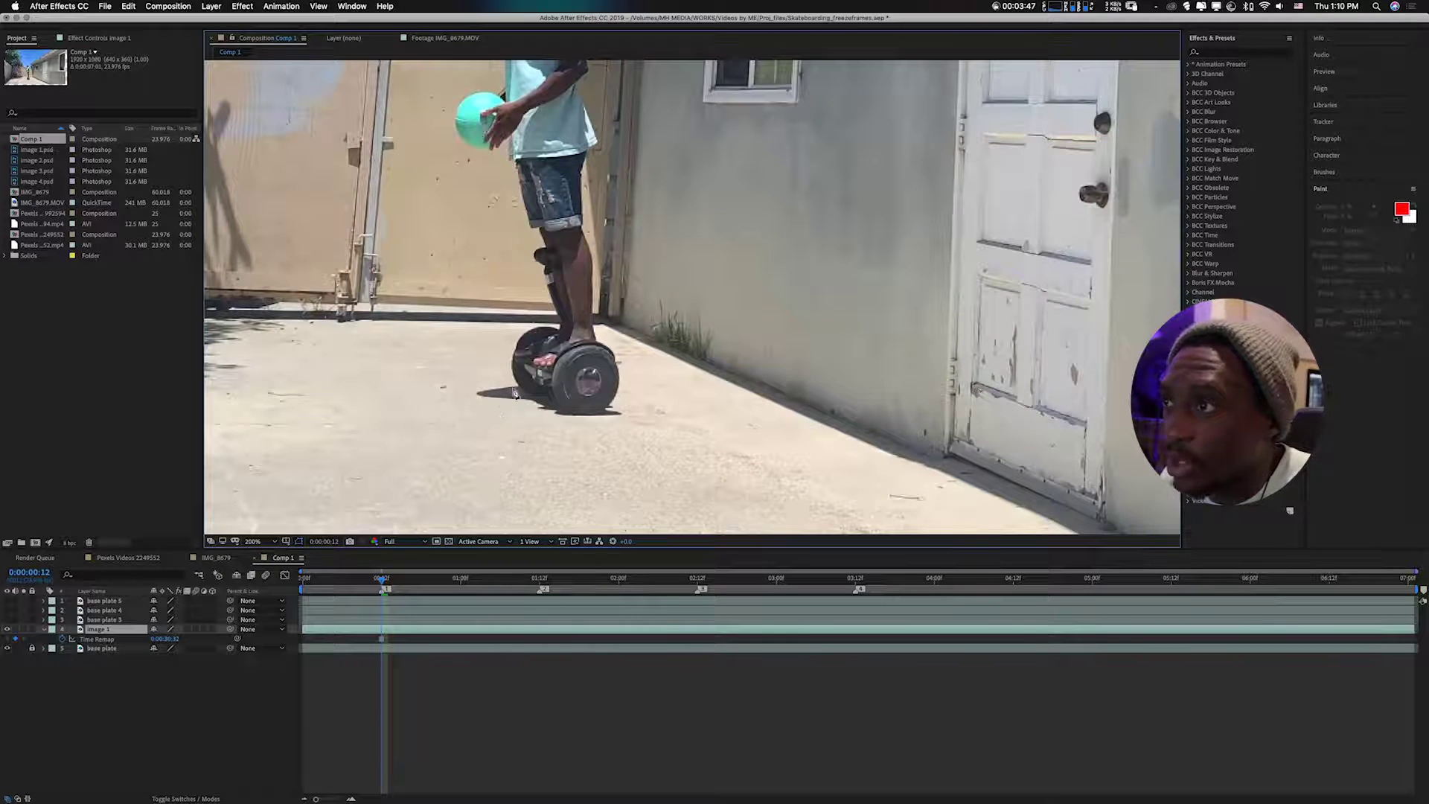
key("period")
left_click_drag(494, 418, 579, 365)
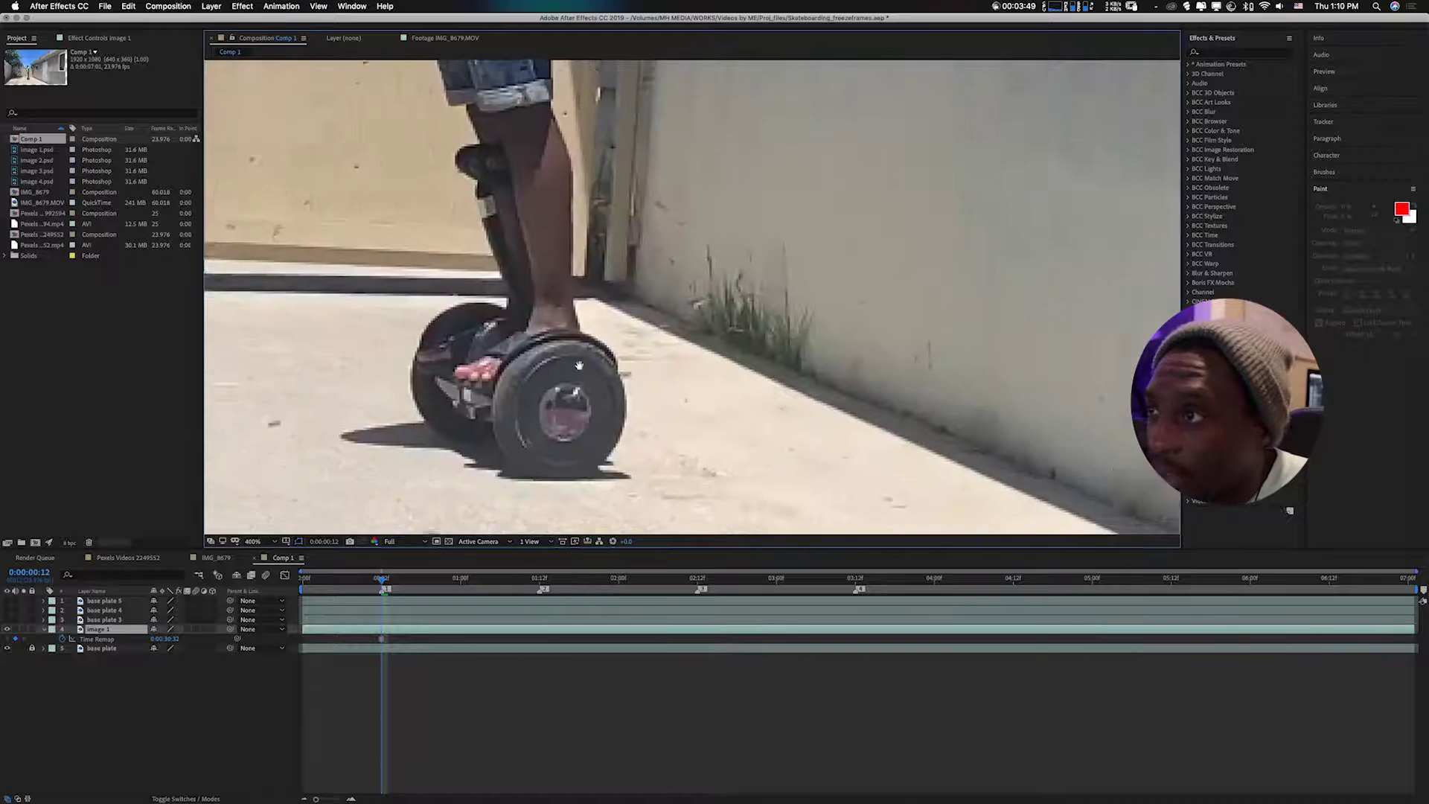
Step: Draw Pen mask points on image 1 around the wheels and their shadow
key("g")
left_click(460, 406)
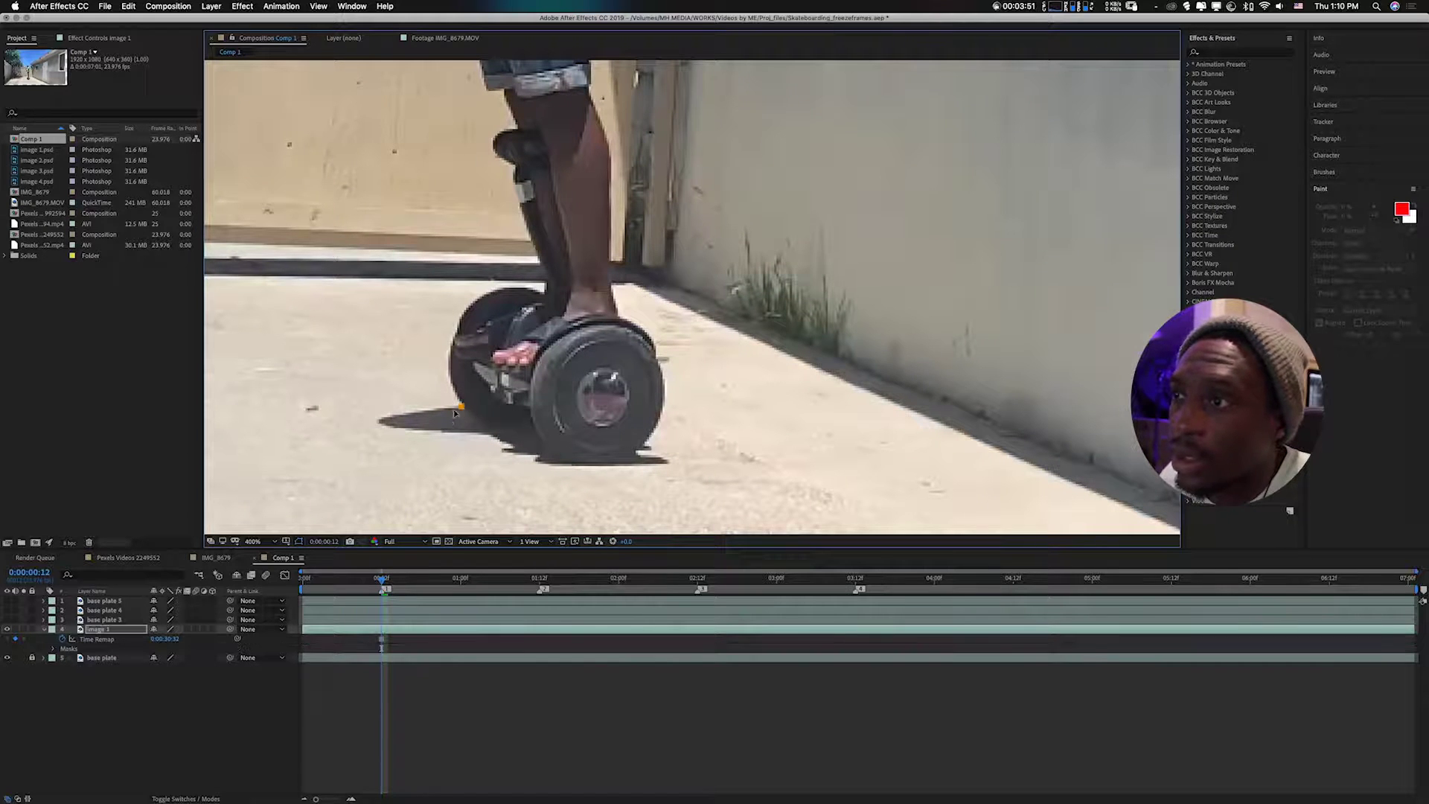
left_click(375, 419)
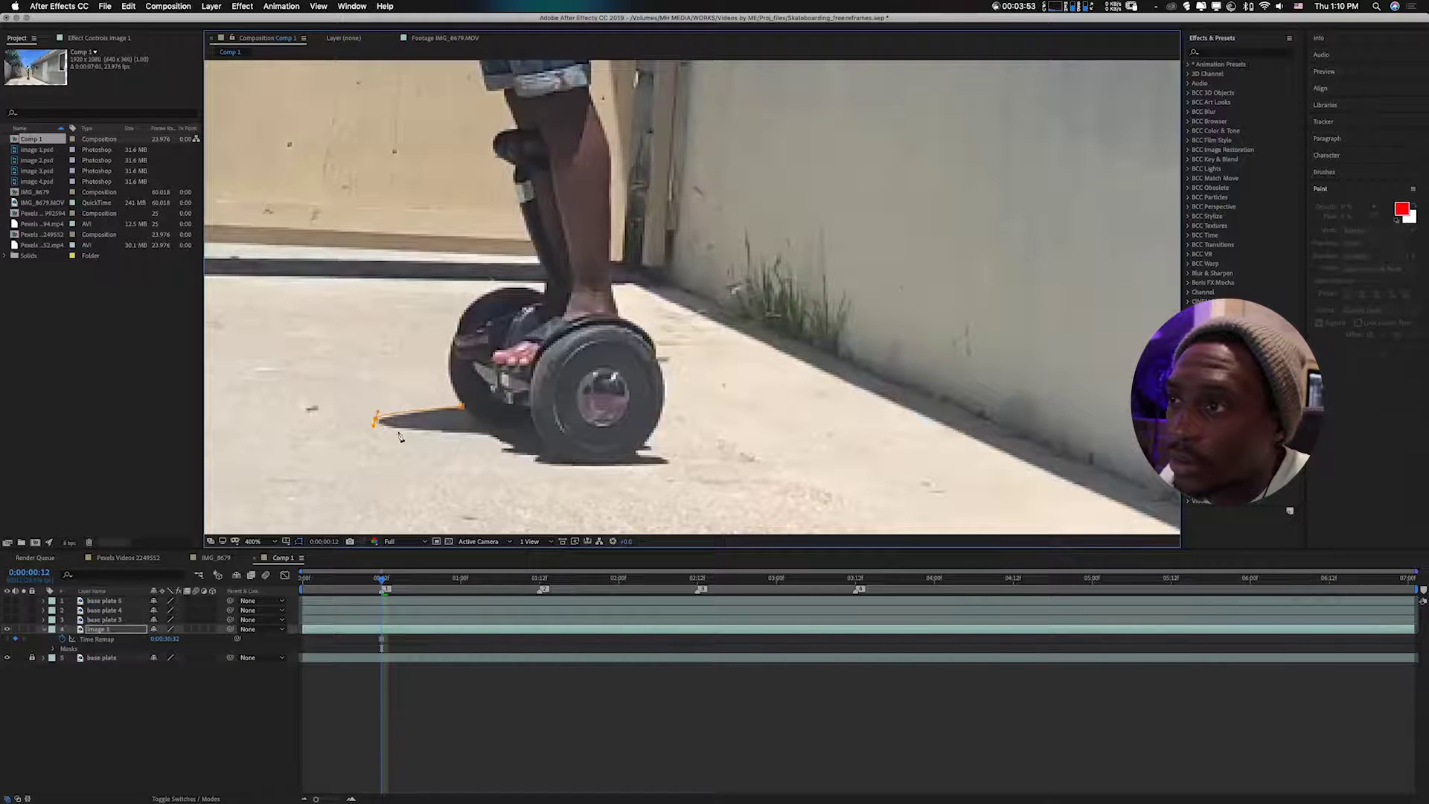
left_click(489, 432)
left_click(501, 449)
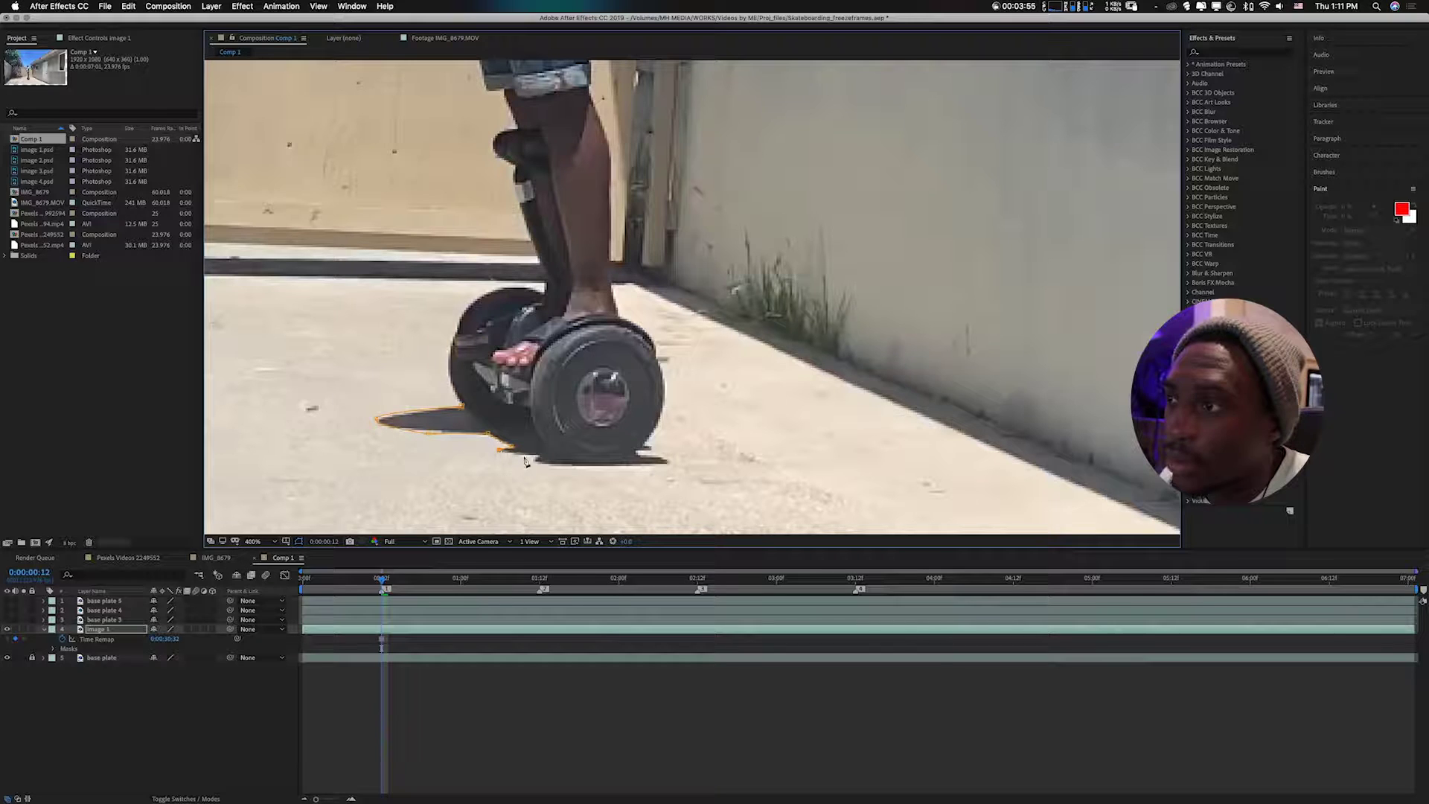
left_click(536, 462)
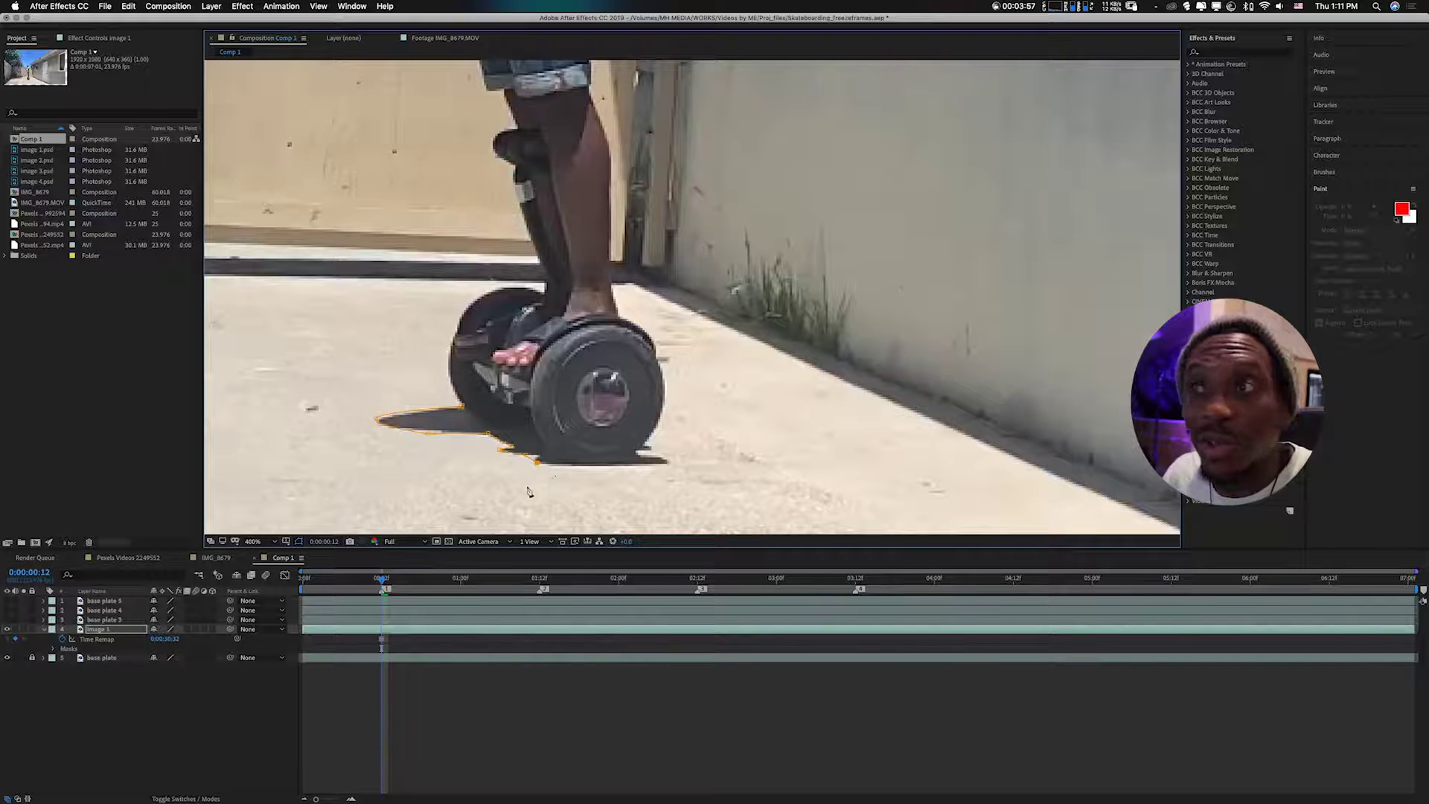
left_click(668, 463)
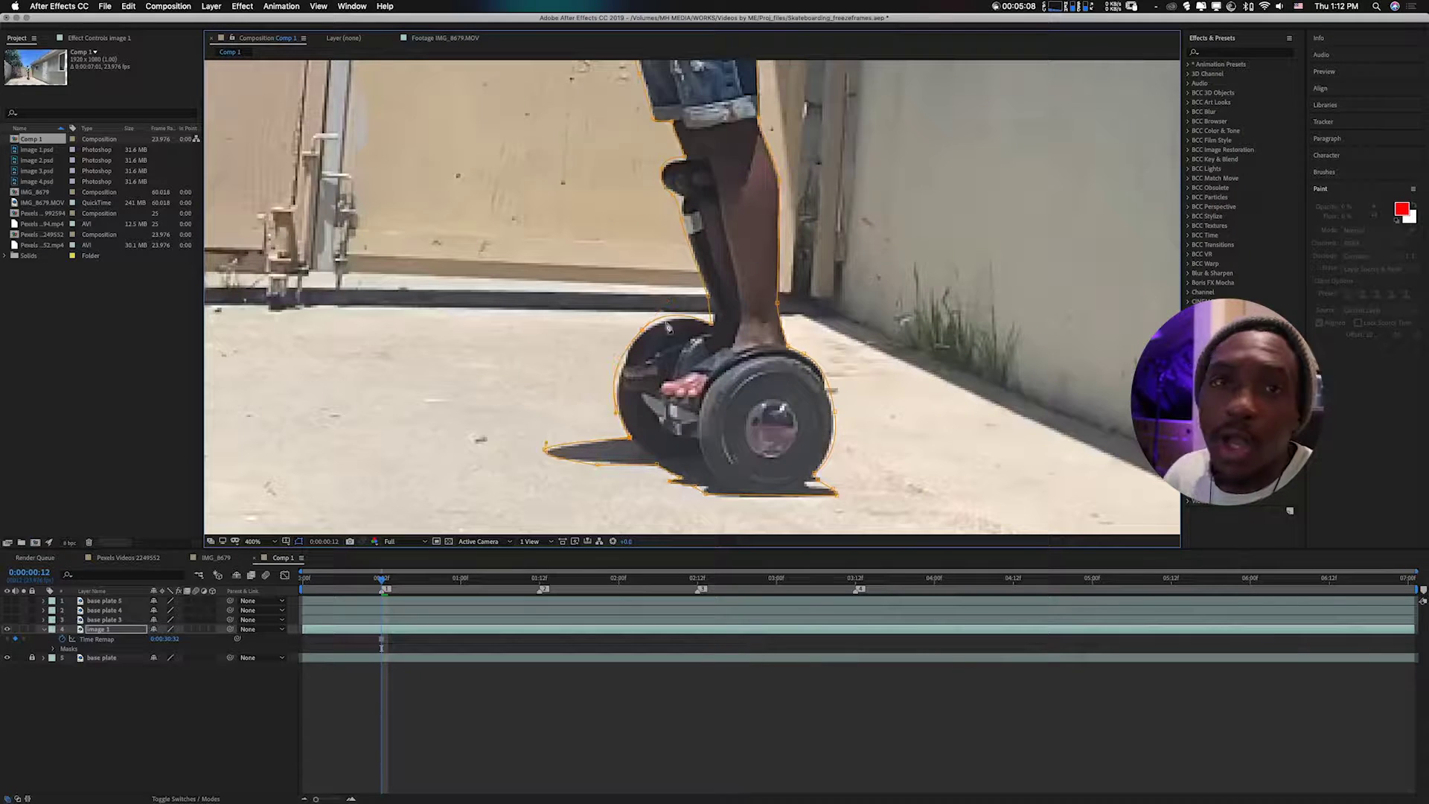
Step: Zoom out to 50%, solo then unsolo image 1, and scrub to check the freeze
scroll(668, 328, "down", 2)
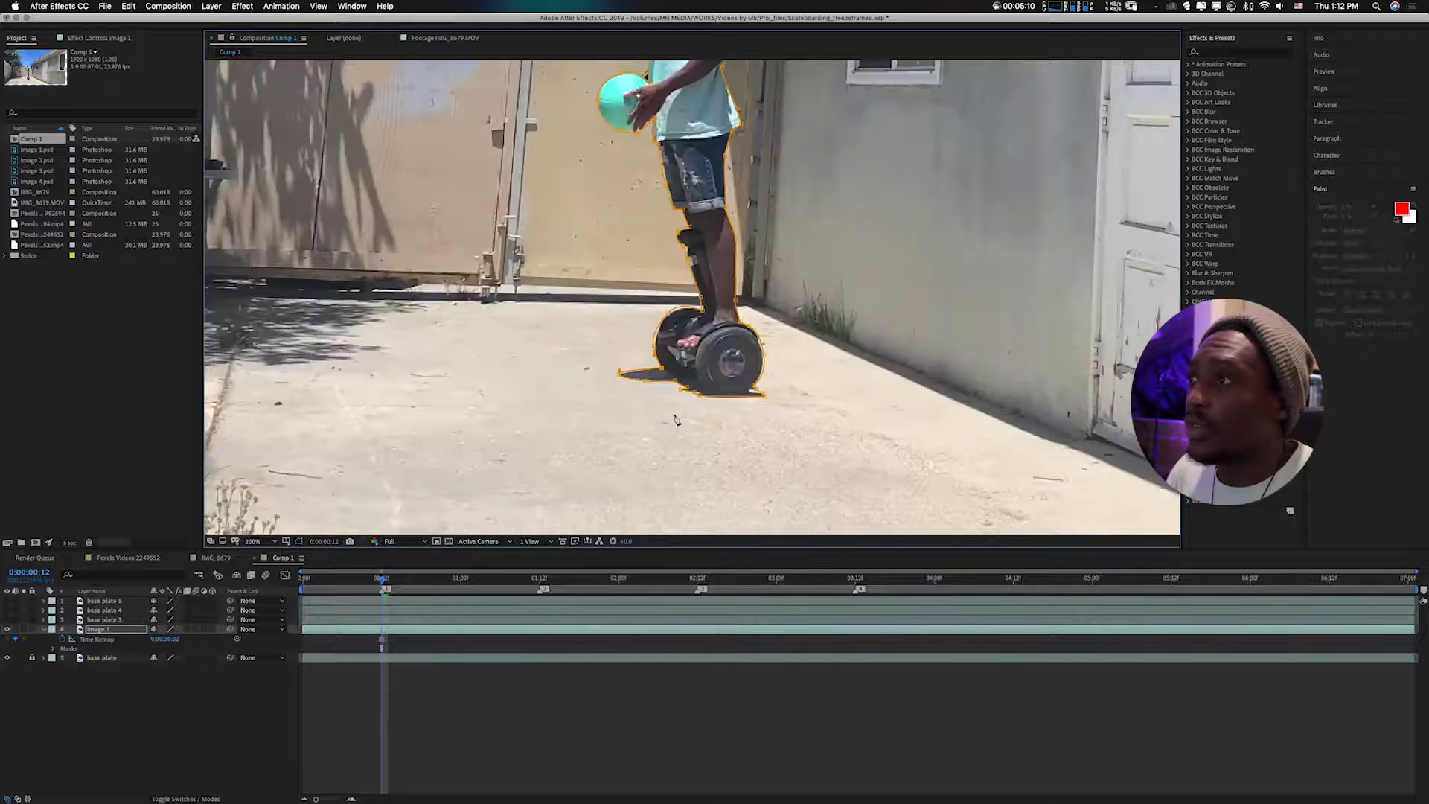
scroll(676, 419, "down", 1)
scroll(714, 372, "up", 3)
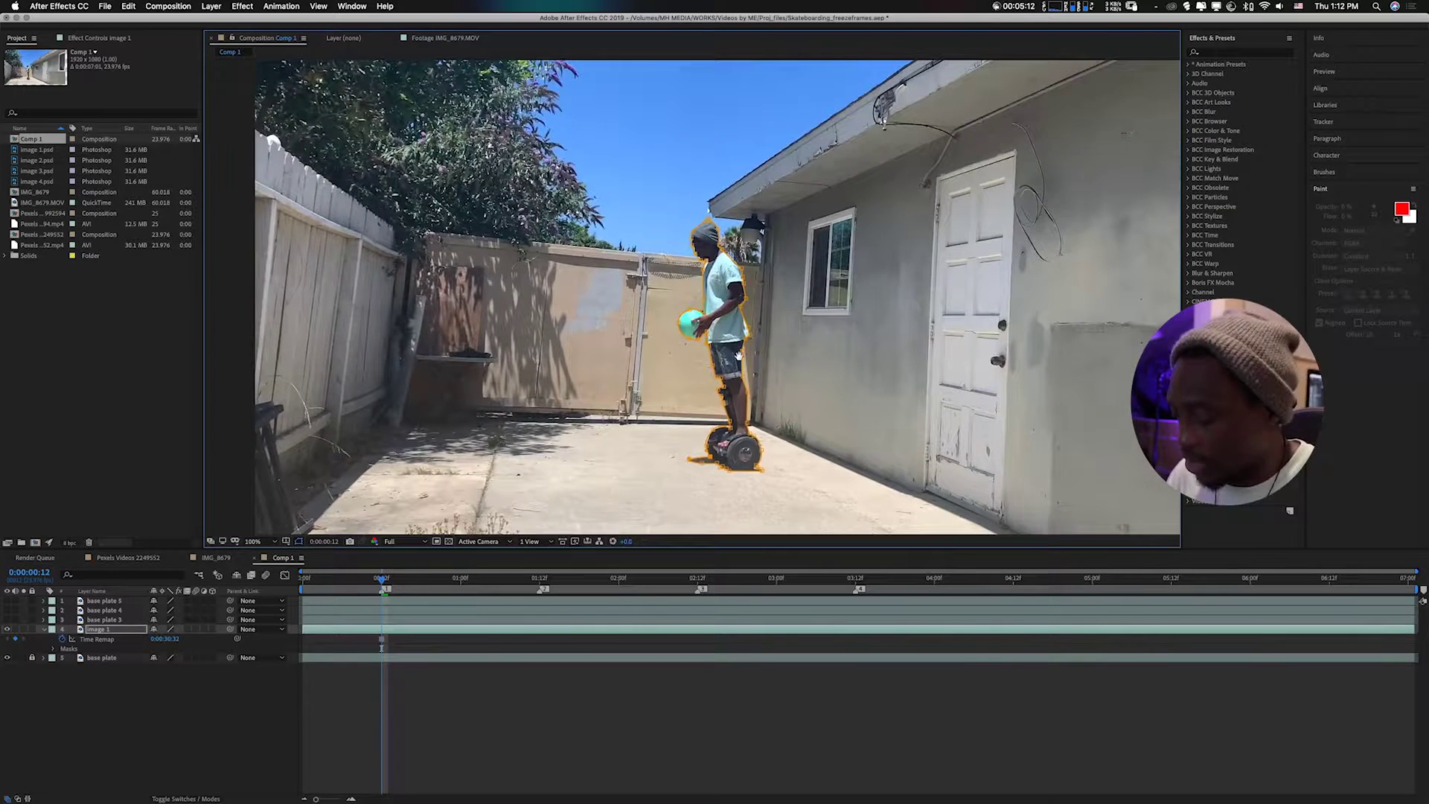
scroll(733, 369, "down", 1)
left_click_drag(731, 369, 693, 408)
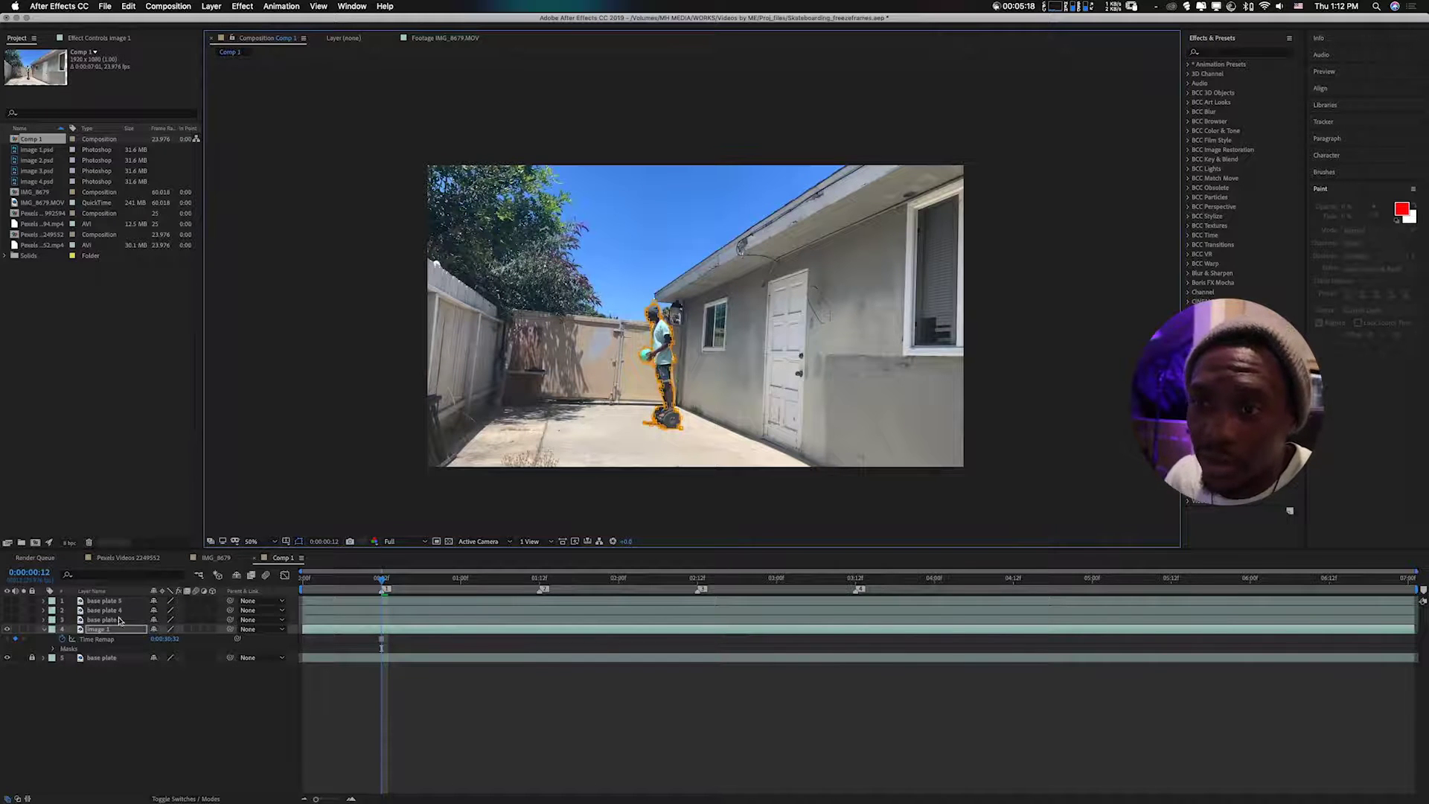
left_click(23, 629)
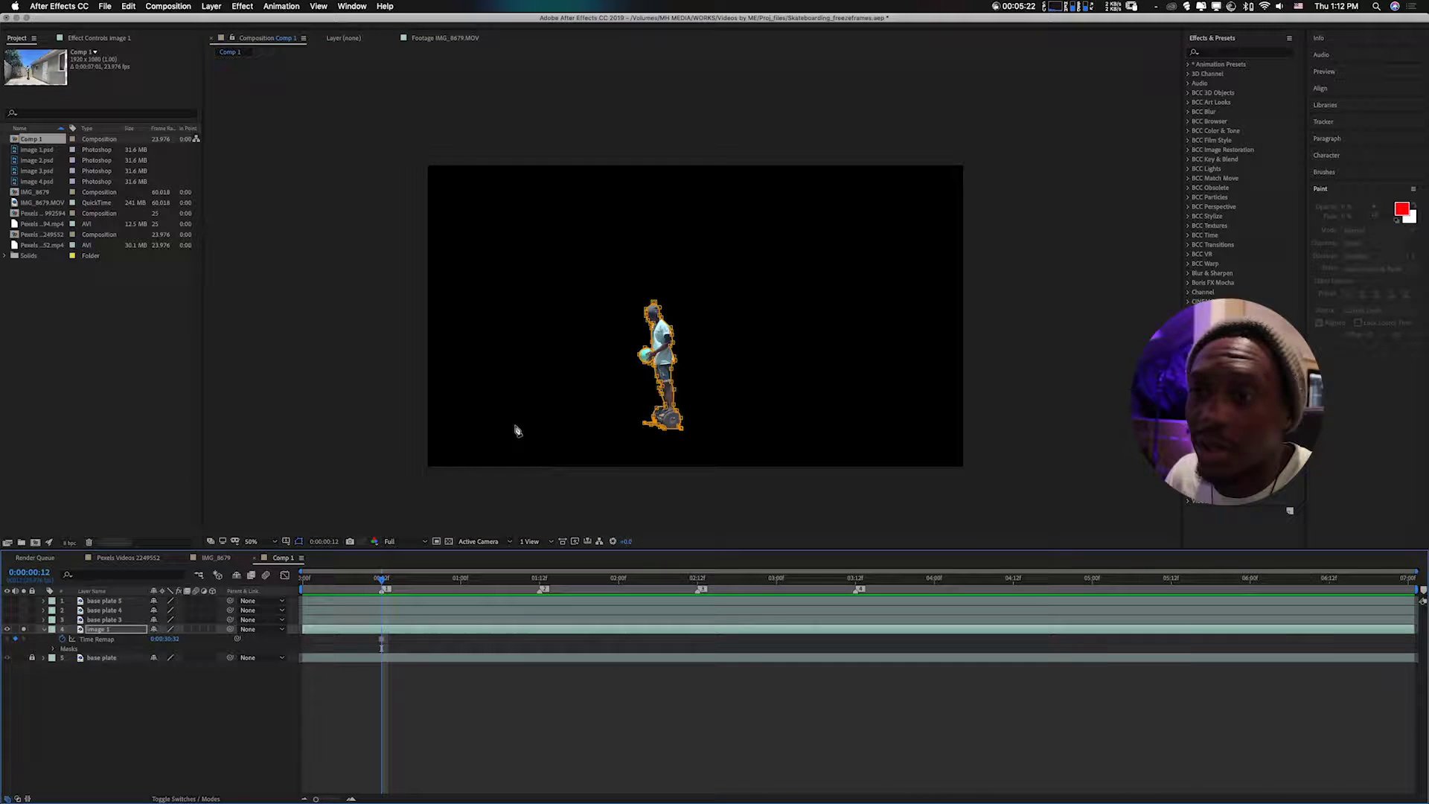
left_click(23, 628)
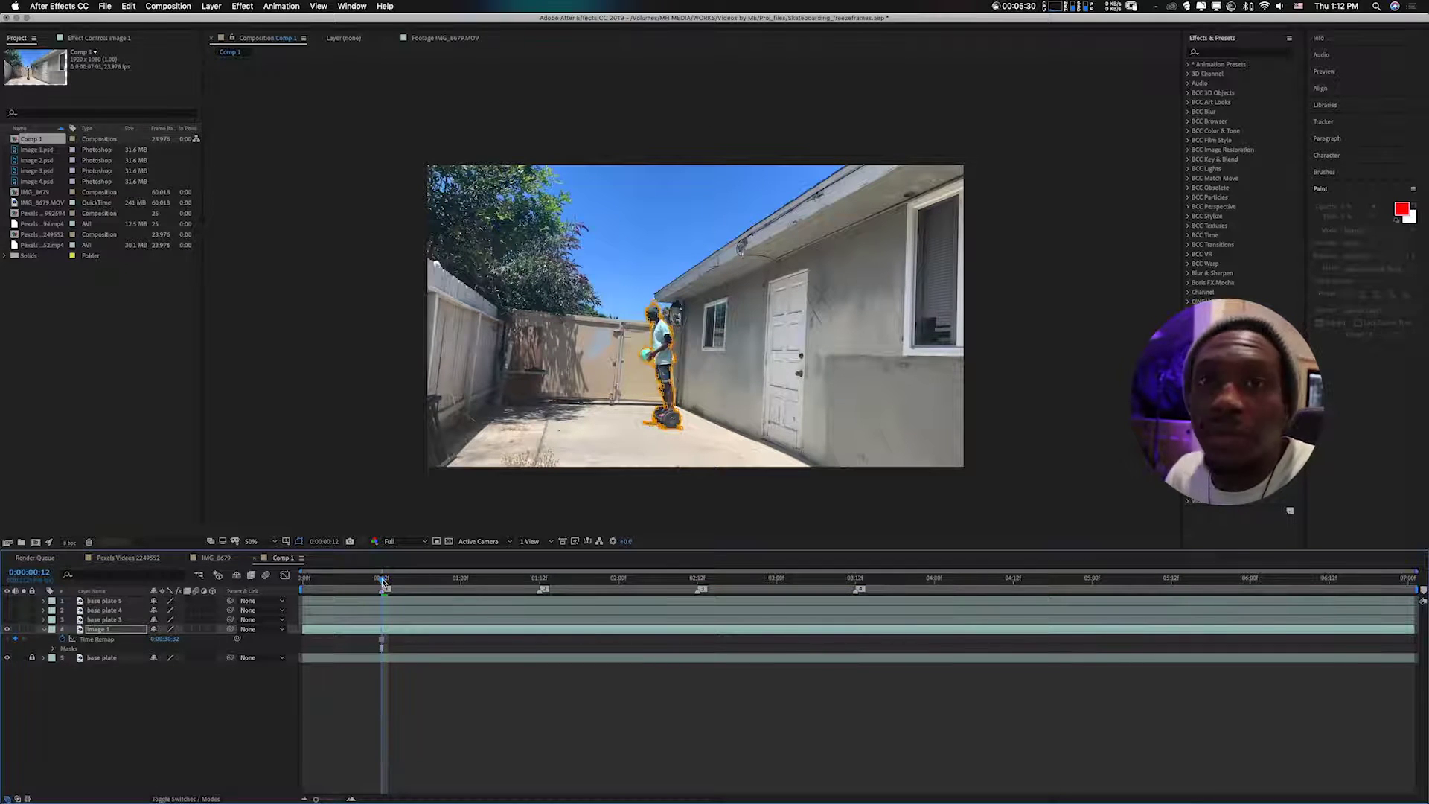
mouse_move(382, 582)
left_mouse_down()
mouse_move(308, 582)
mouse_move(983, 596)
mouse_move(1362, 623)
mouse_move(382, 595)
left_mouse_up()
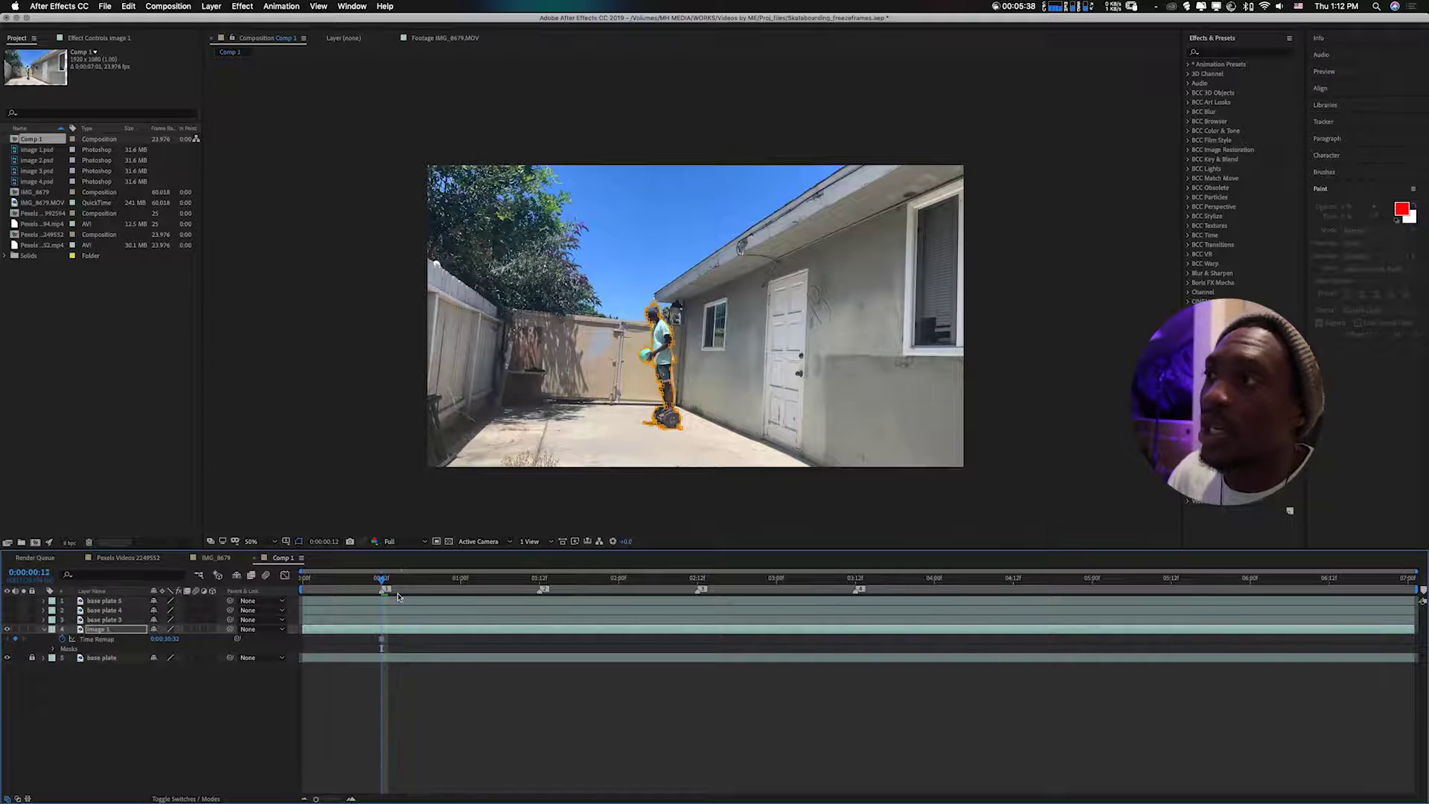
Step: Trim image 1's out point to 0:00:00:12 with Alt+]
left_click_drag(326, 580, 381, 601)
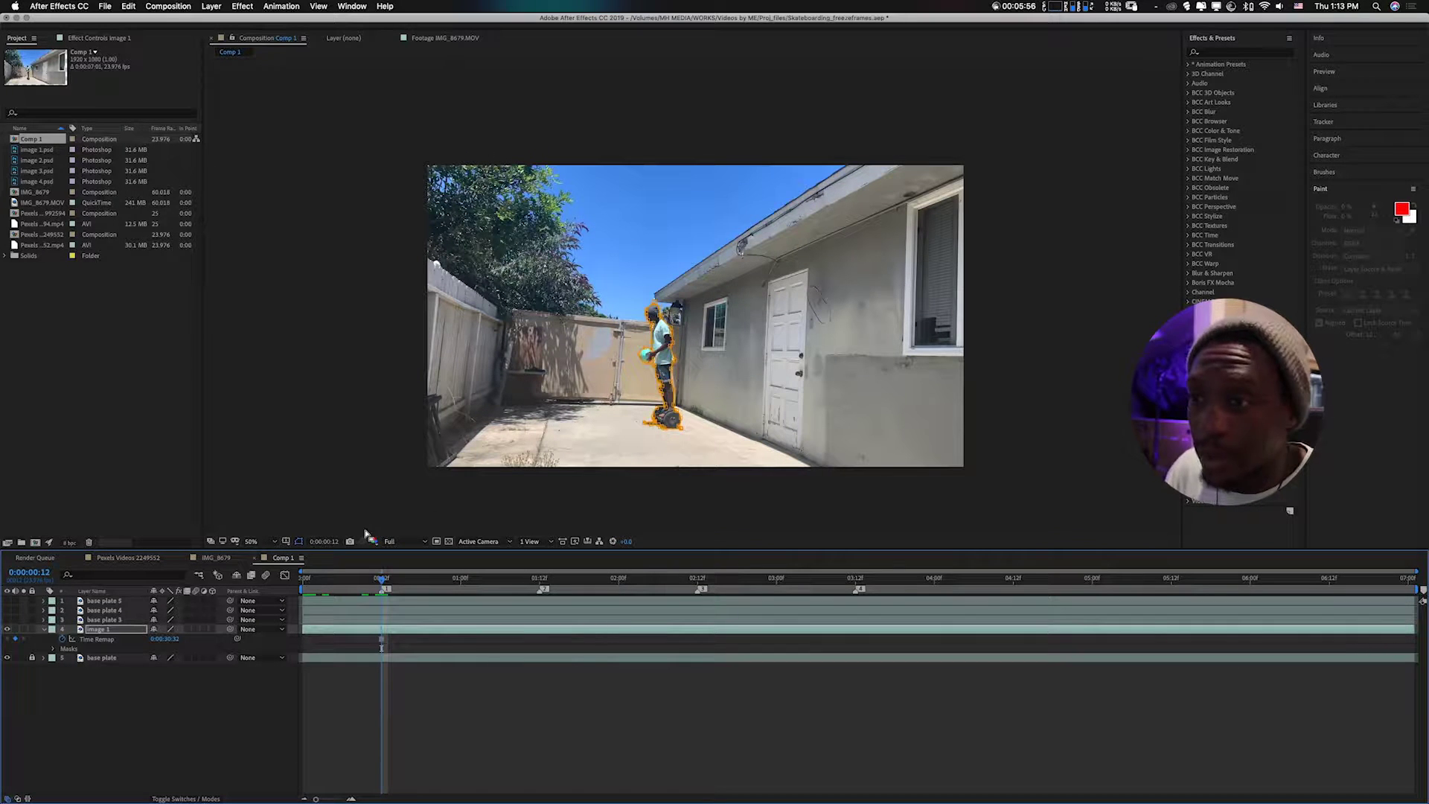
key("alt+bracketright")
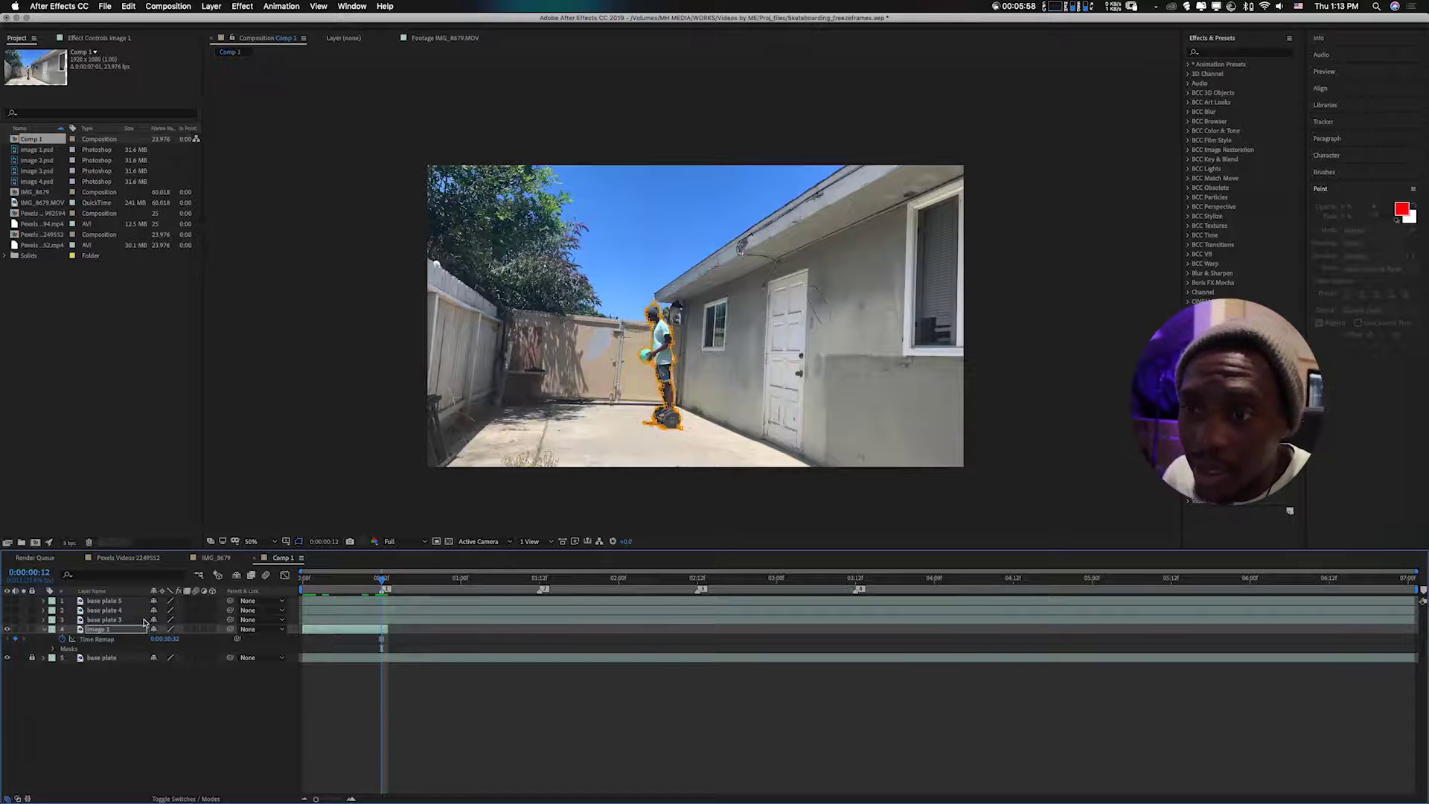
left_click(102, 630)
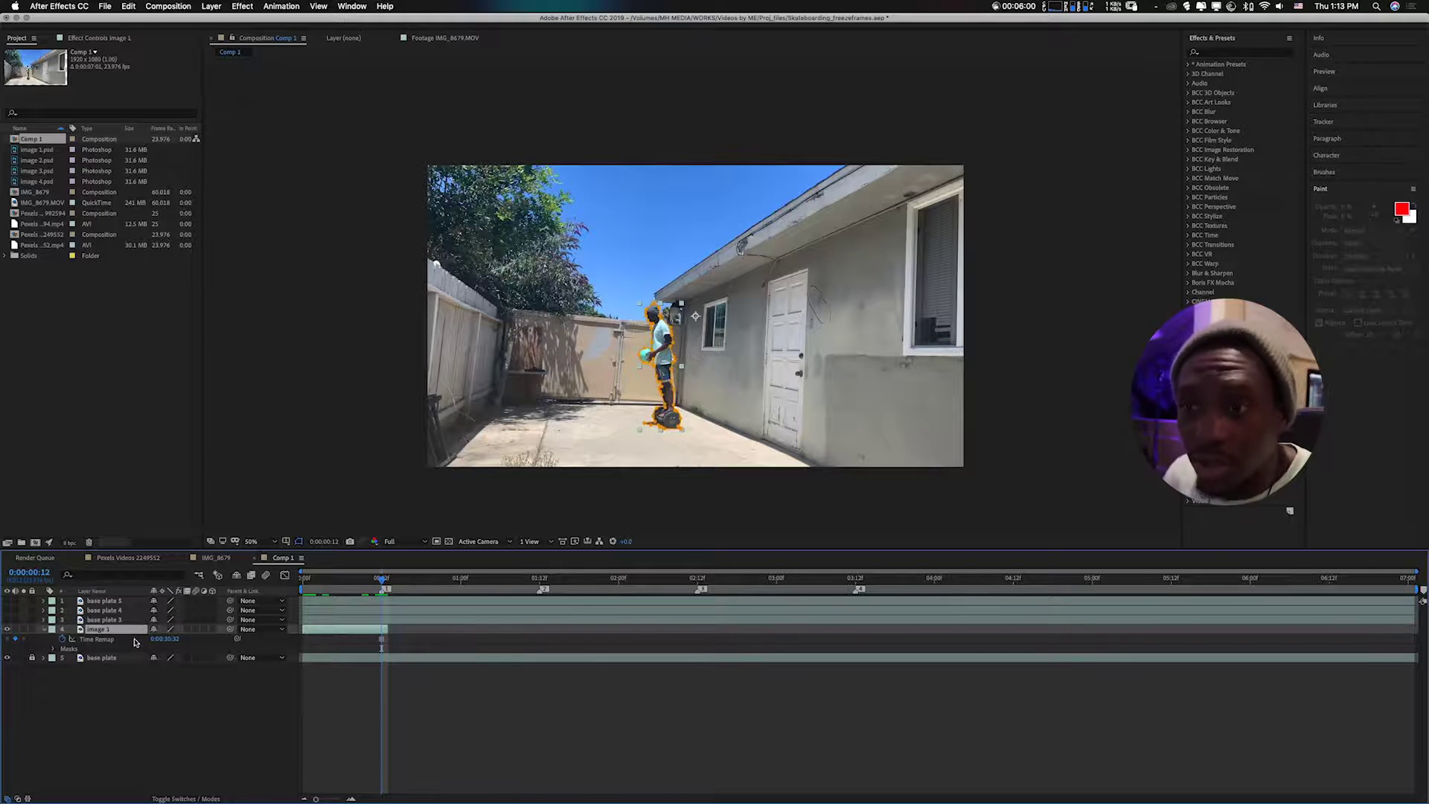
key("f")
left_click(180, 648)
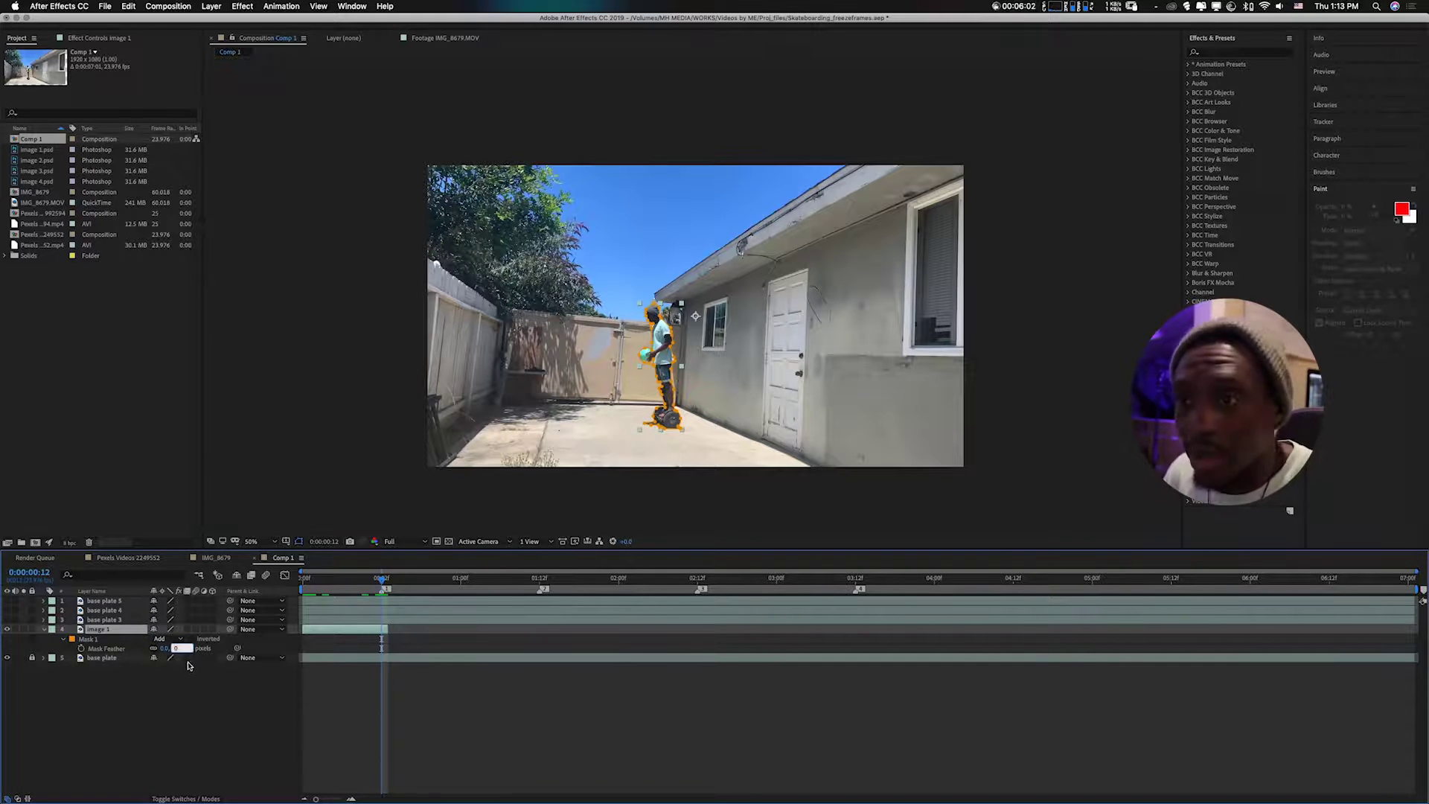
left_click(175, 712)
left_click(307, 587)
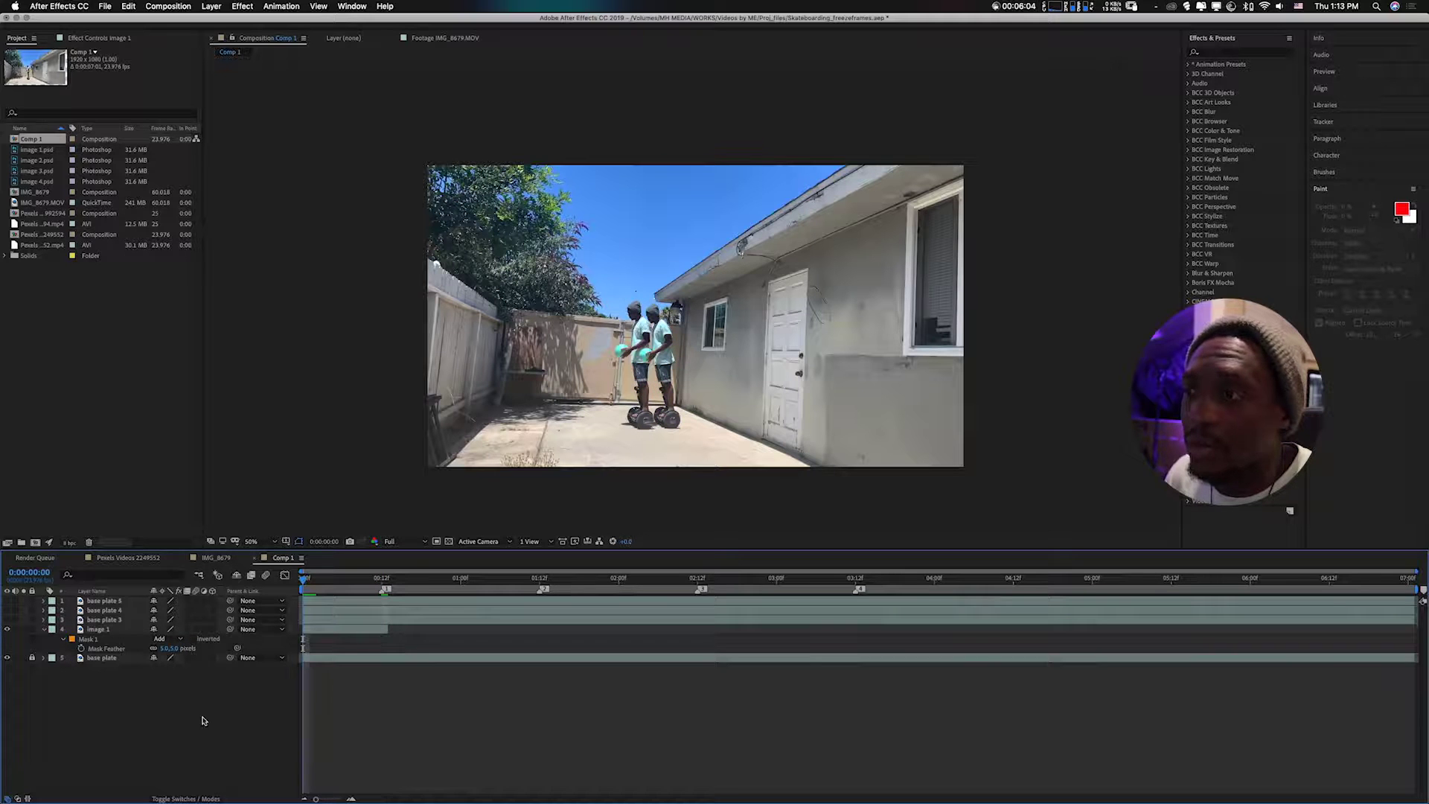
left_click(389, 541)
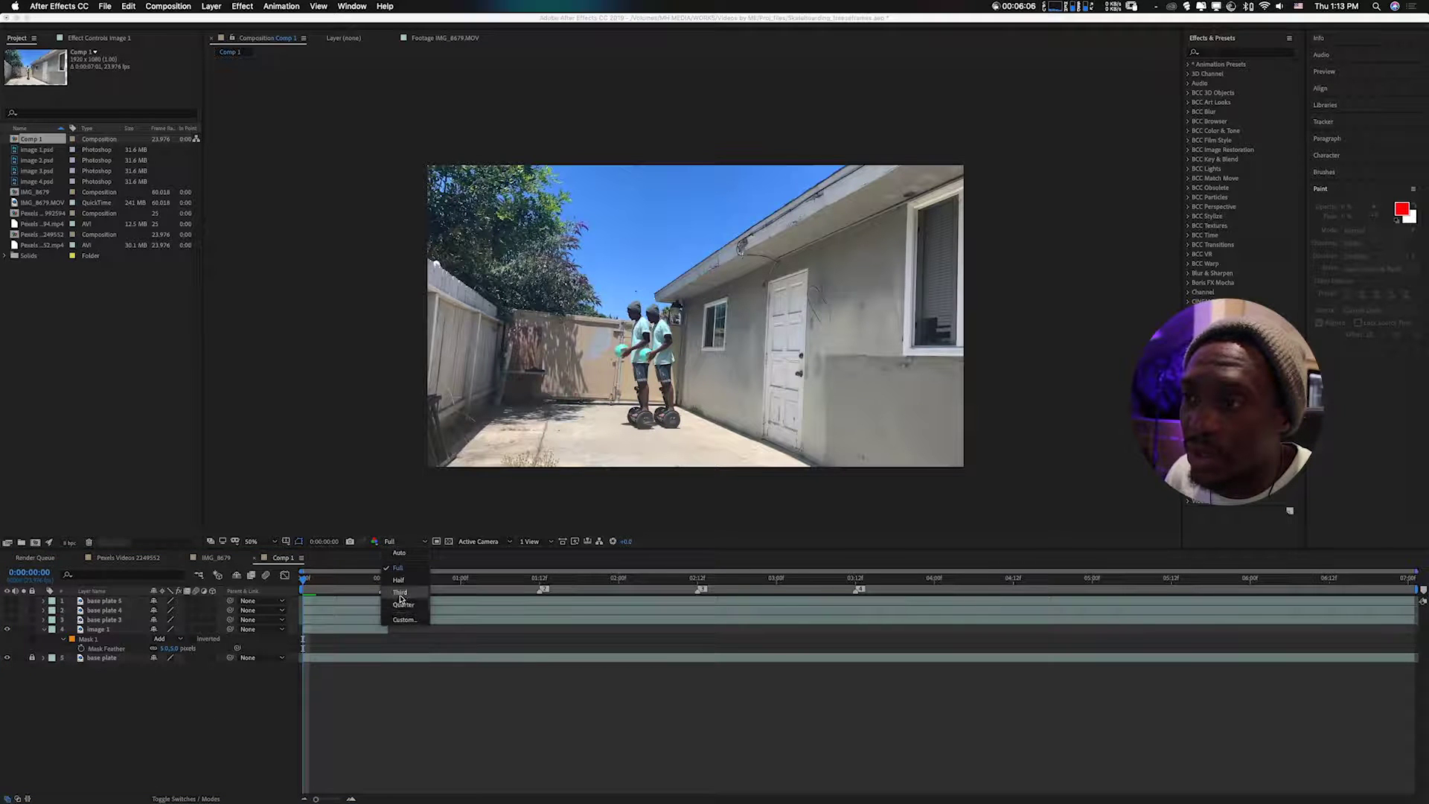
left_click(404, 600)
left_click(305, 583)
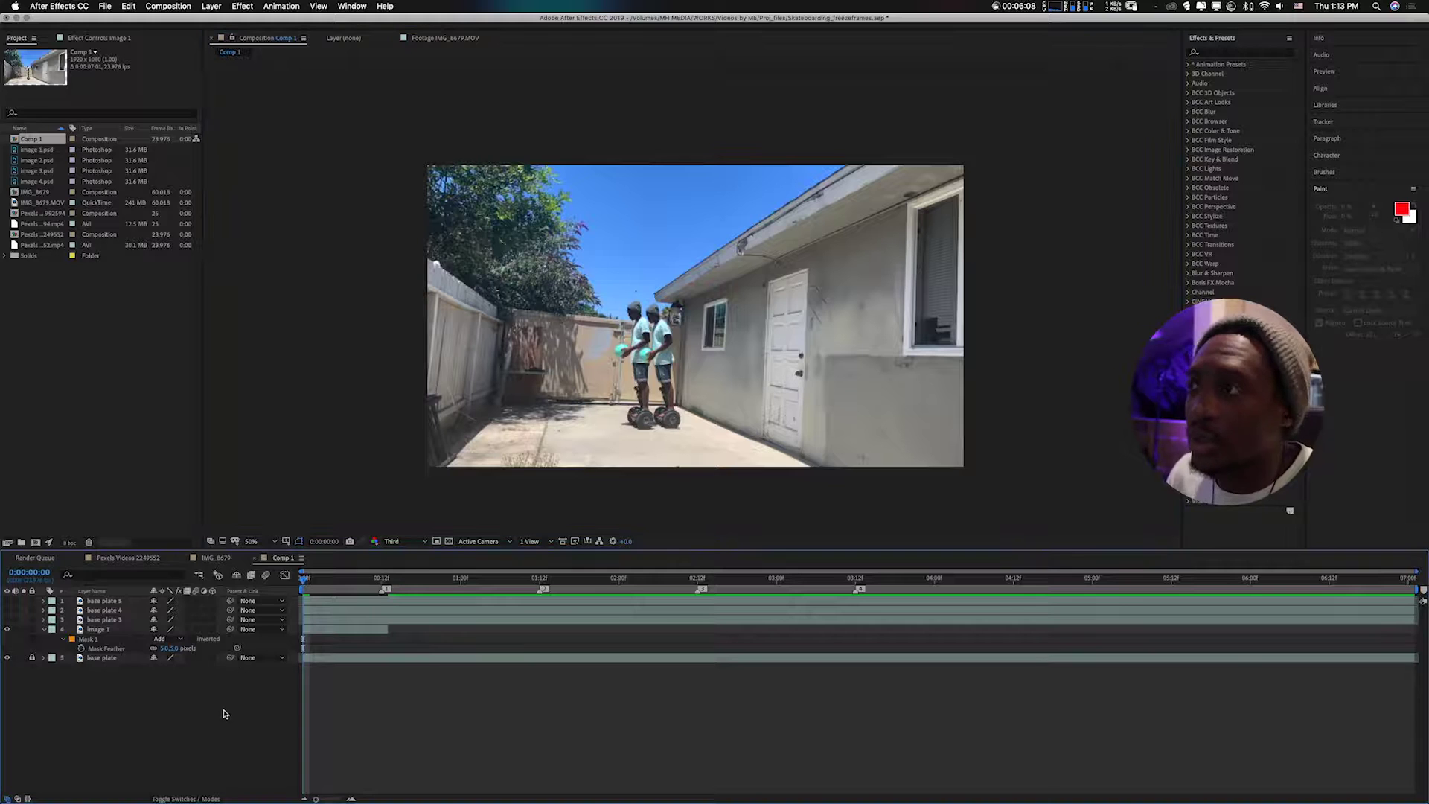
key("space")
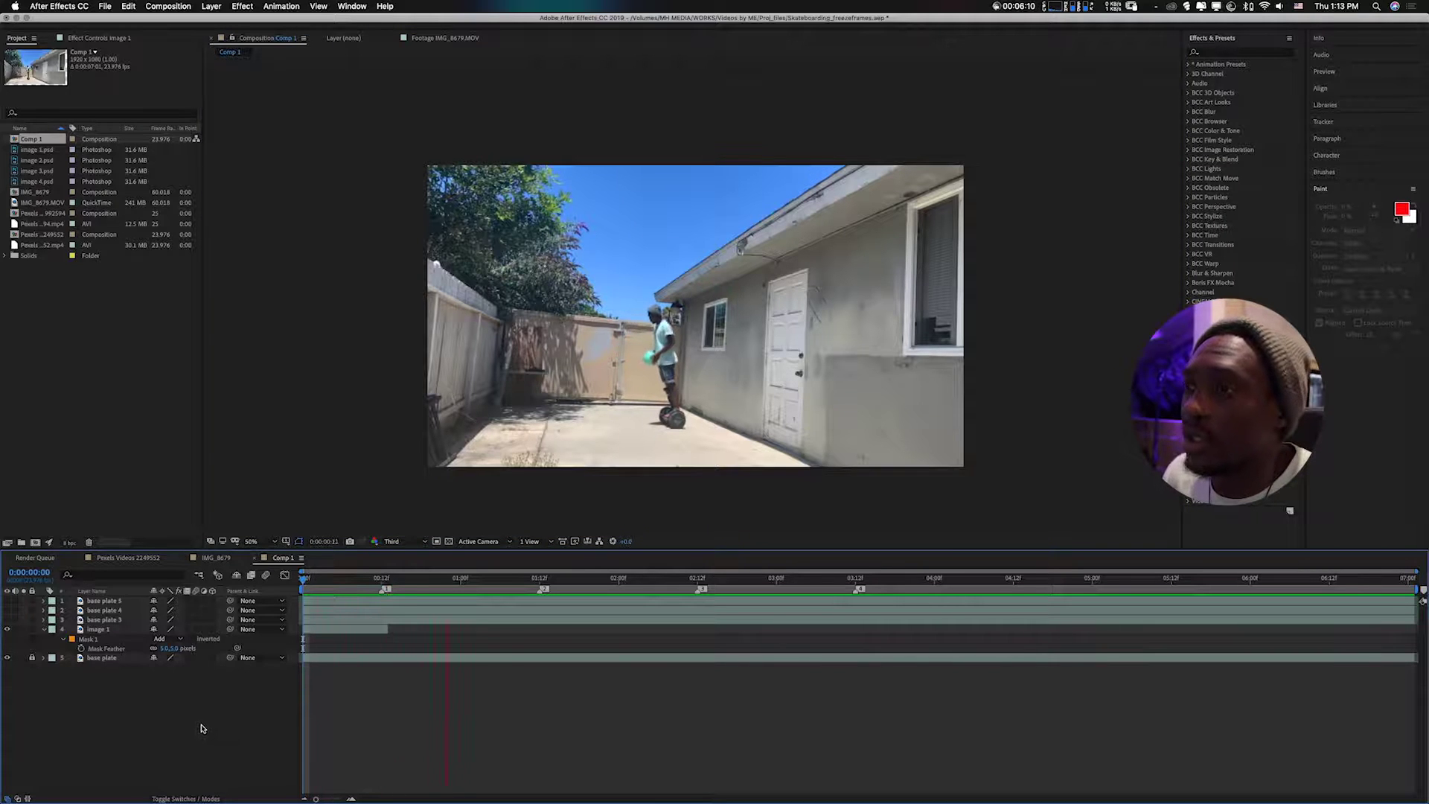
left_click(312, 577)
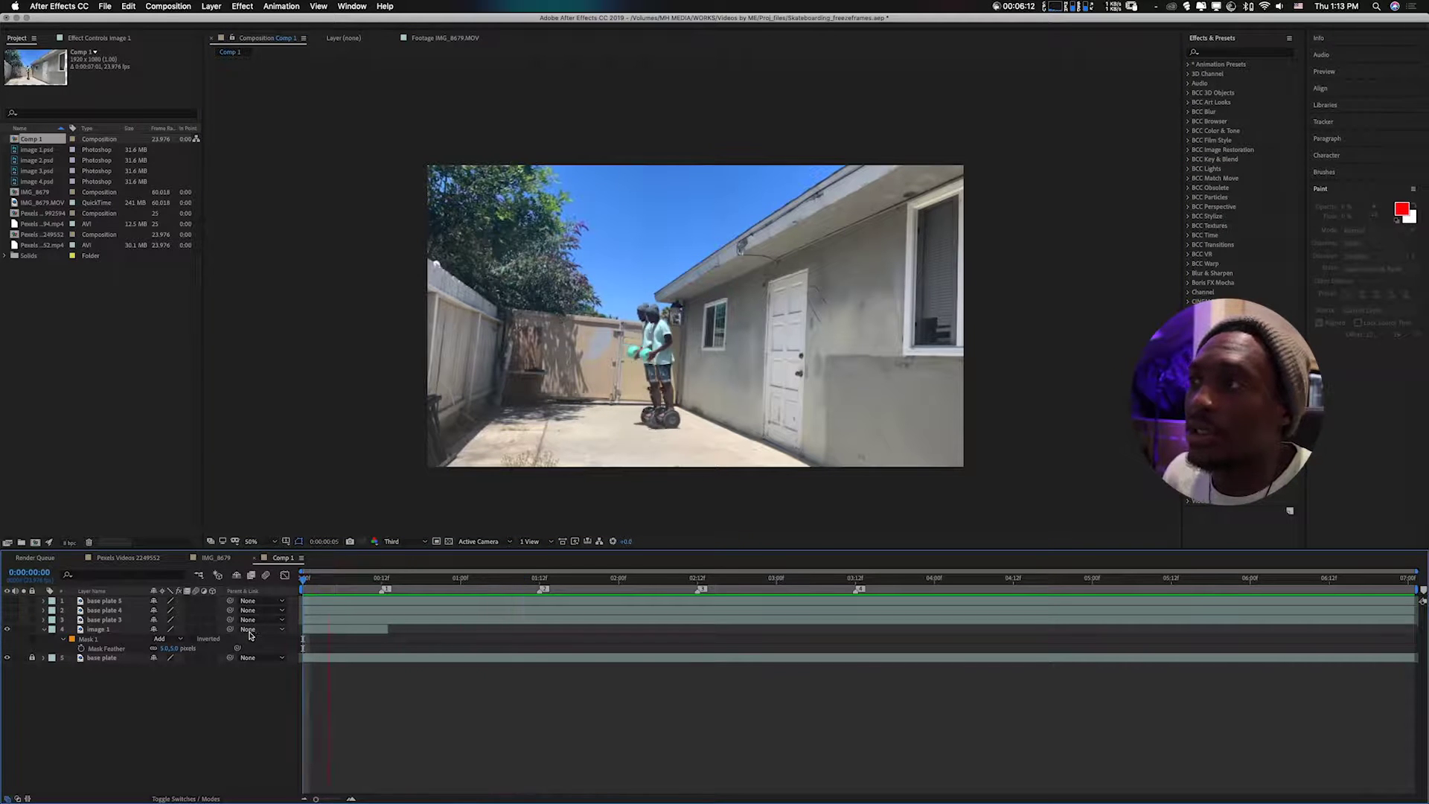
key("space")
key("space")
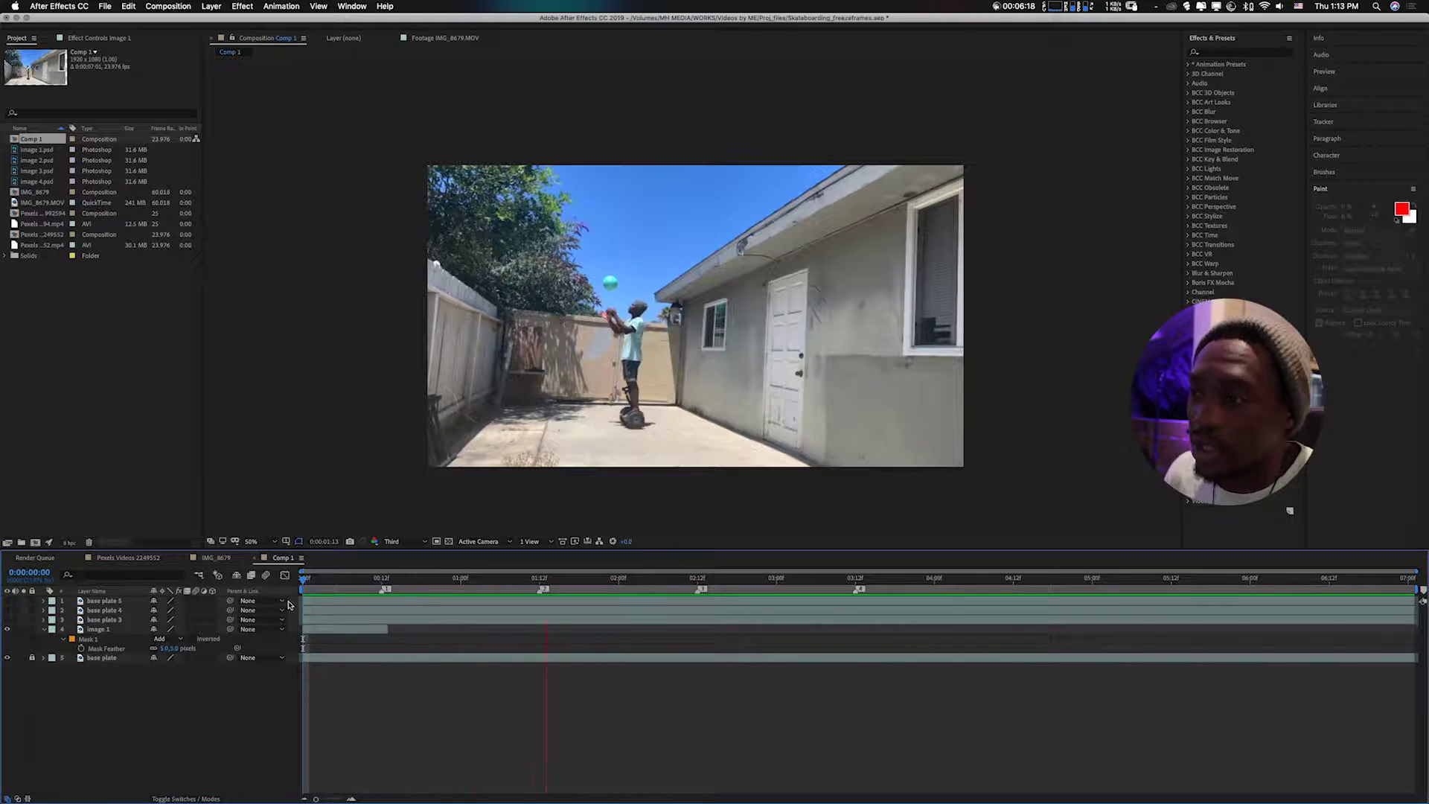
left_click(552, 578)
Step: At 0:00:01:12, make base plate 3 visible and rename it 'image 2'
left_click(539, 581)
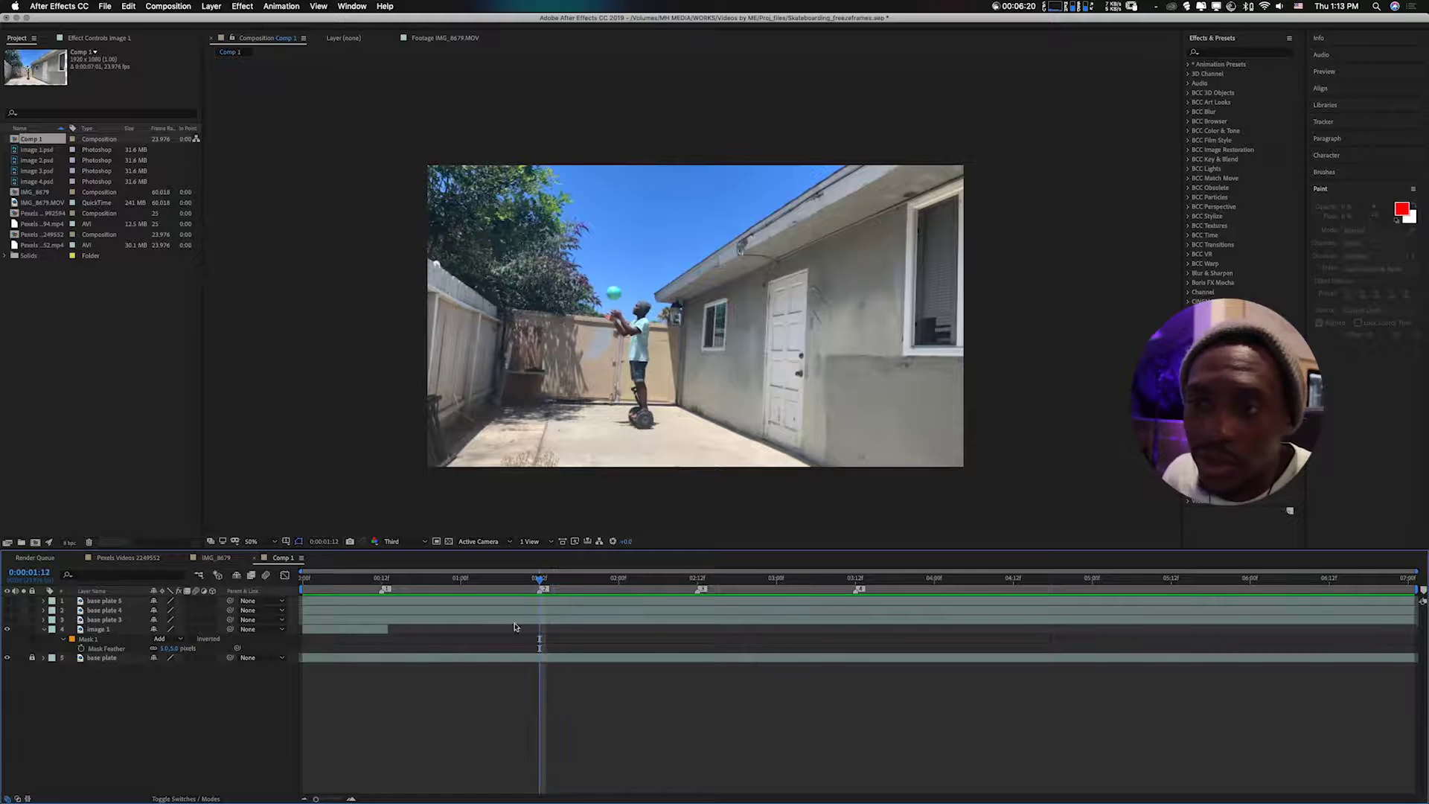
left_click(8, 619)
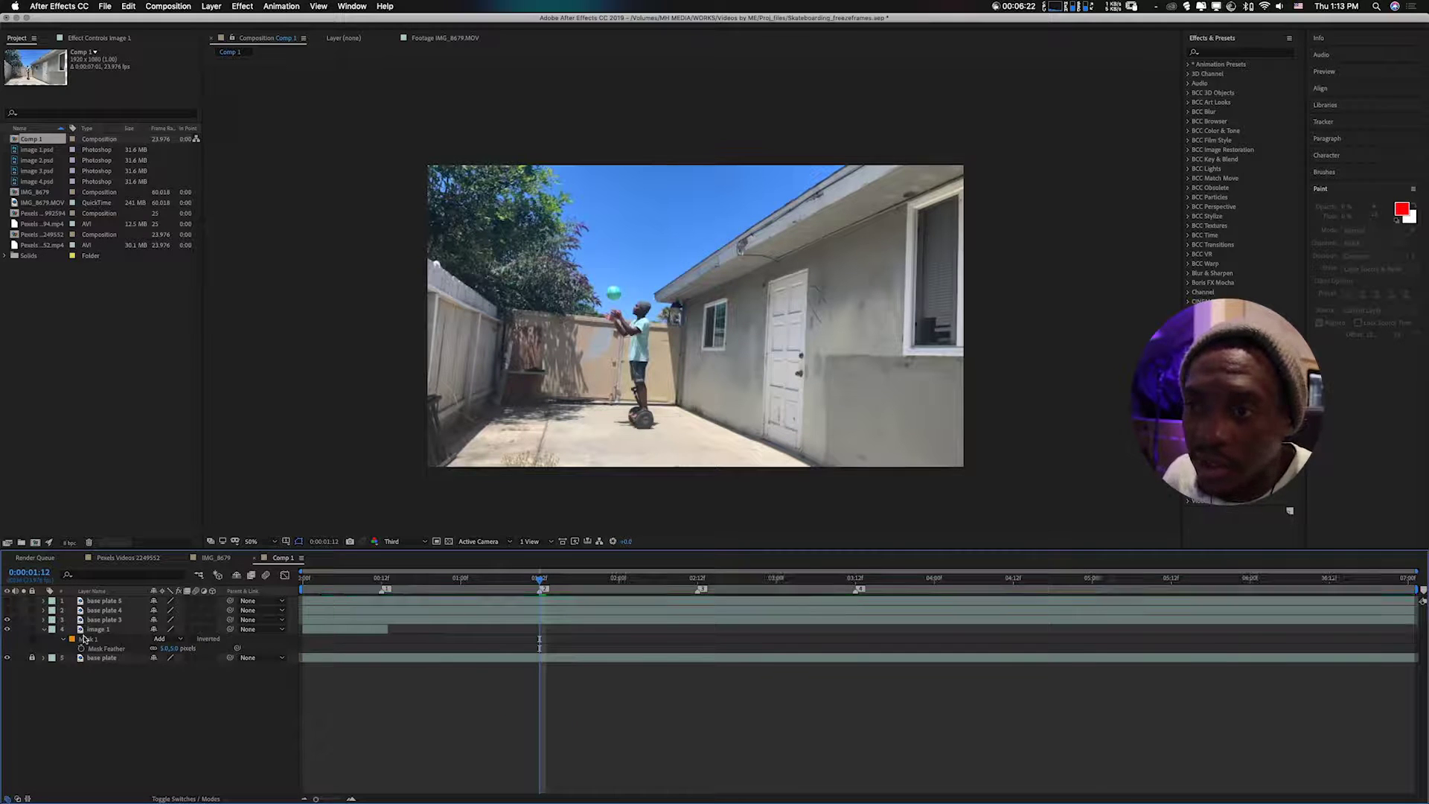
left_click(112, 620)
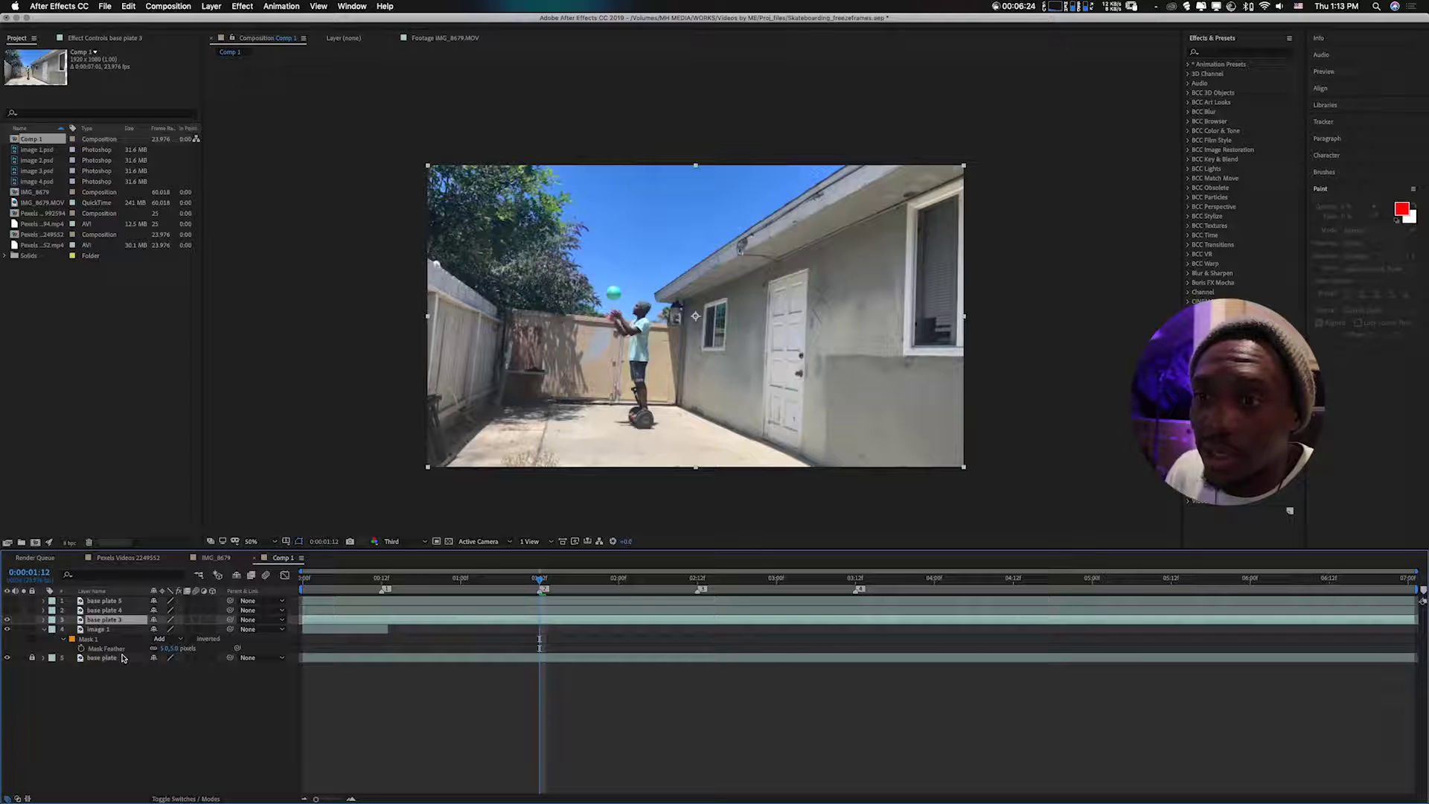
key("Return")
type("ima")
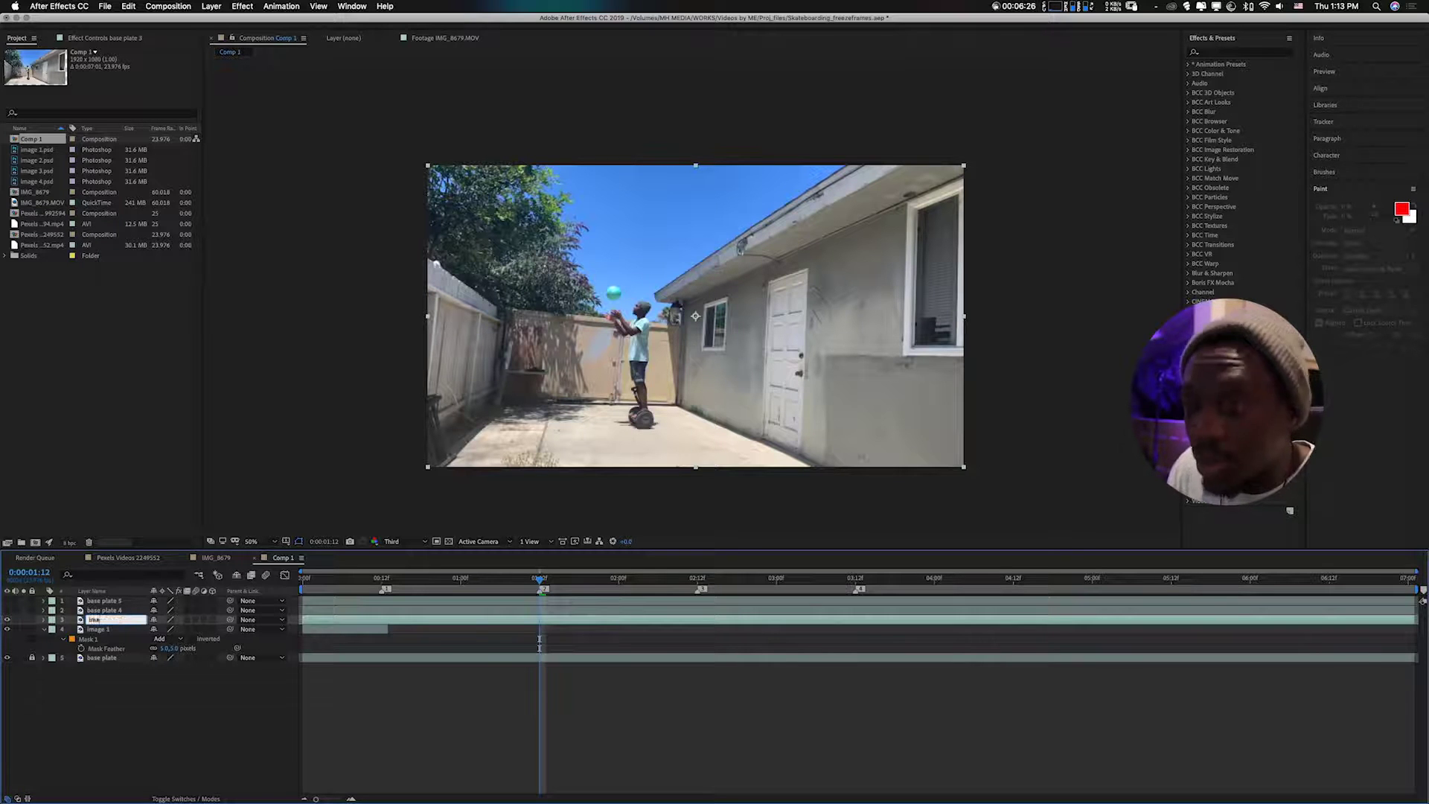
type("ge 2")
key("Return")
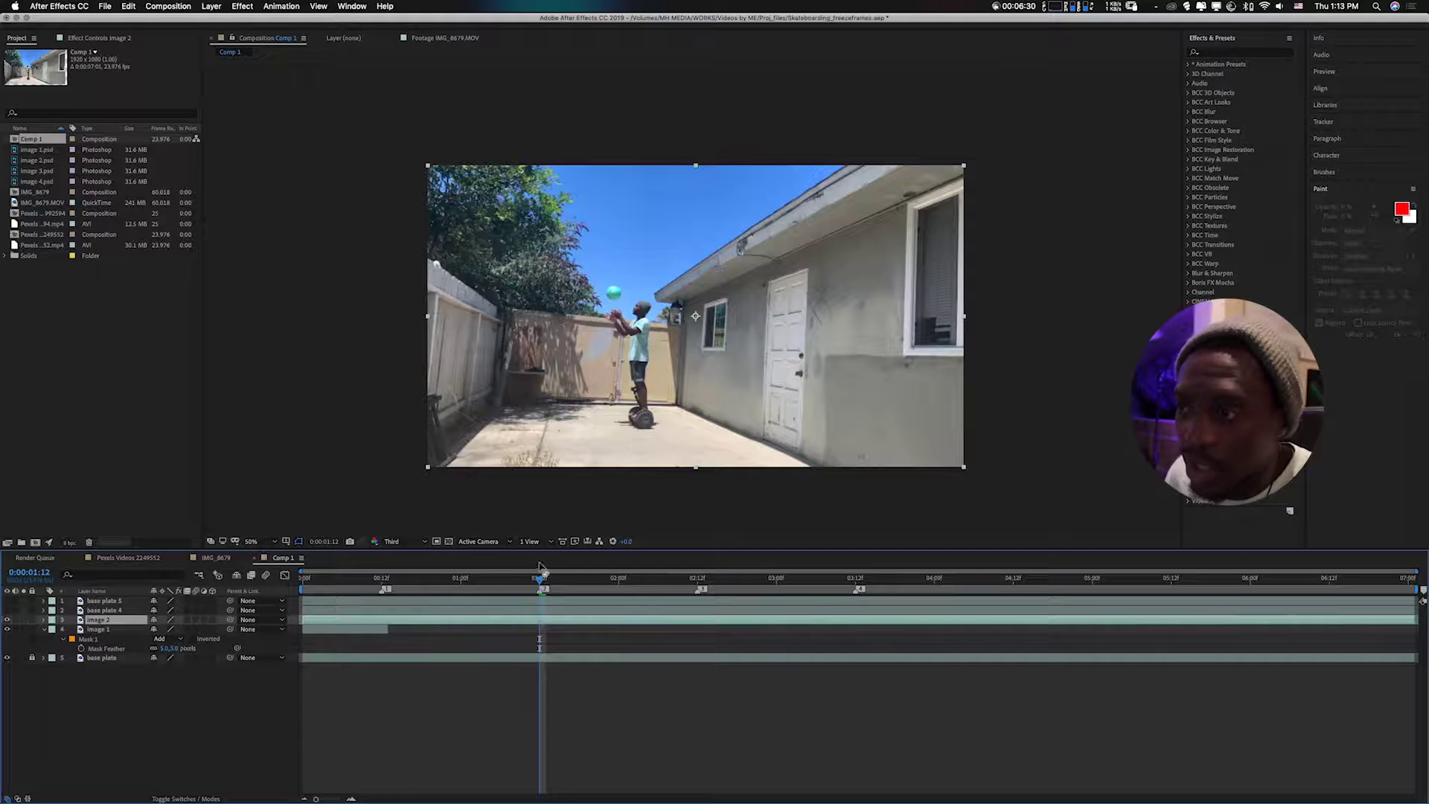
Step: Freeze image 2 on the 0:00:01:12 frame with Time > Freeze Frame
right_click(524, 628)
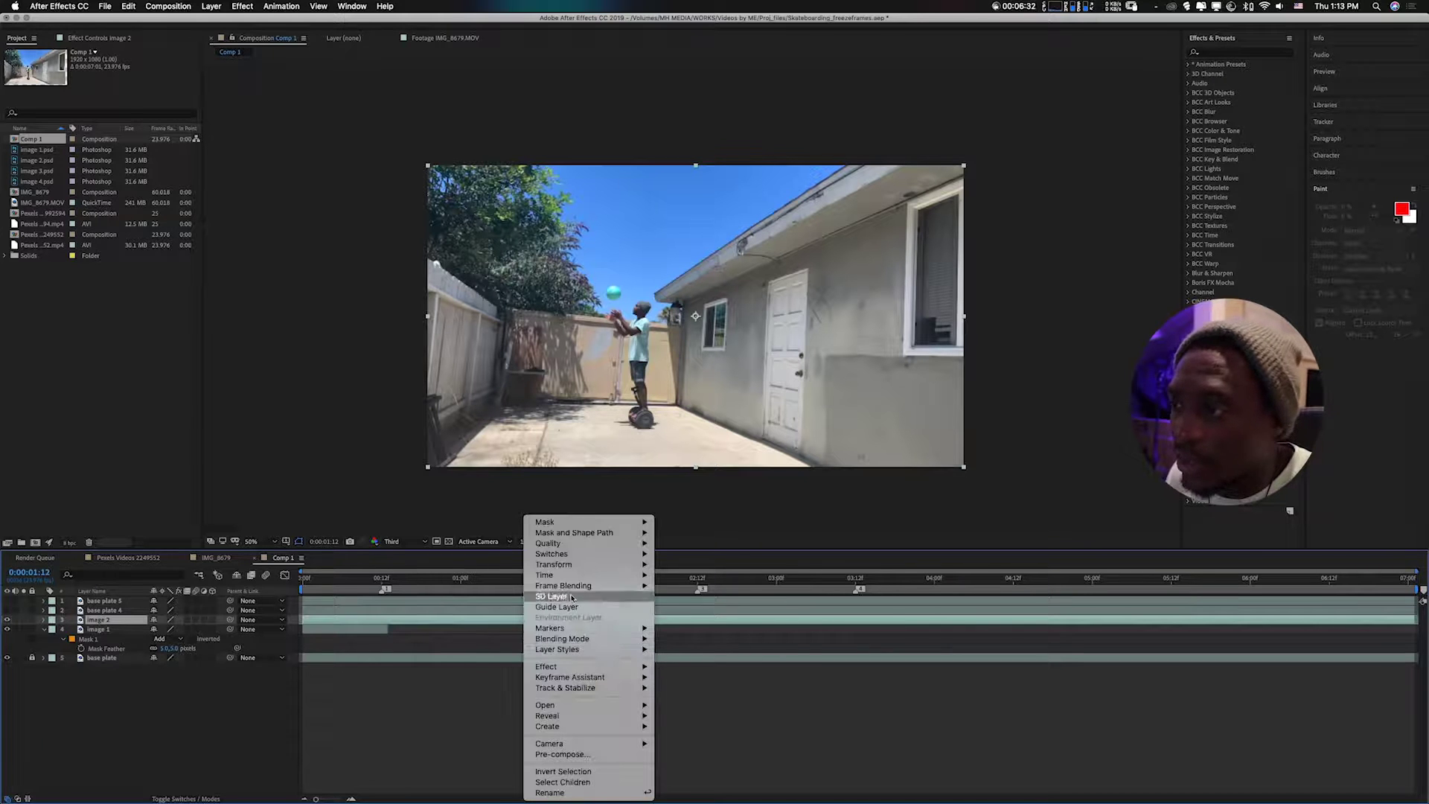
mouse_move(580, 576)
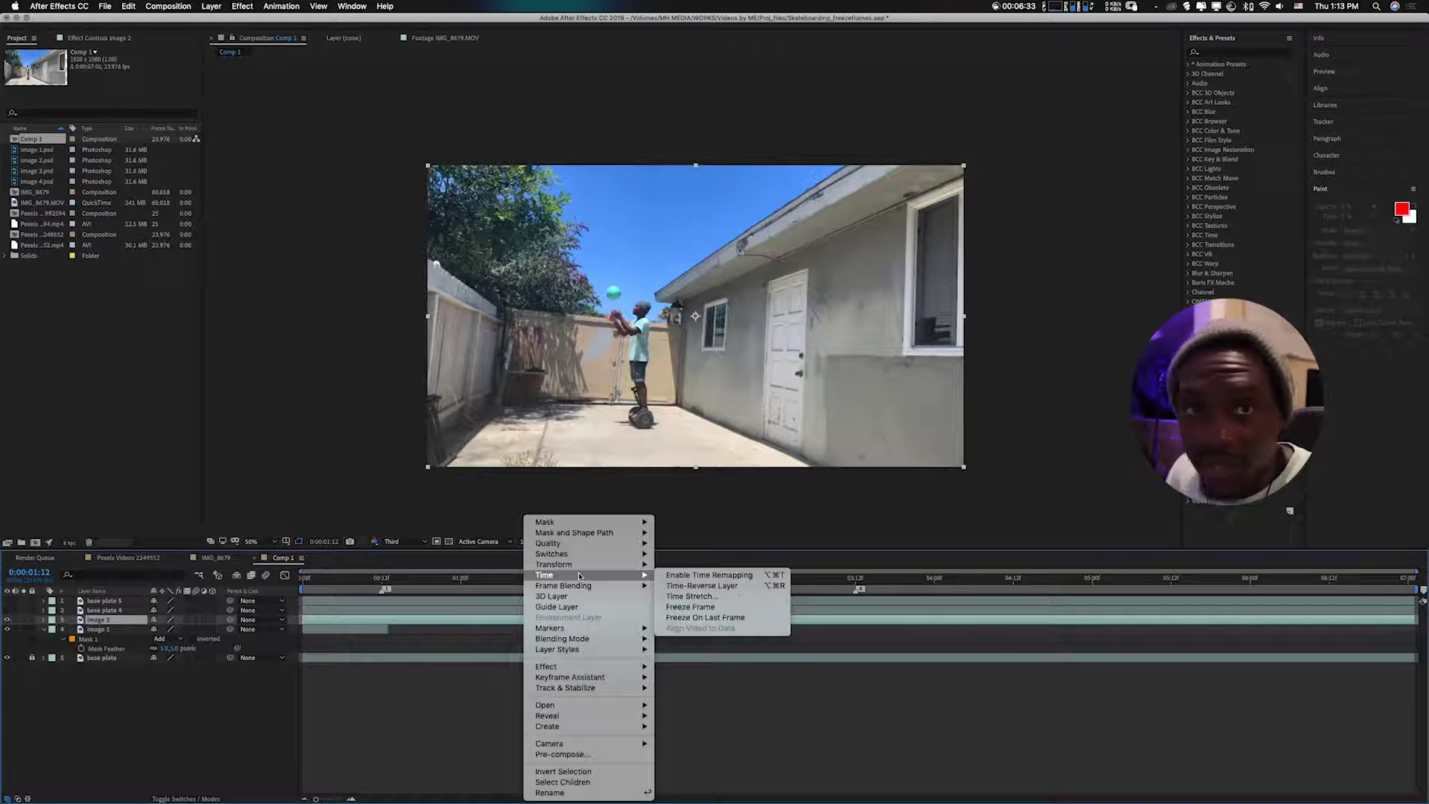
left_click(680, 609)
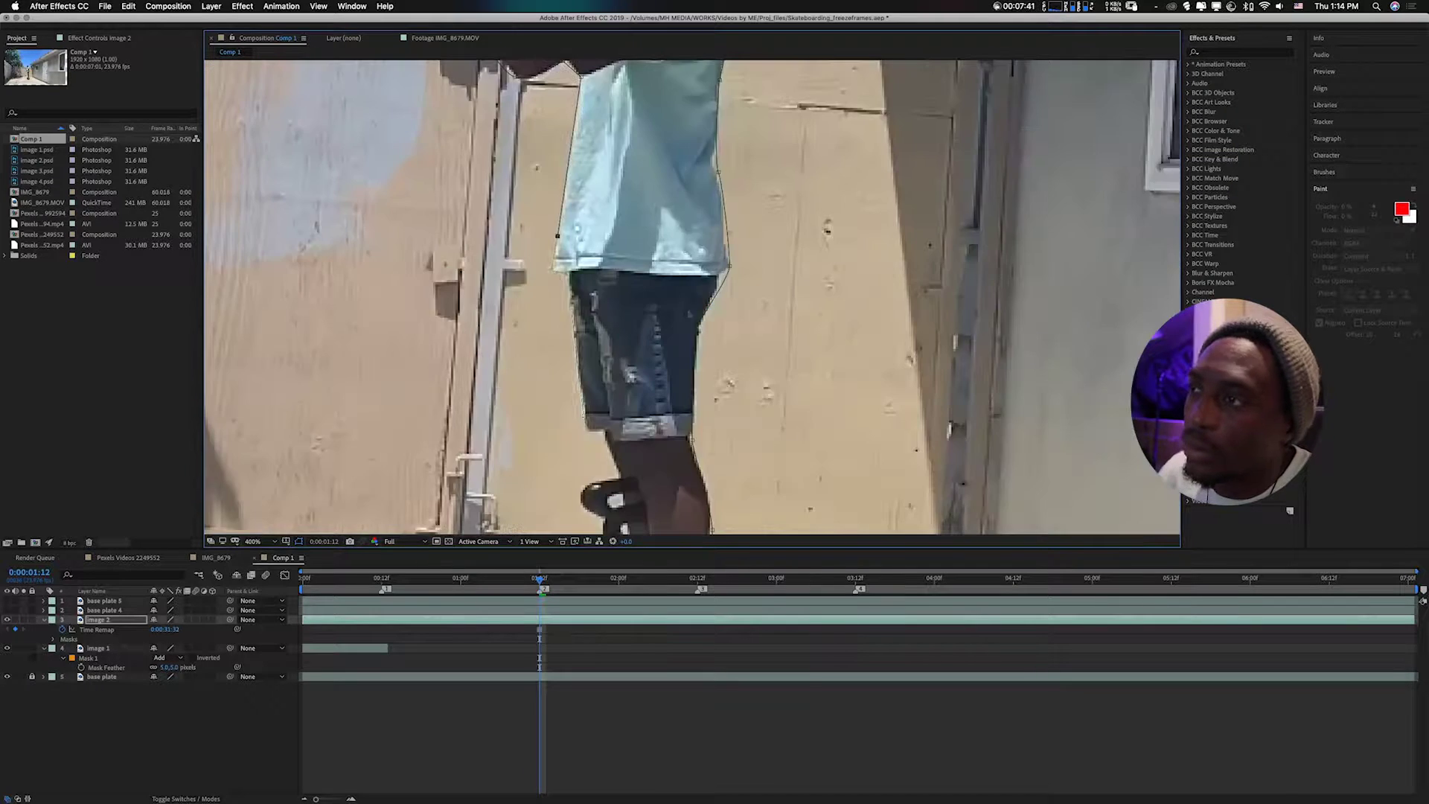
Step: Zoom the viewer in and trace a Pen mask around the rider's hands, head and torso on image 2
scroll(642, 456, "down", 5)
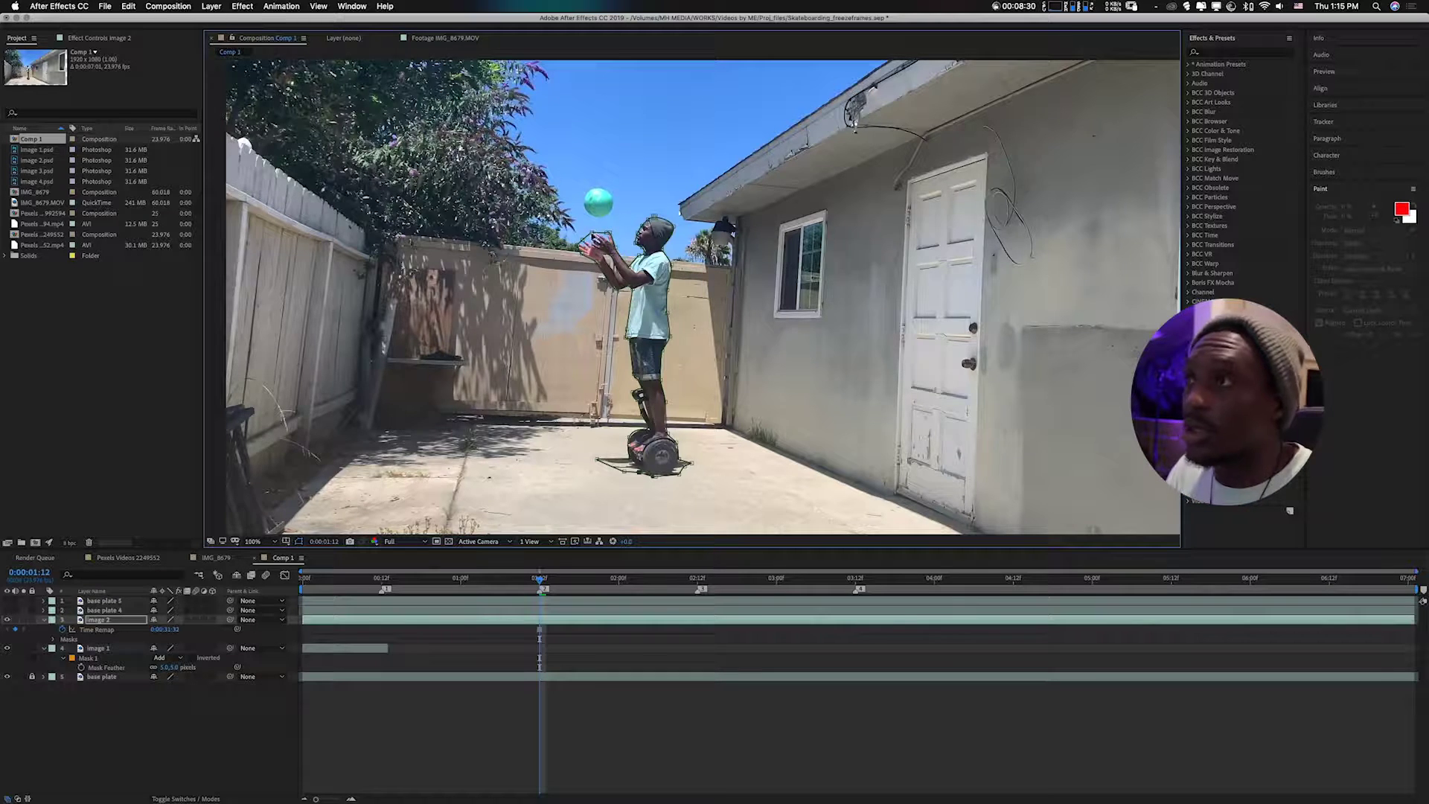
scroll(694, 296, "up", 4)
Step: Pan the 400% view to the ball and draw a second Pen mask encircling it on image 2
left_click_drag(374, 121, 607, 388)
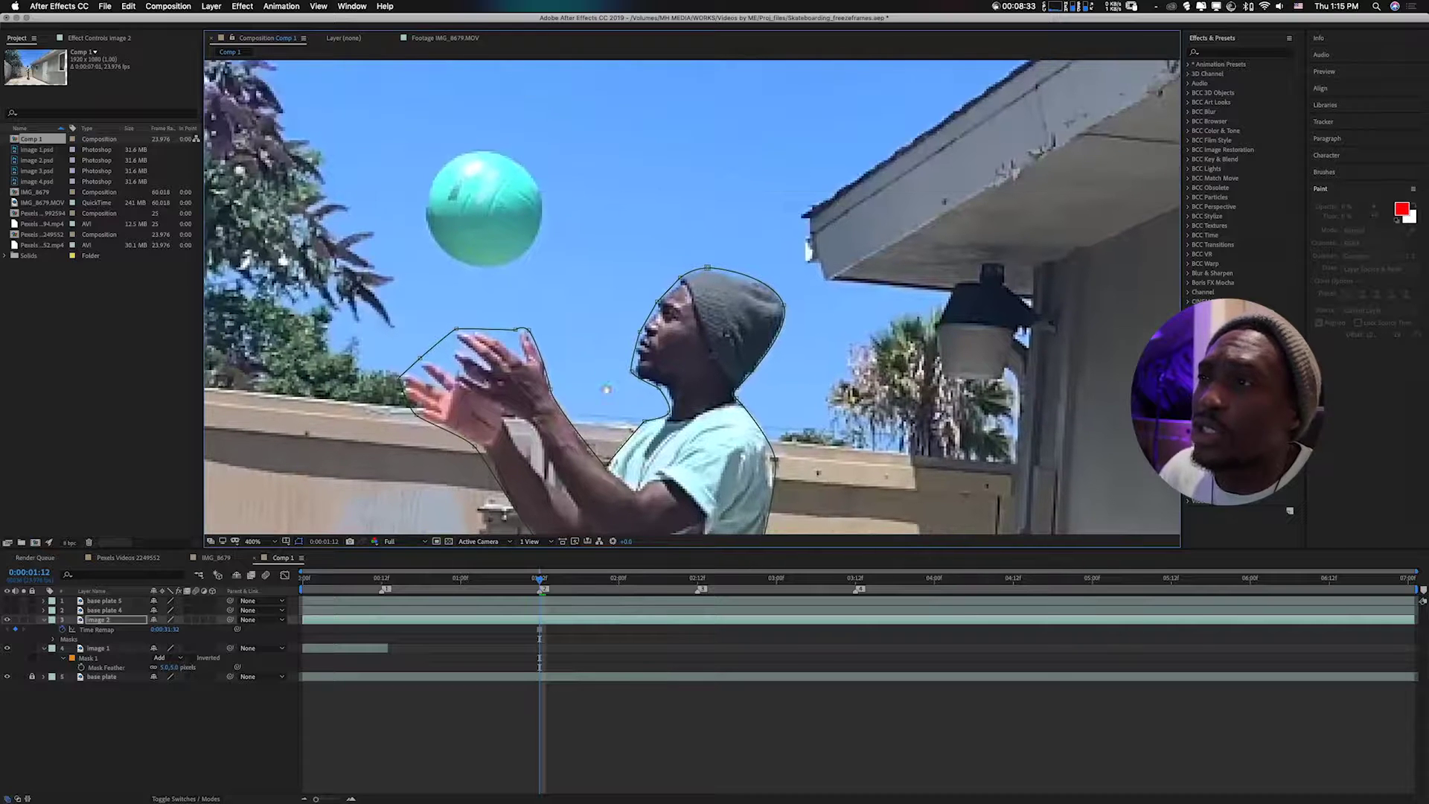
left_click(476, 270)
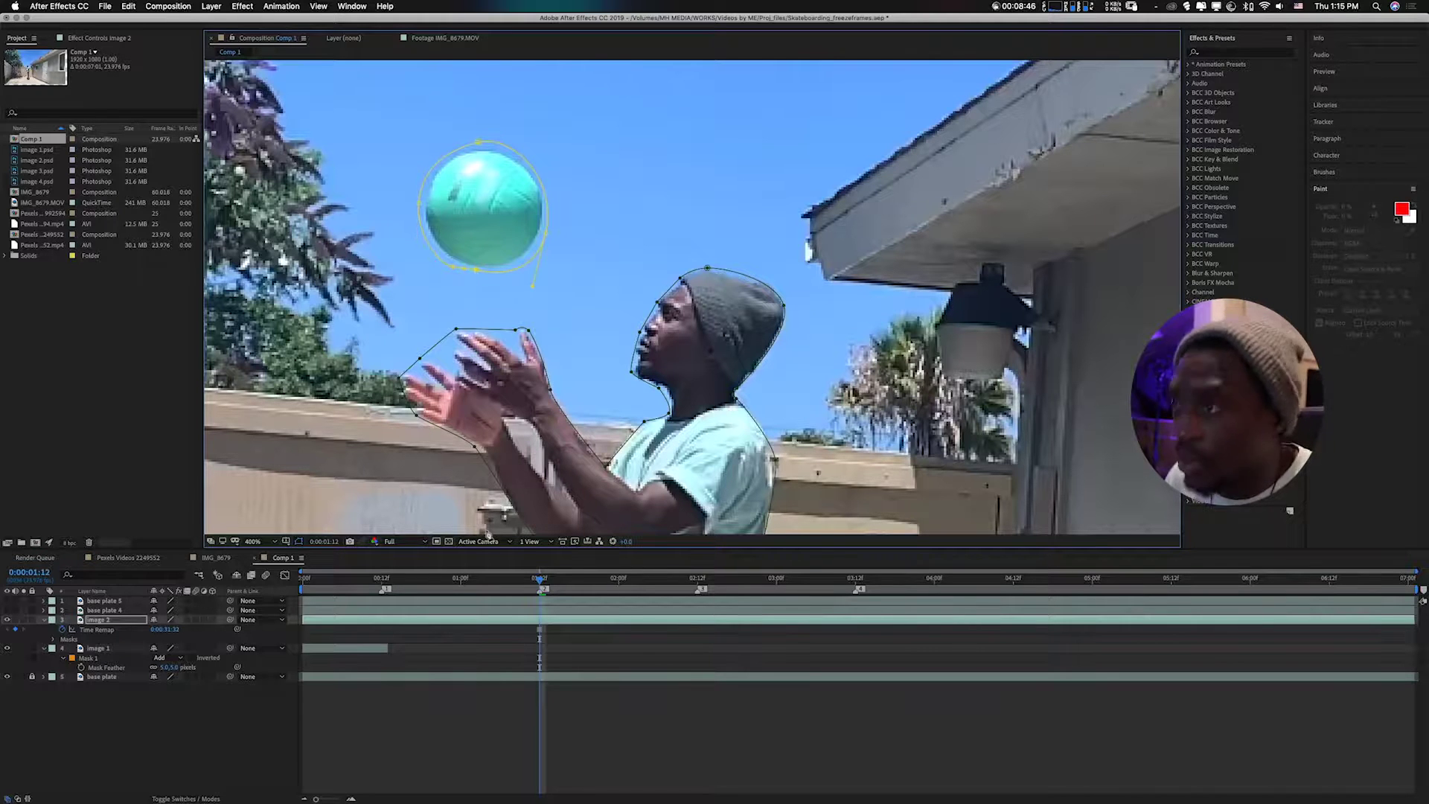
left_click(97, 621)
Step: Reveal image 2's two masks and enter a Mask Feather of 5 for Mask 1
key("m")
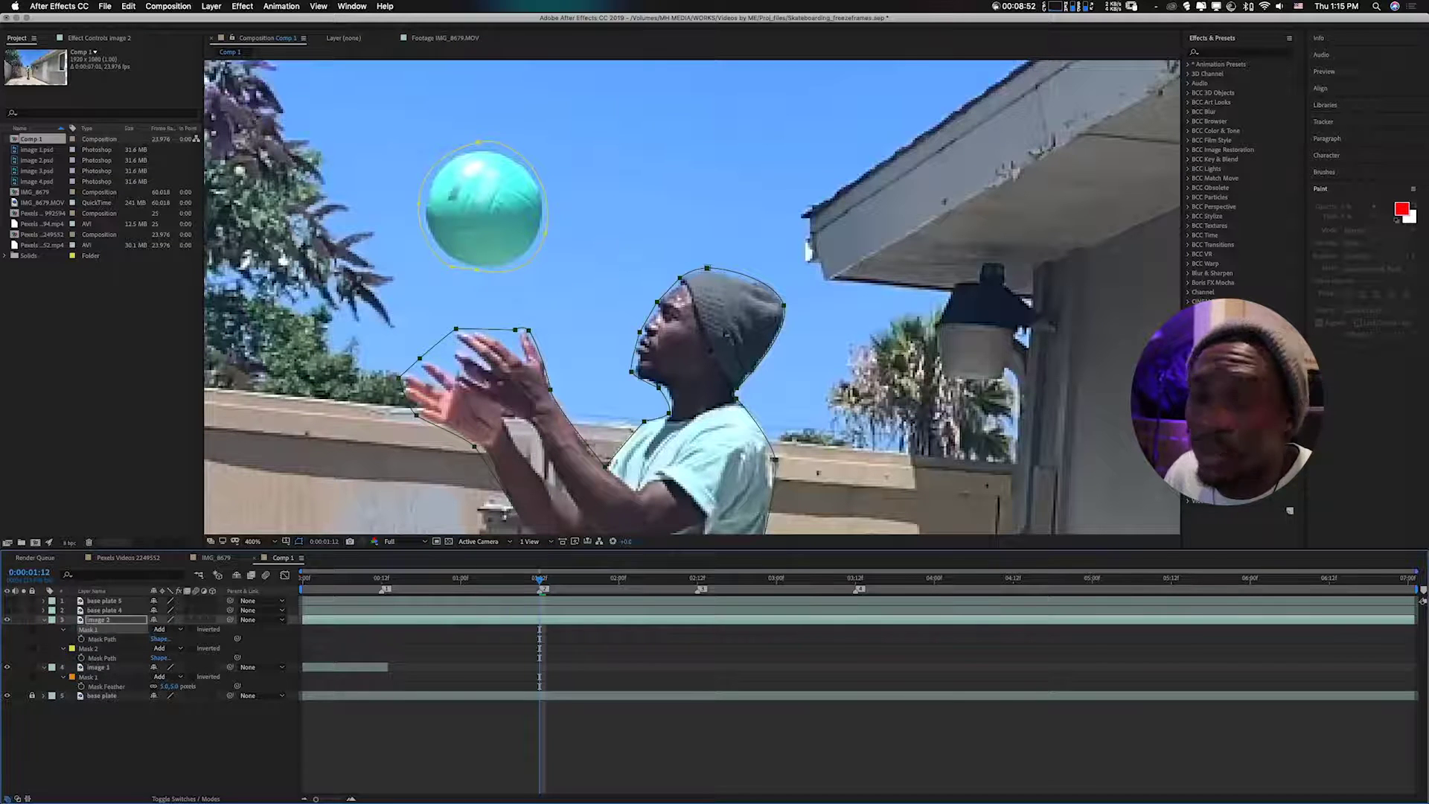
left_click(95, 649)
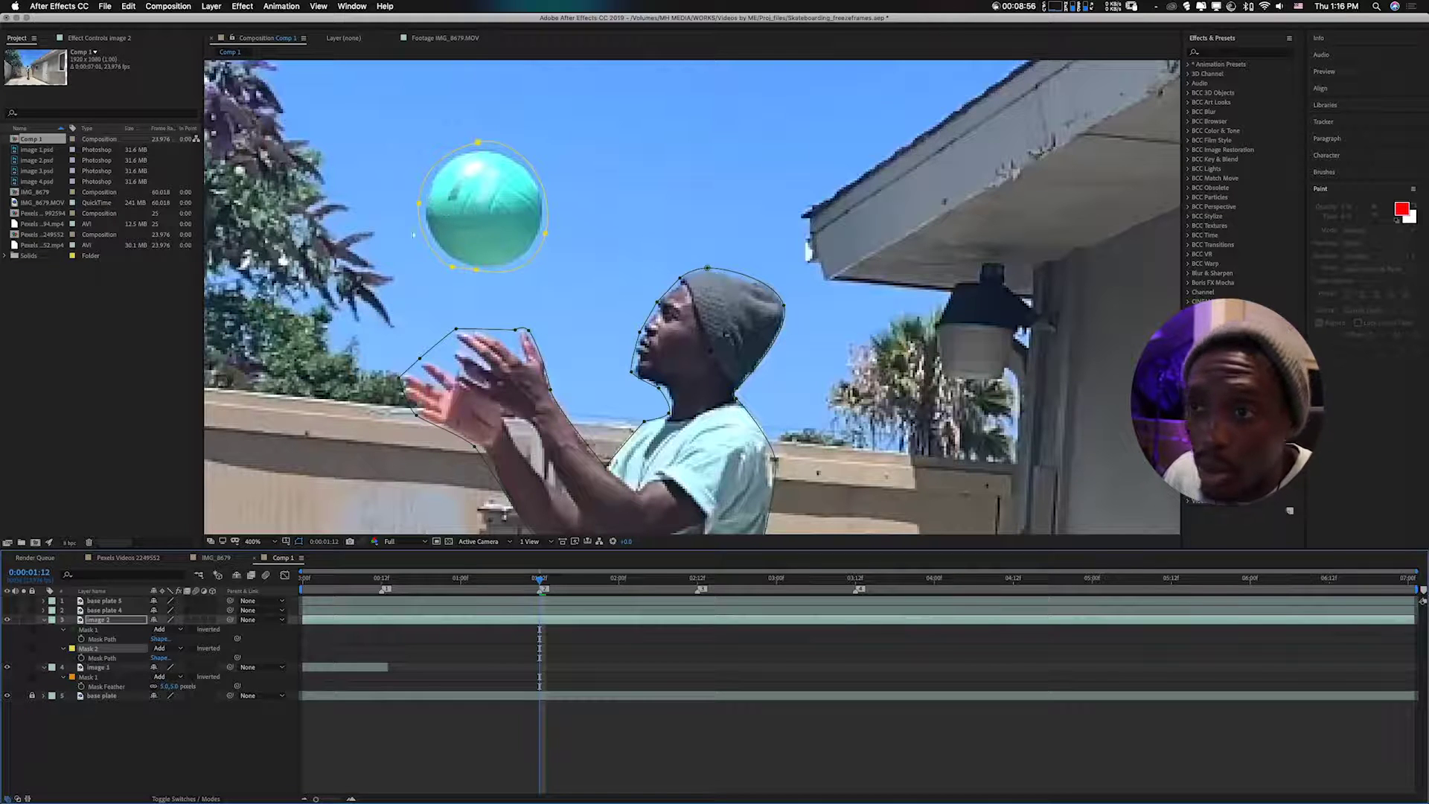
left_click(107, 621)
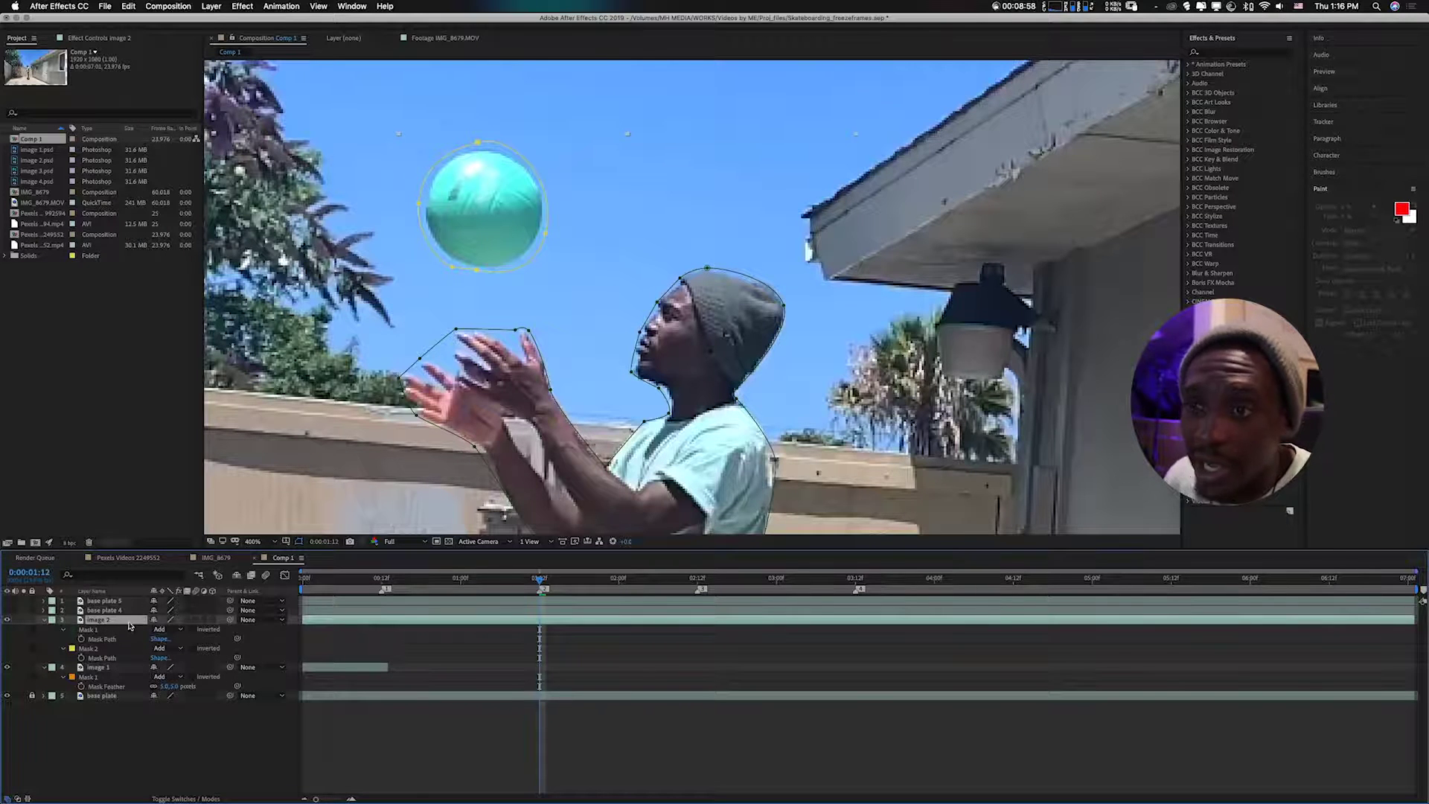
key("f")
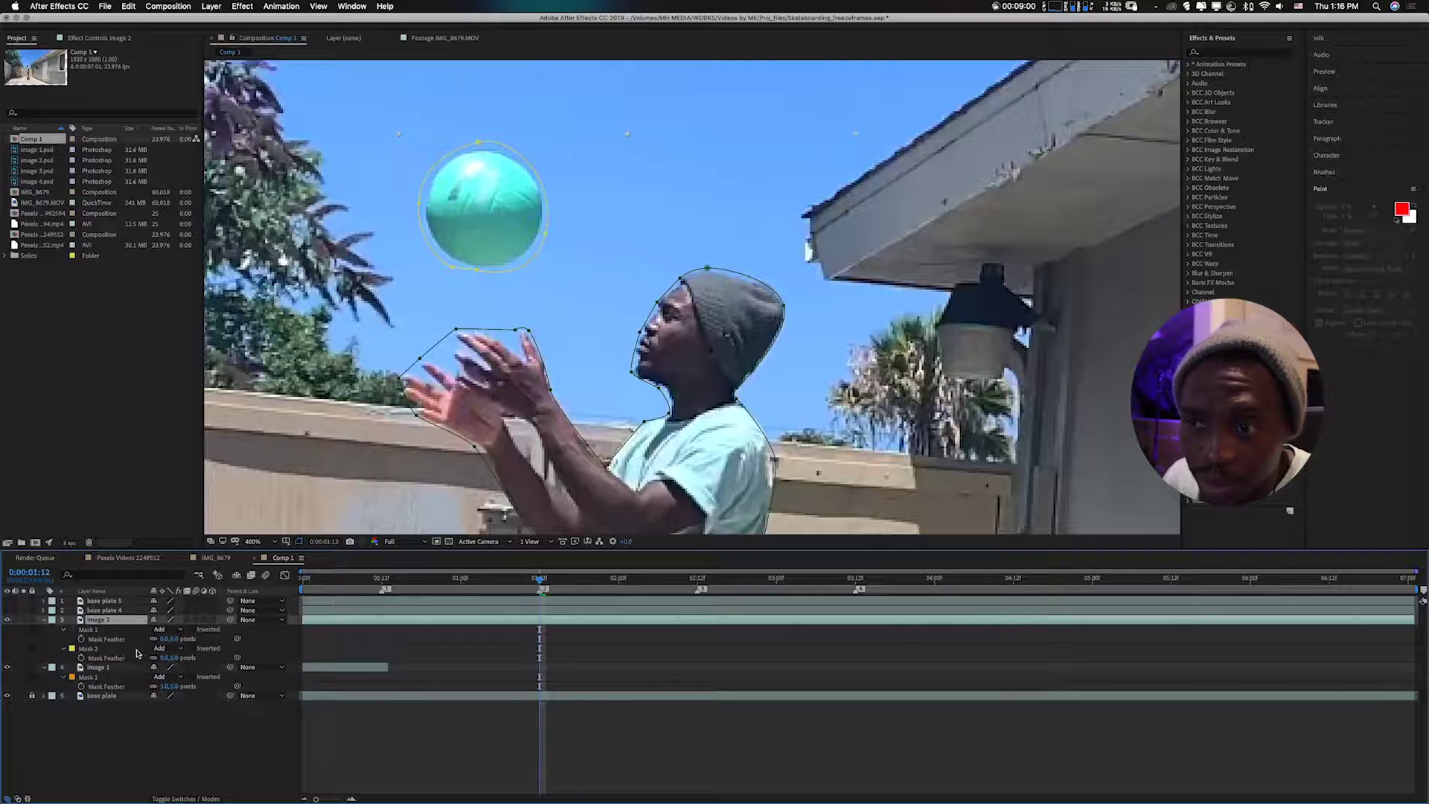
left_click(174, 638)
type("5")
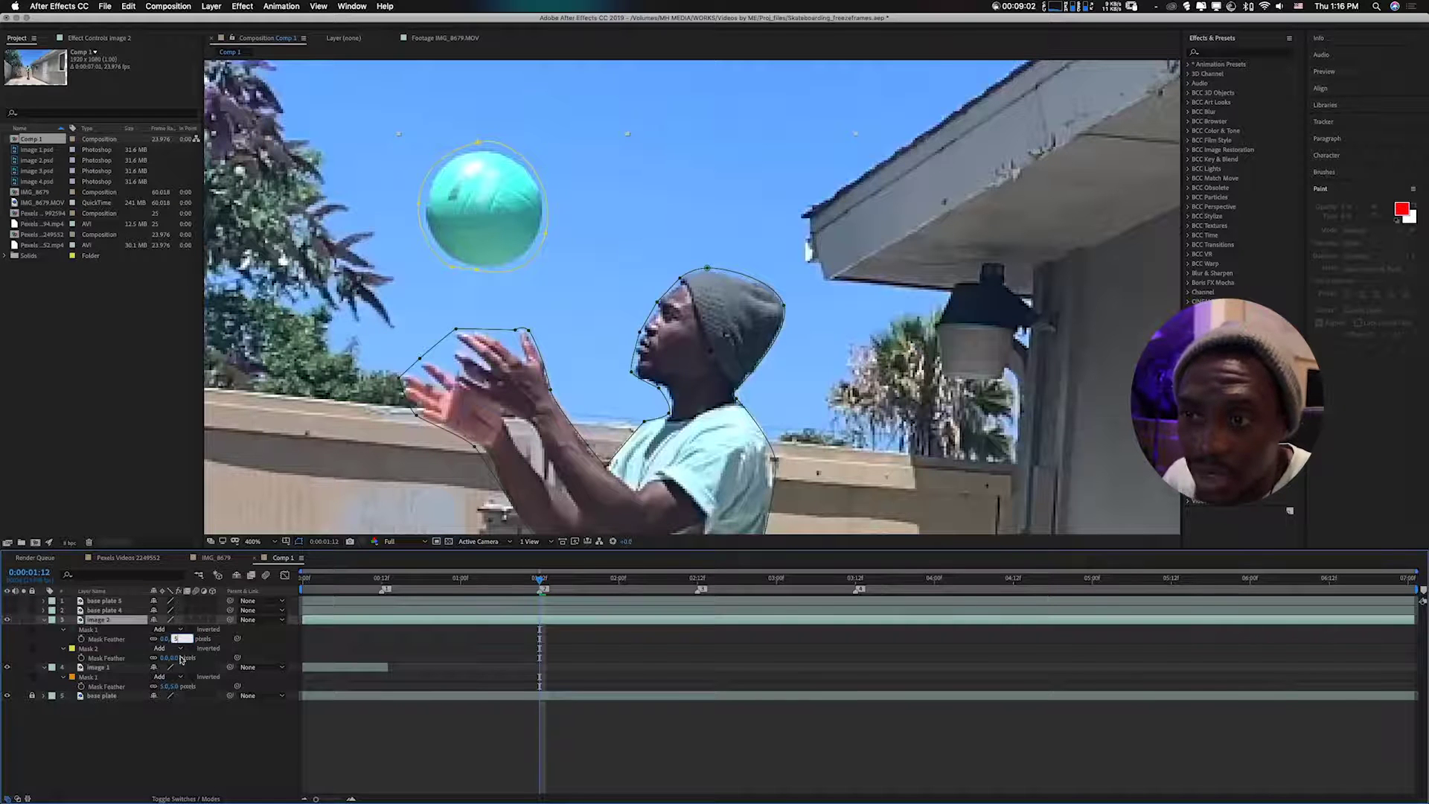
Step: Give Mask 2 on image 2 a 5-pixel feather as well
left_click(174, 658)
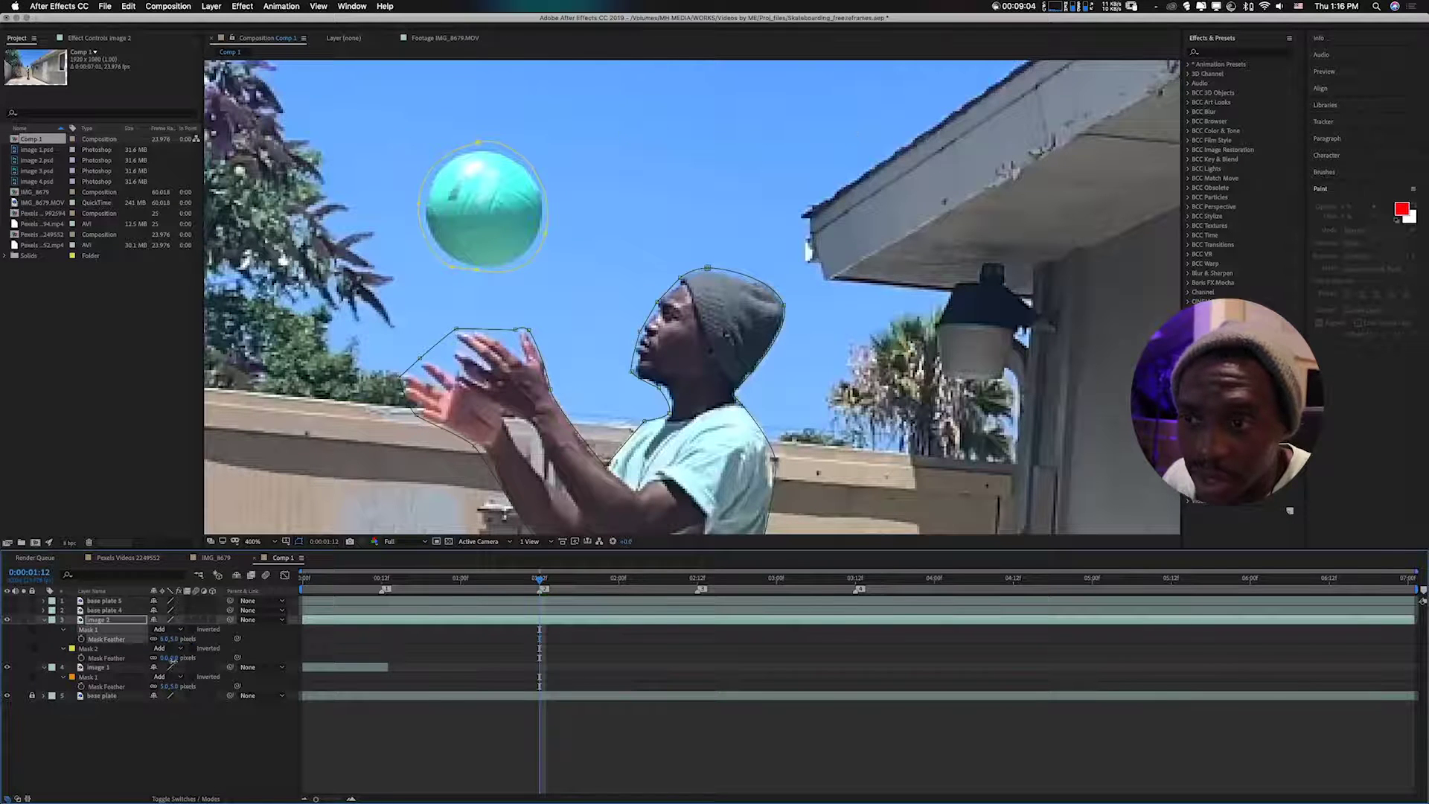
type("5")
left_click(165, 714)
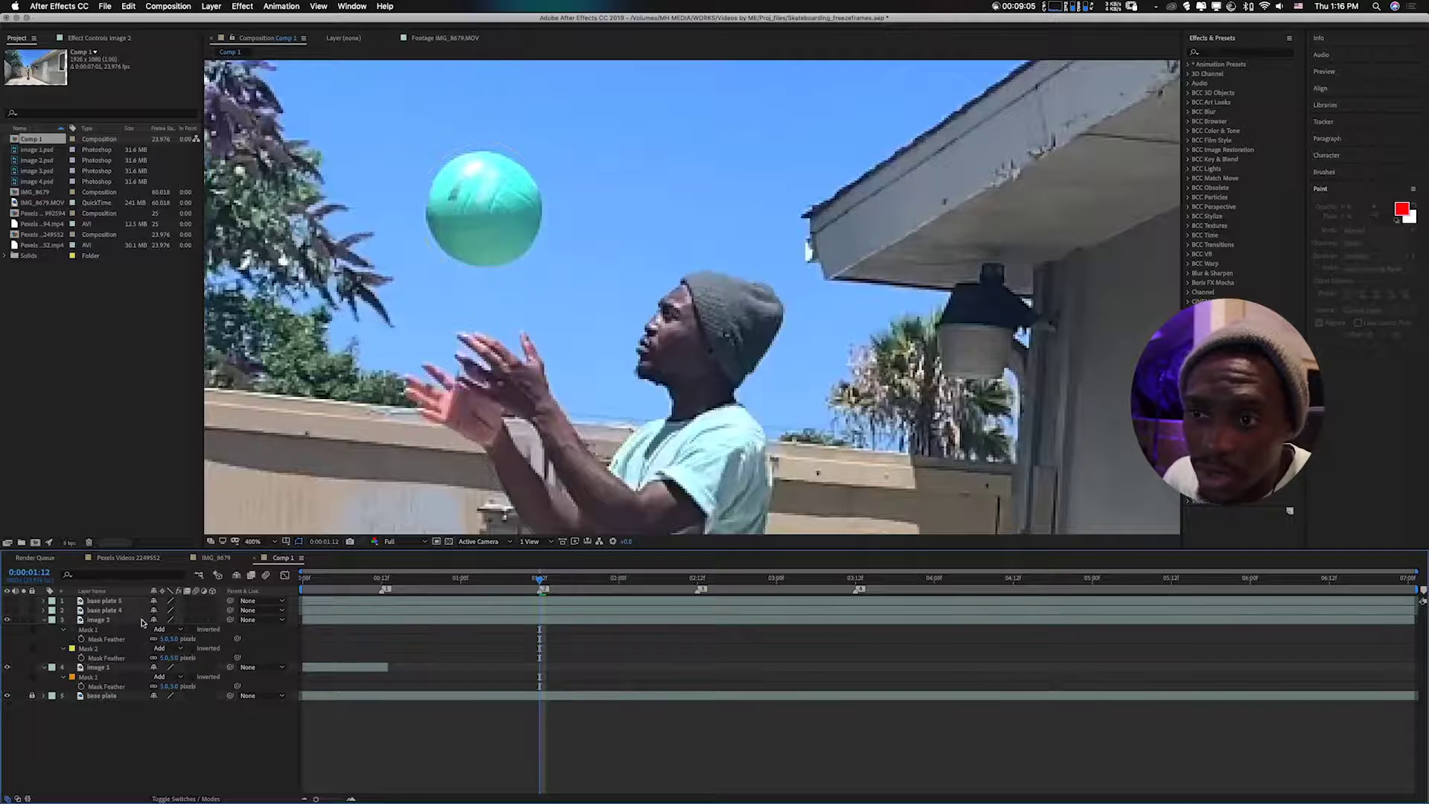
Step: Freeze image 2 at 0:00:01:12 with Time > Freeze Frame and trim its out point there
left_click(113, 624)
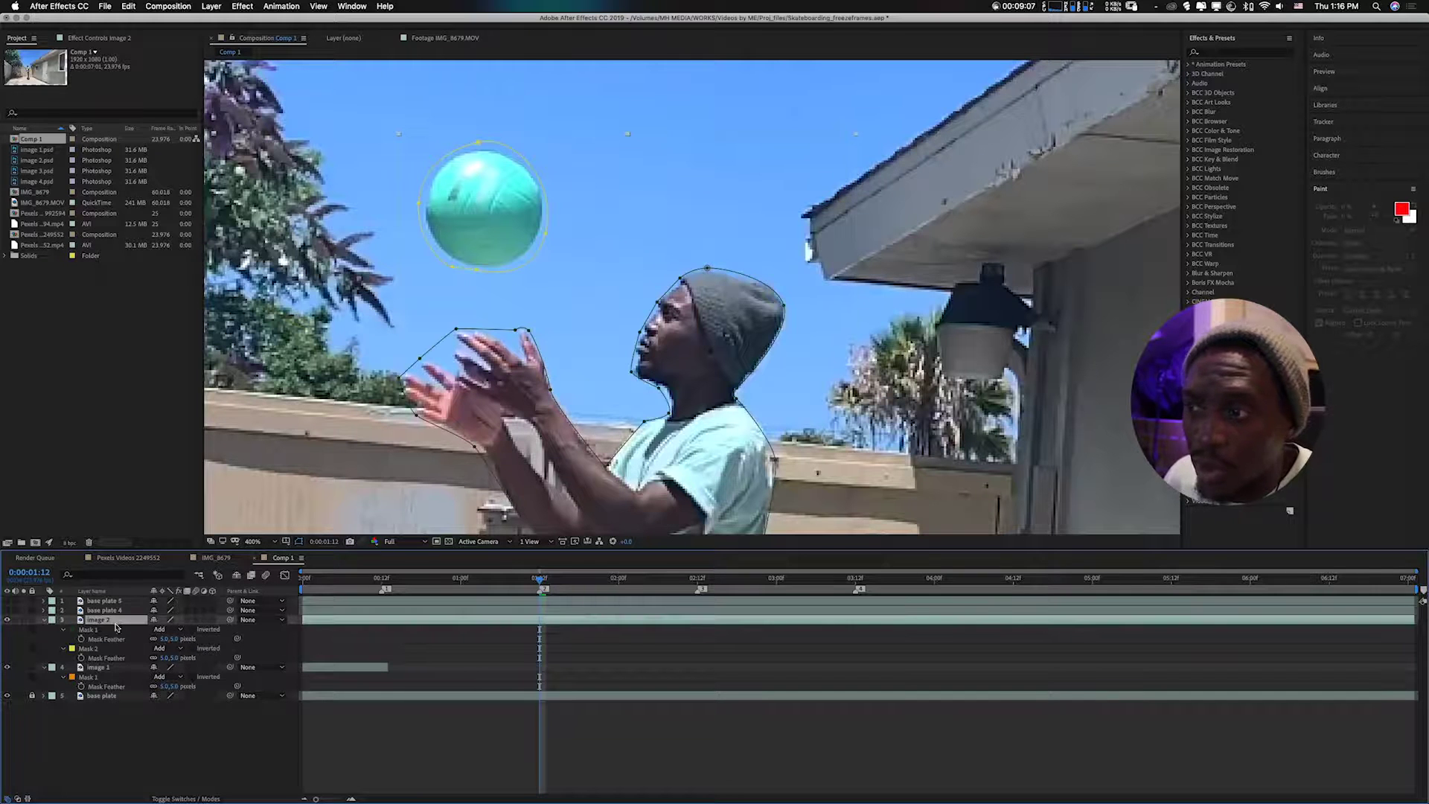
right_click(527, 628)
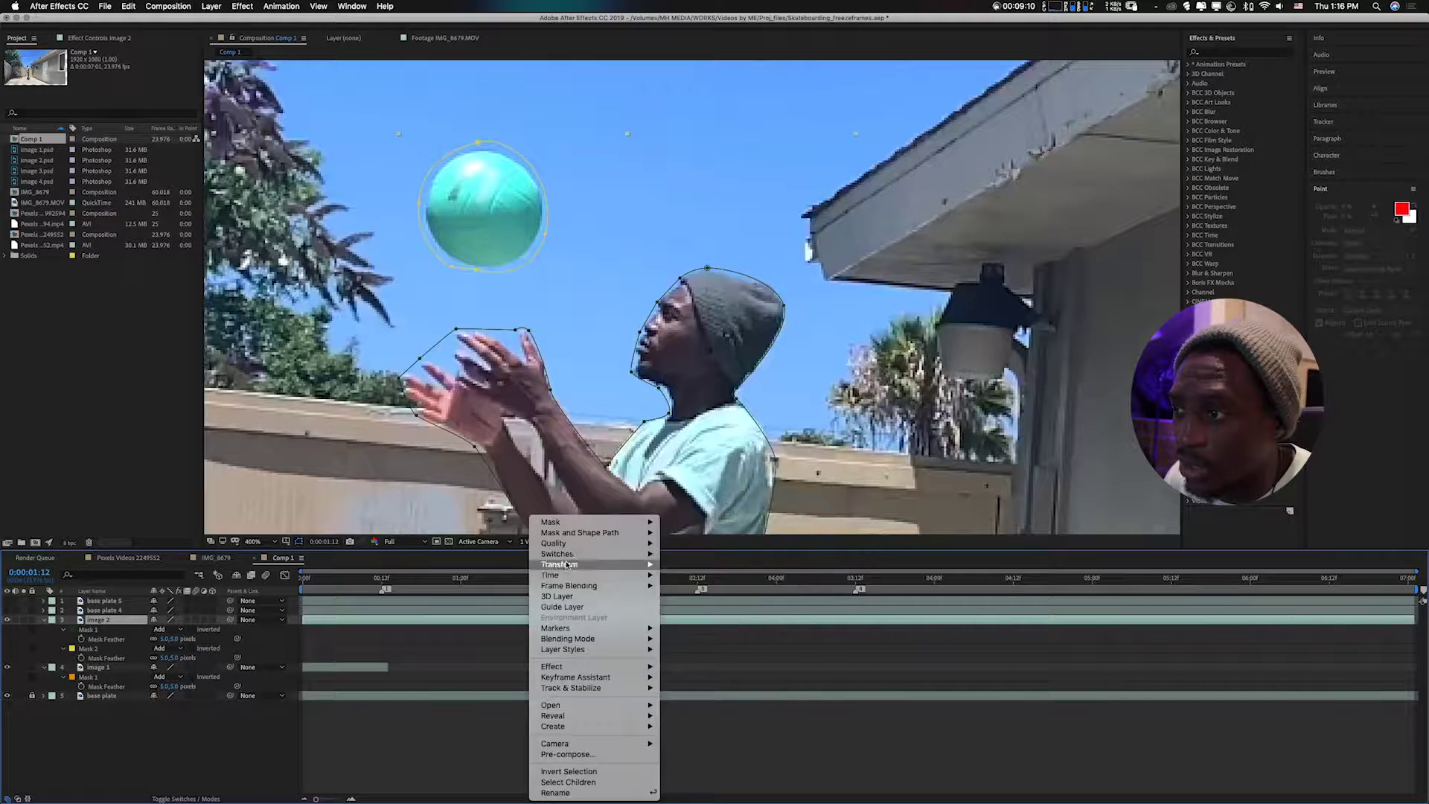
mouse_move(565, 574)
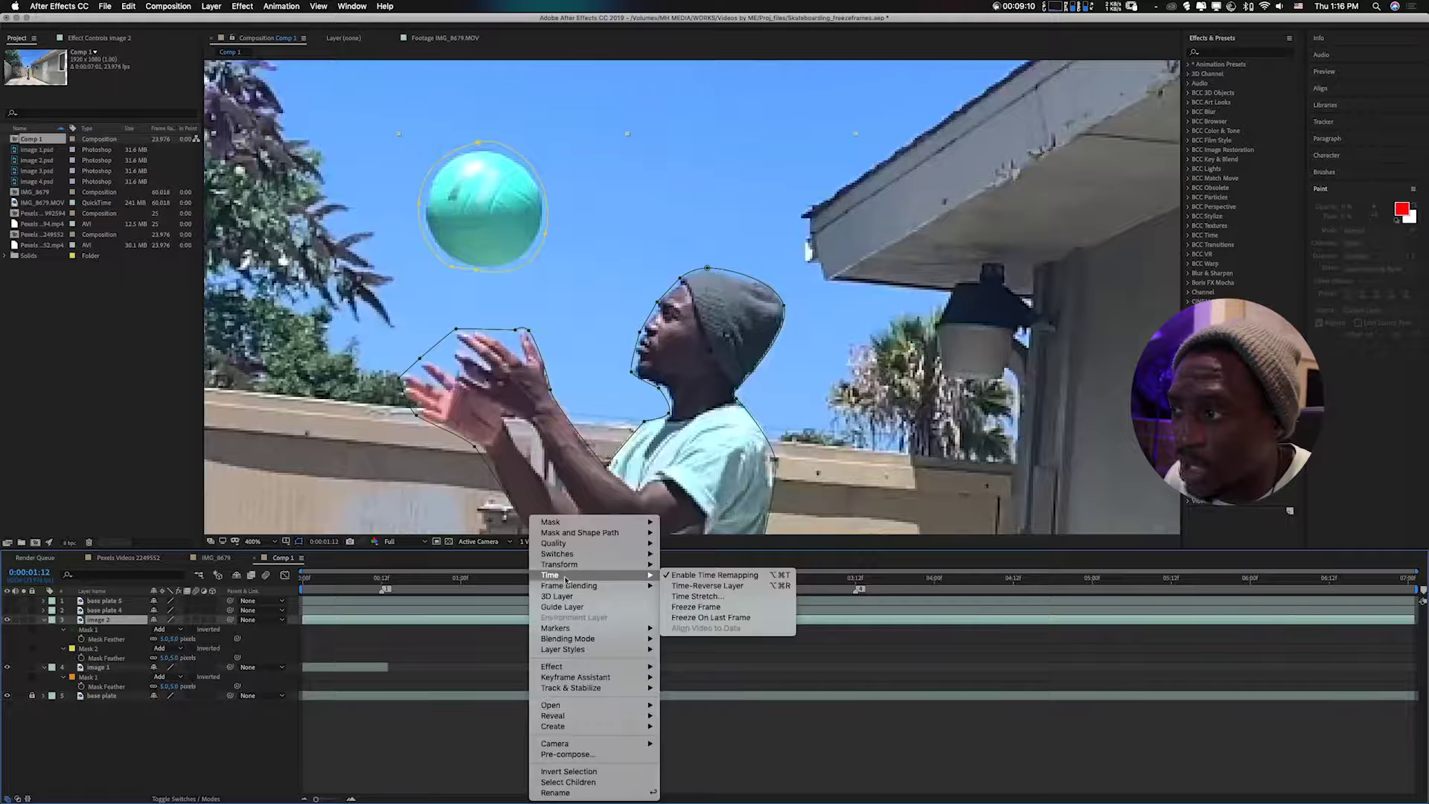
left_click(687, 611)
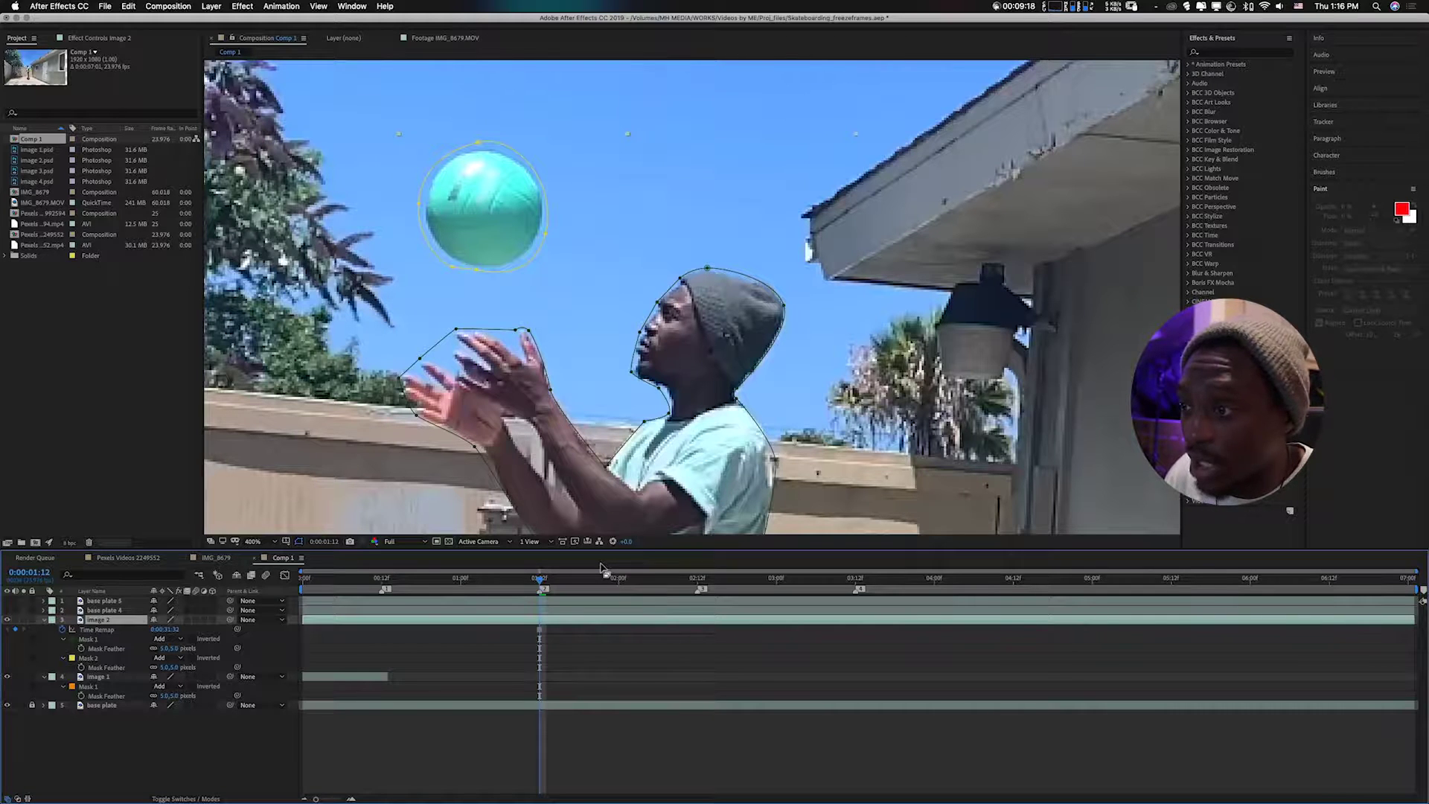
key("alt+bracketright")
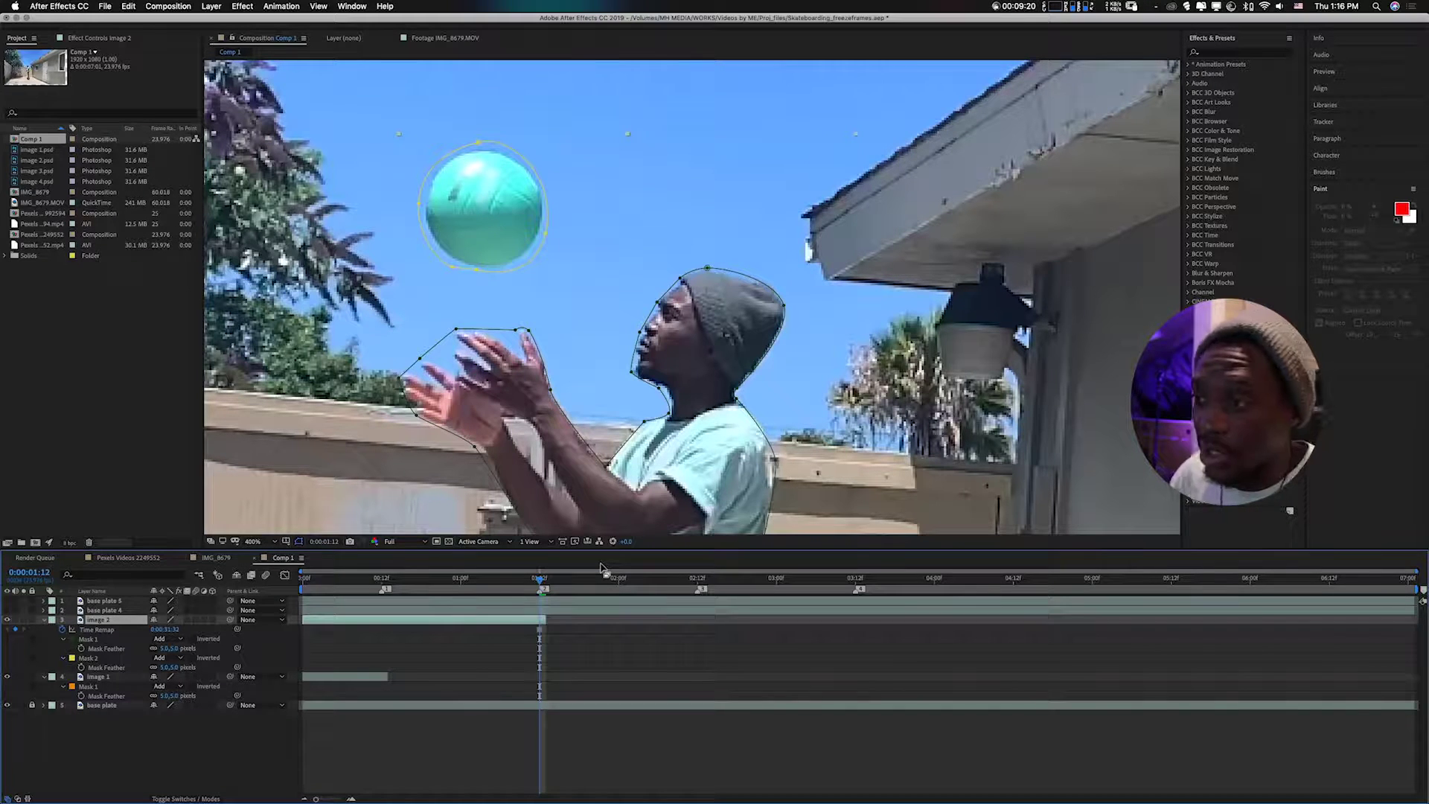
key("comma")
key("comma")
key("comma")
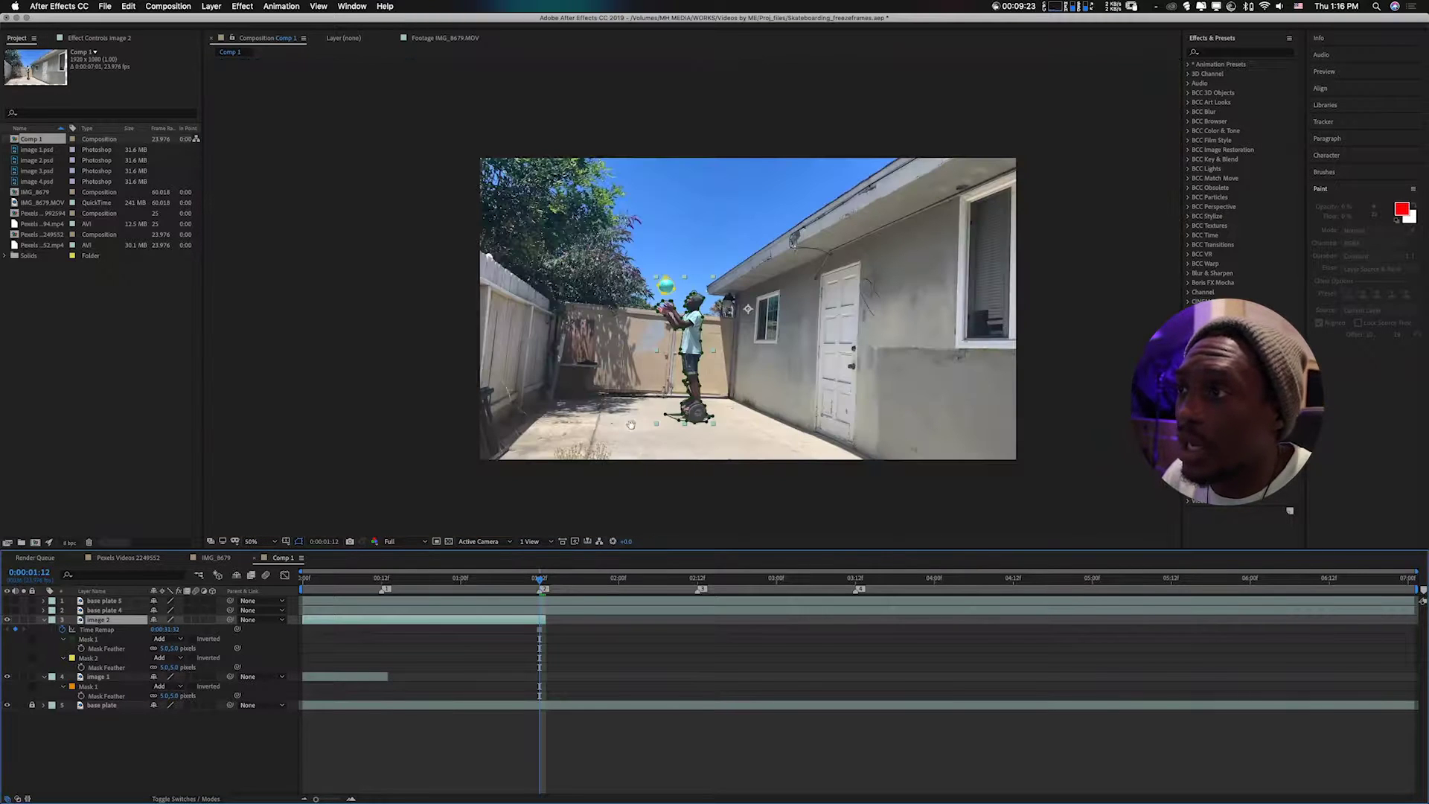
Step: Recentre the frame, return to the start, and set preview resolution to Third
left_click_drag(631, 424, 544, 404)
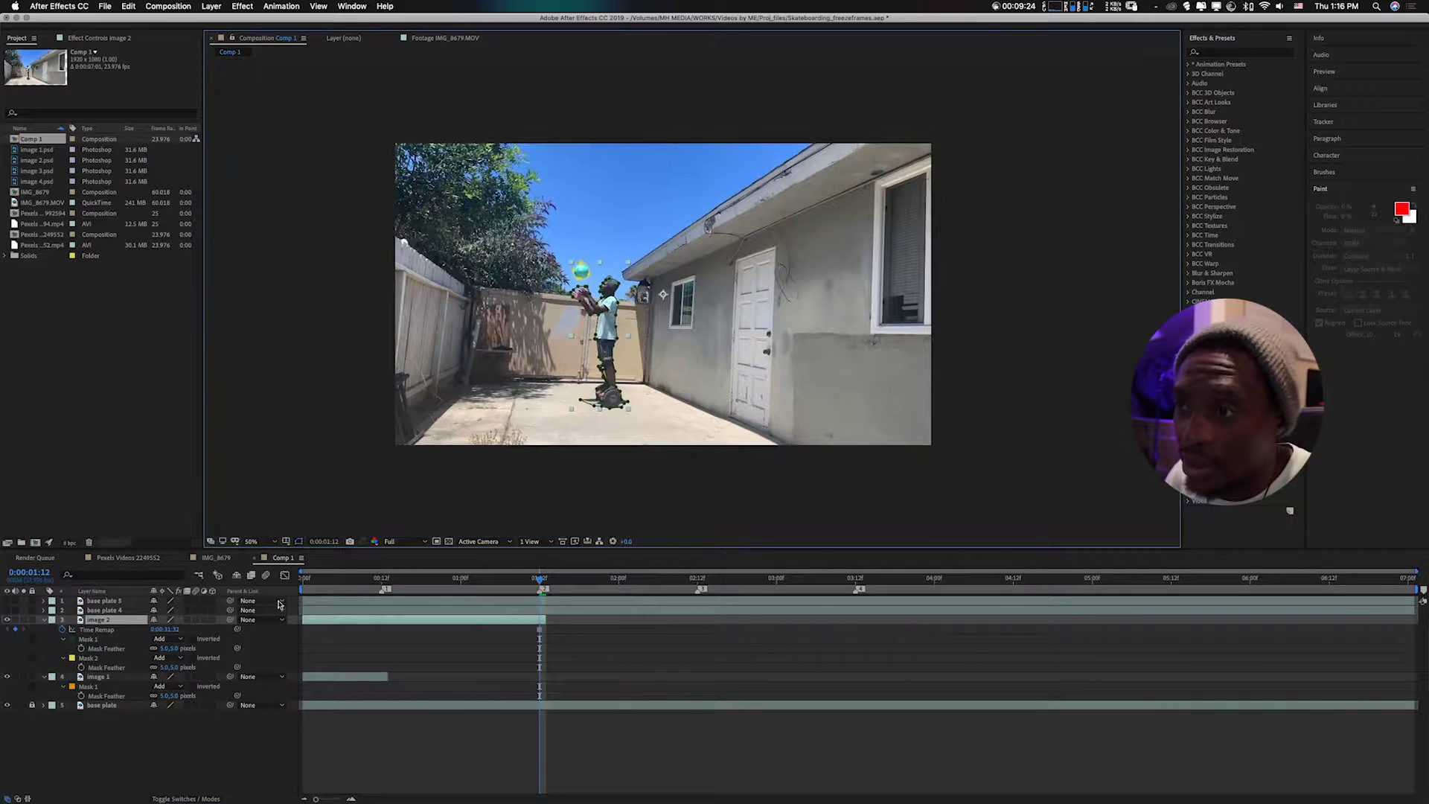
key("Home")
left_click(406, 541)
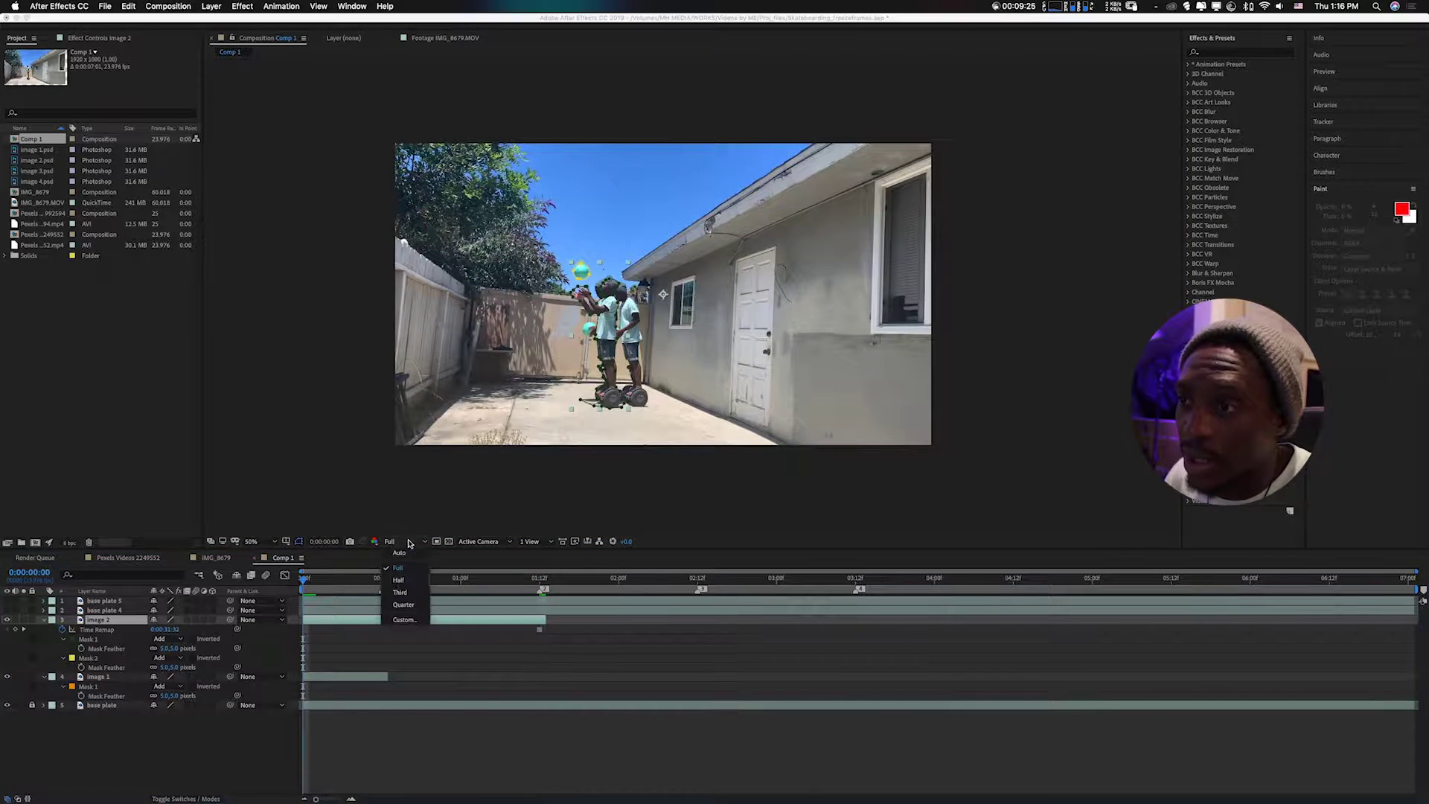
left_click(399, 588)
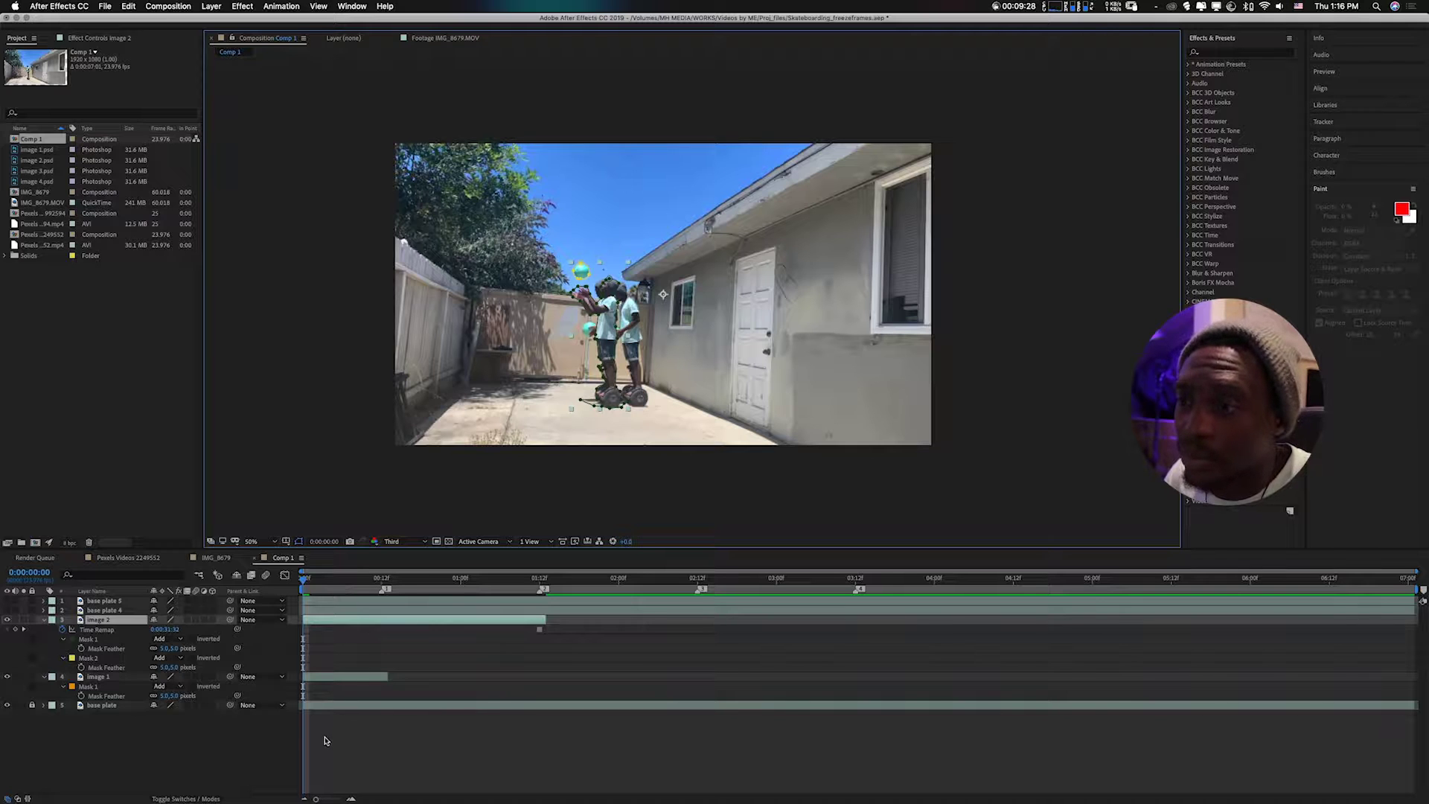
Step: Preview the composition with layers deselected, then jump to the third marker at 0:00:02:12
left_click(246, 741)
key("space")
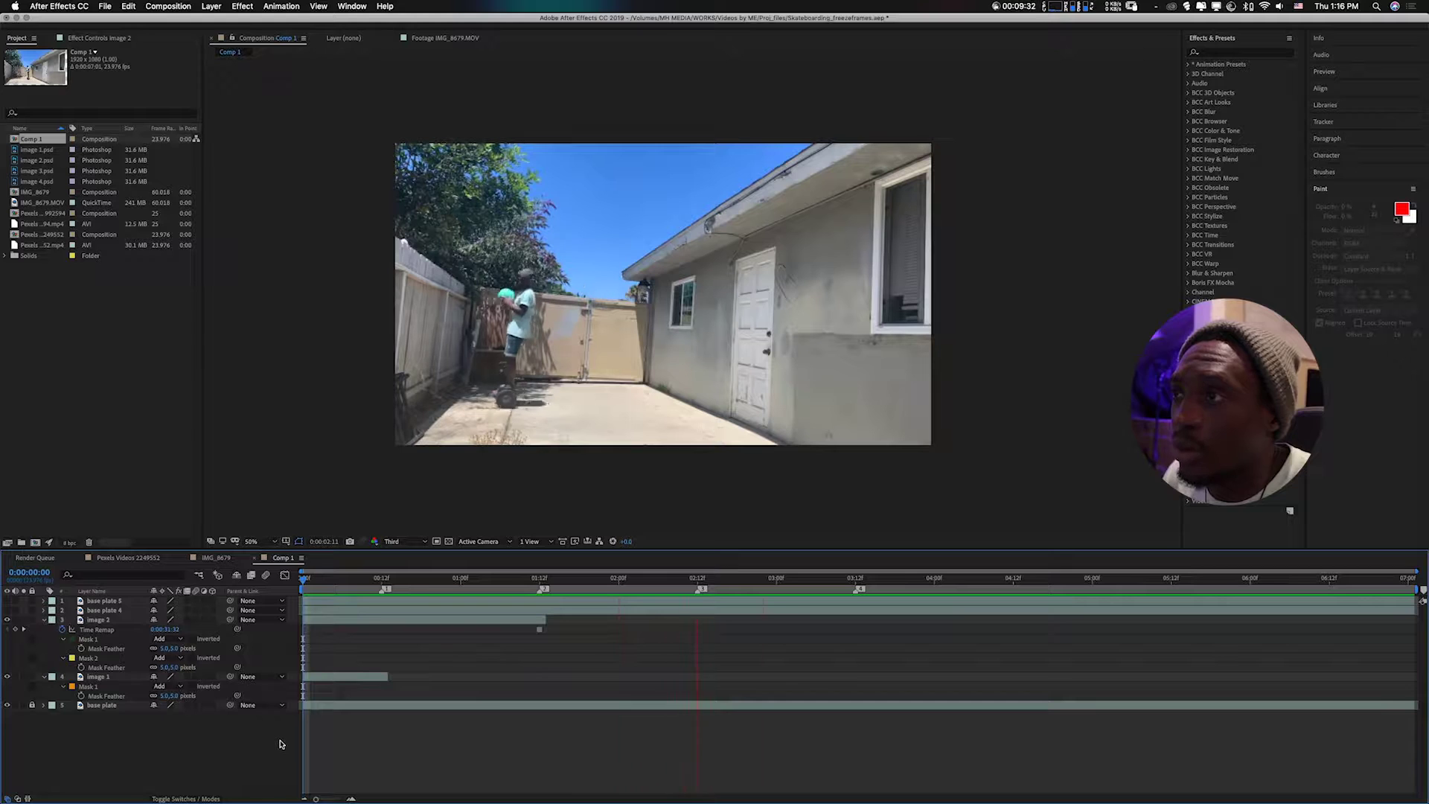
key("space")
key("space")
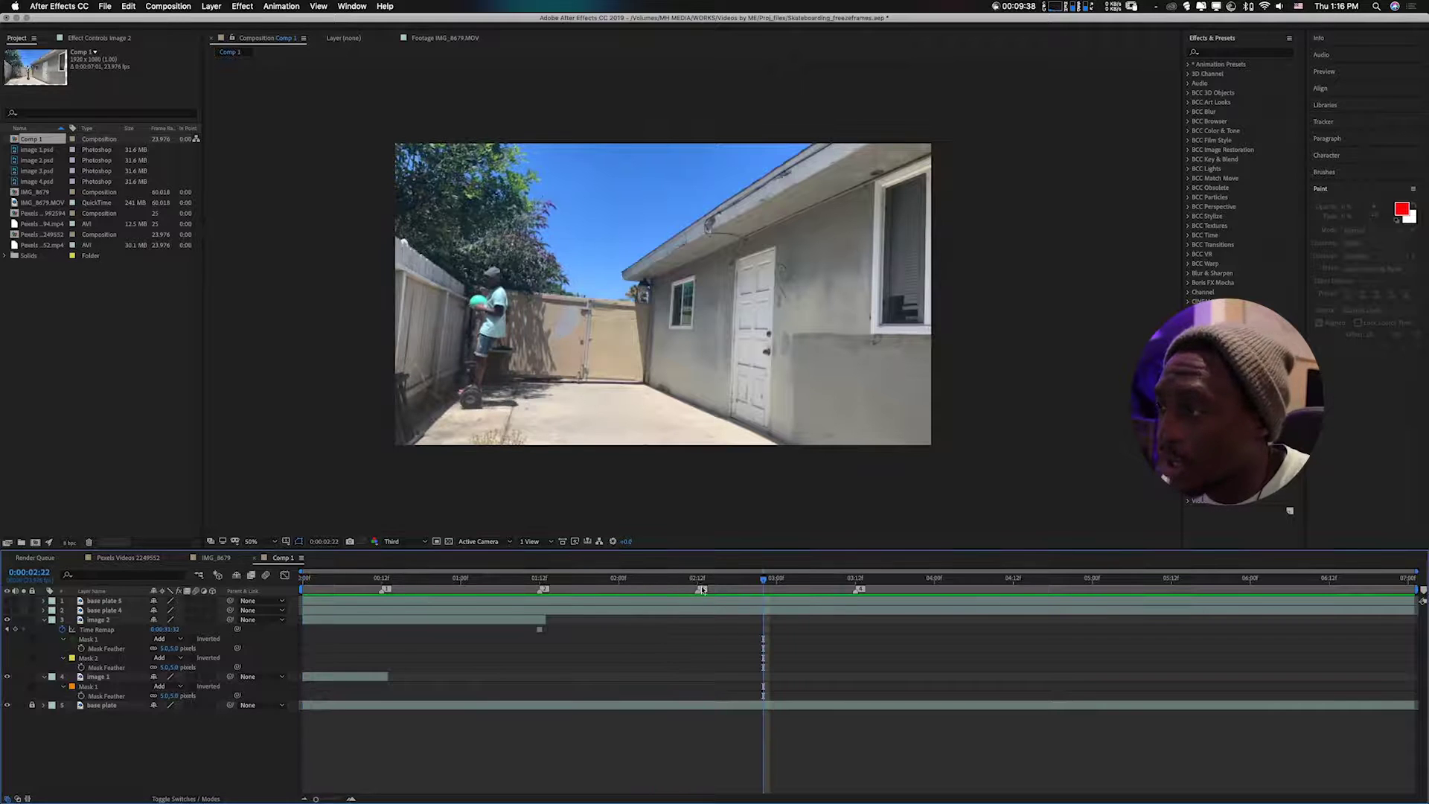
left_click(700, 590)
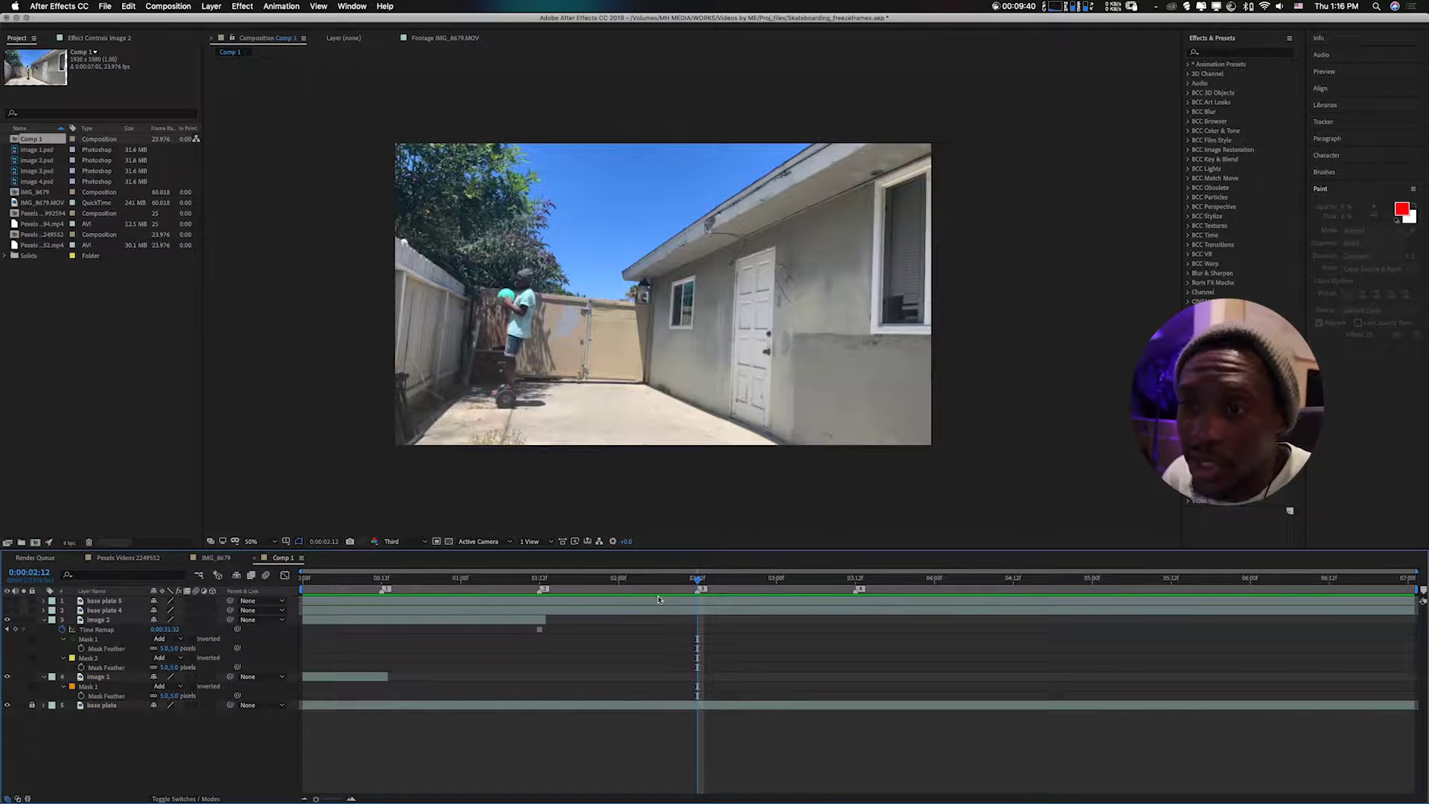
Step: Freeze image 3 on the frame at 0:00:02:12 with Time > Freeze Frame
right_click(689, 609)
mouse_move(744, 574)
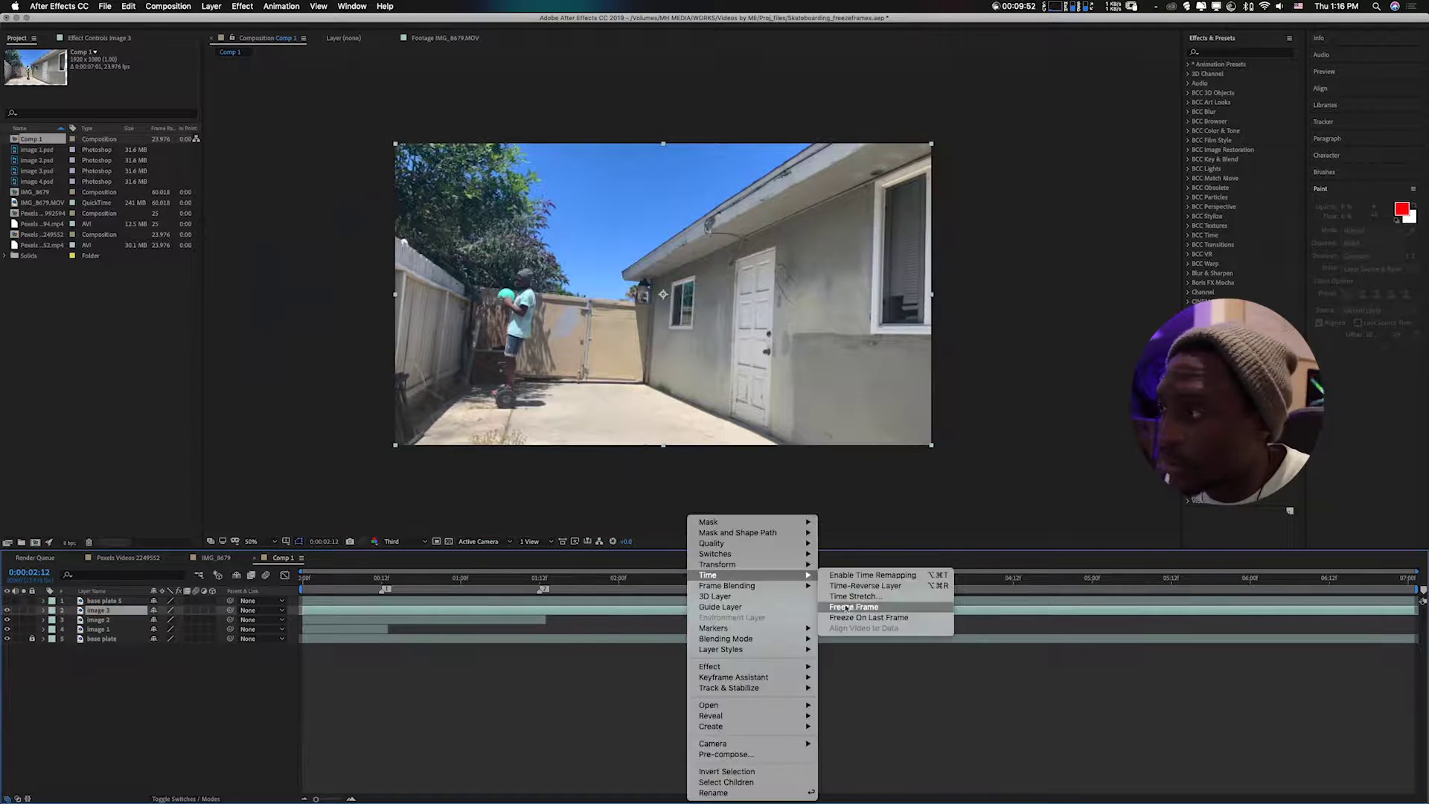
left_click(846, 607)
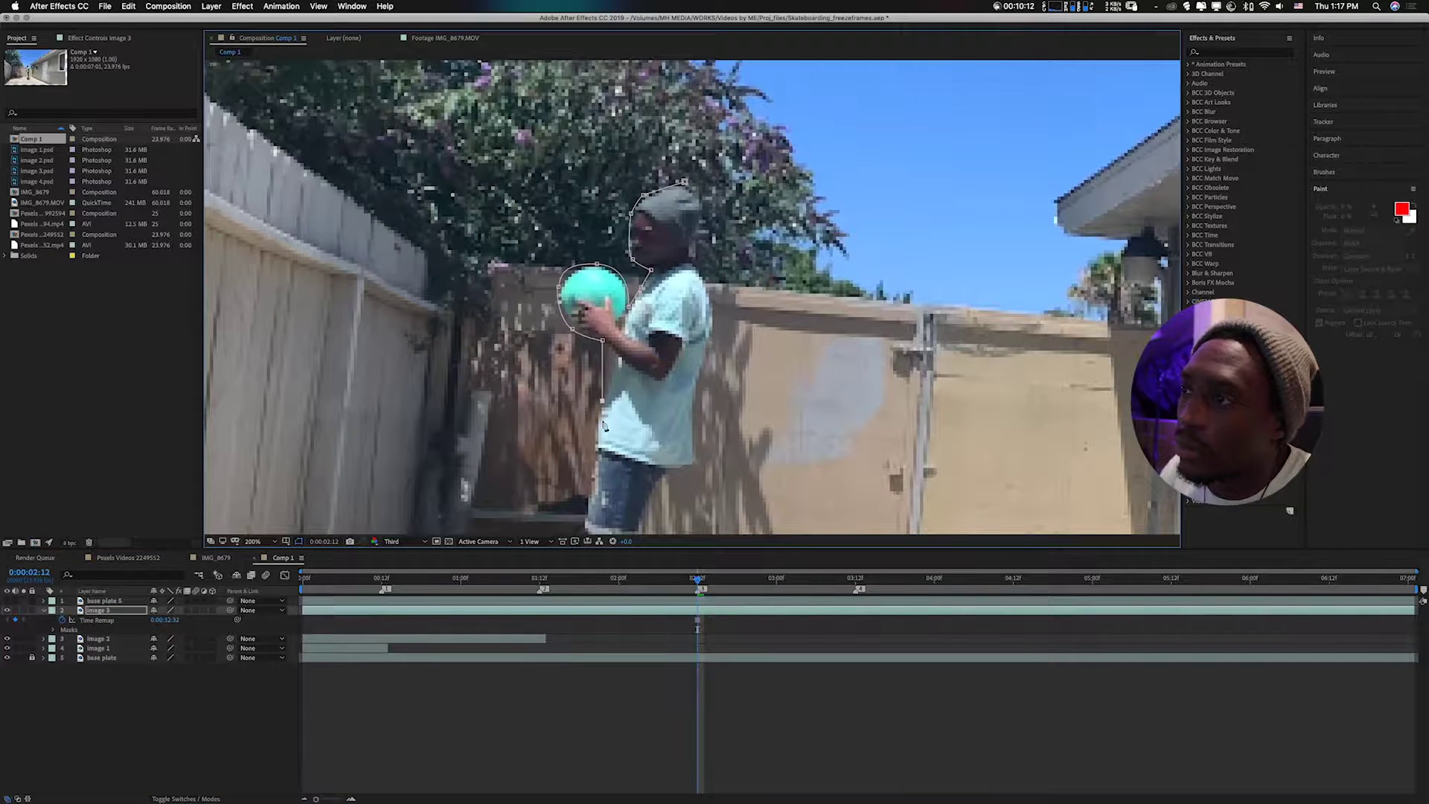
Step: Trace a closed Pen mask around the rider, leg and hoverboard on image 3, then trim its out point
left_click(604, 289)
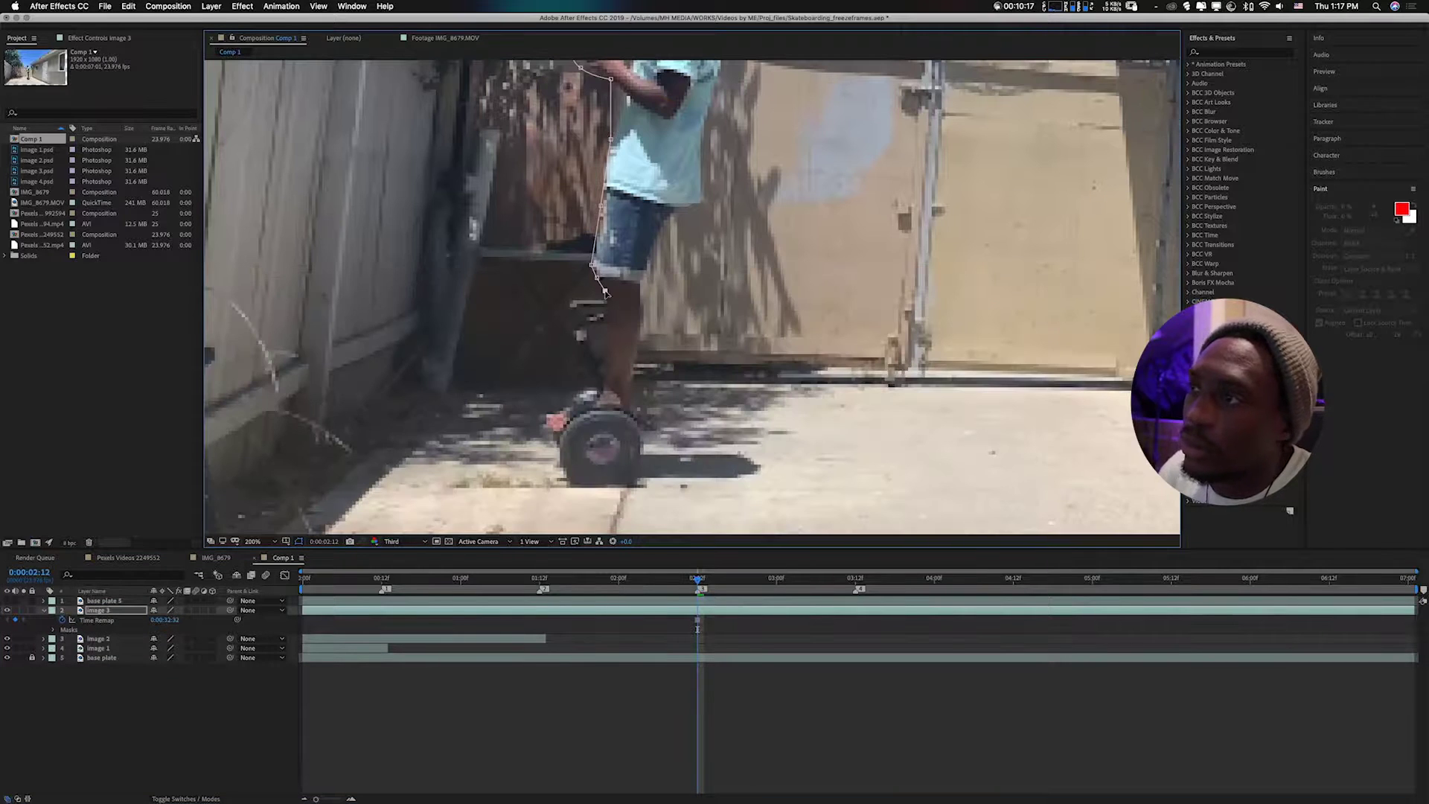
left_click(604, 384)
left_click(545, 410)
left_click(649, 424)
left_click(633, 381)
left_click(642, 285)
left_click(676, 211)
left_click(703, 198)
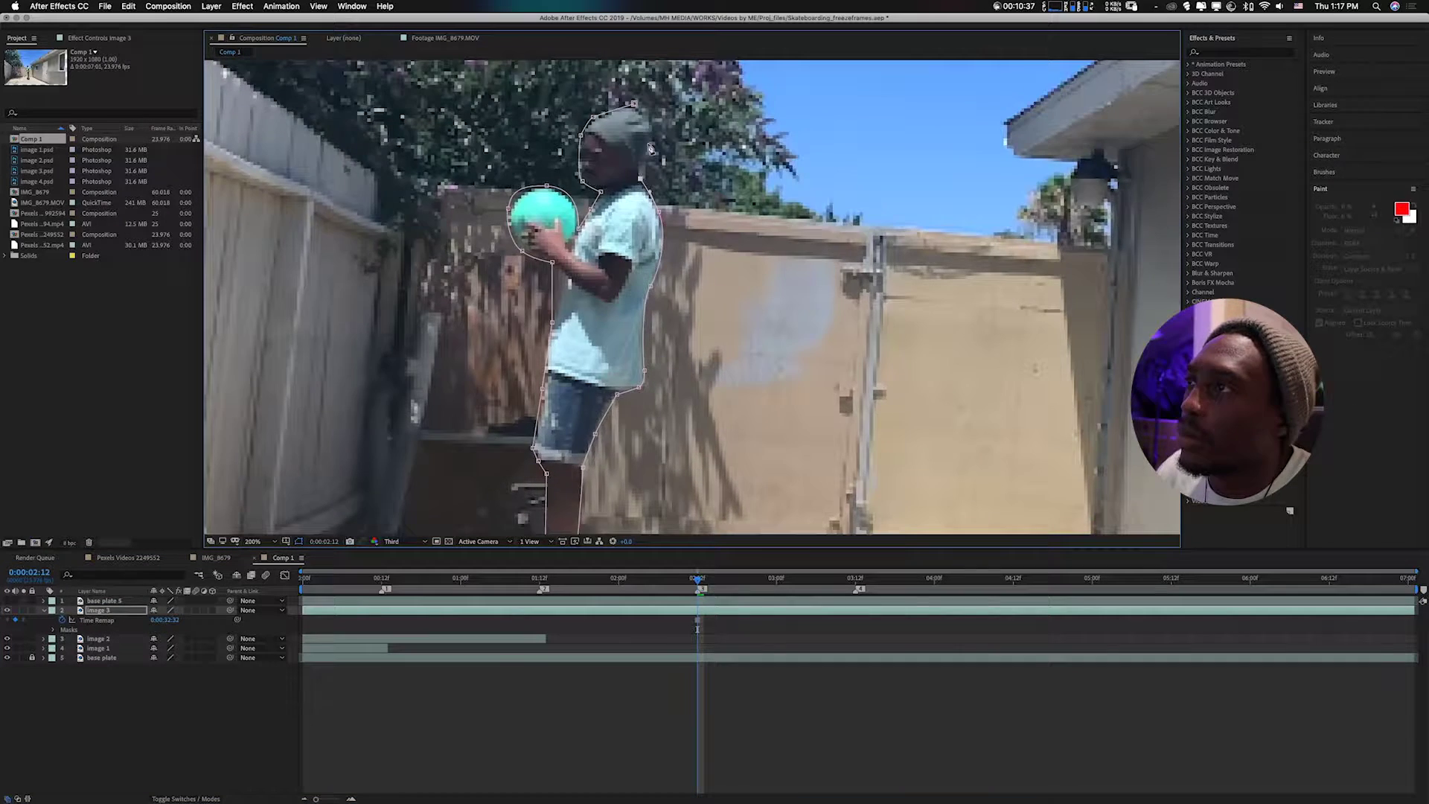
key("comma")
key("f")
key("alt+bracketright")
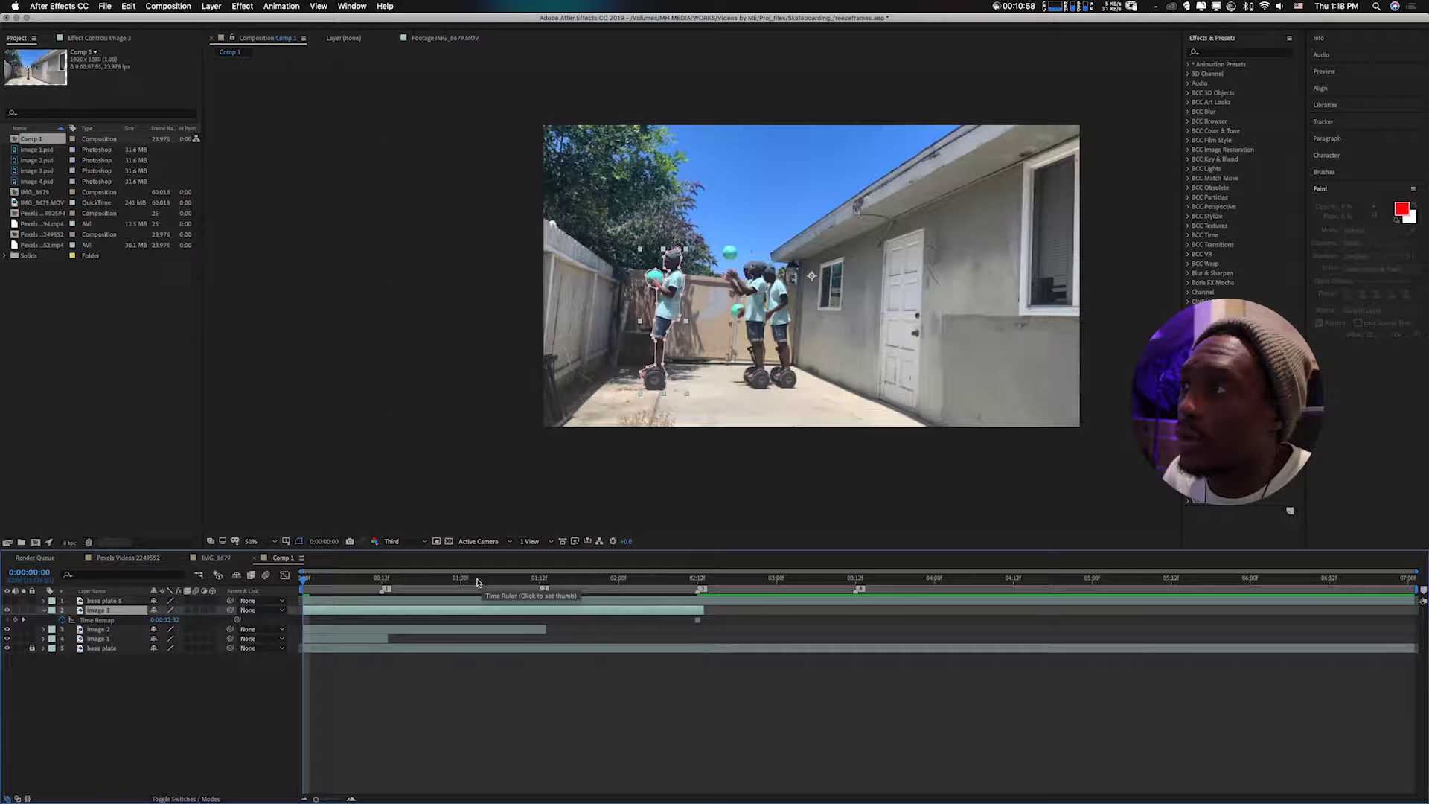
Step: Preview the composition and park the playhead at 0:00:03:12 with image 4 selected
key("space")
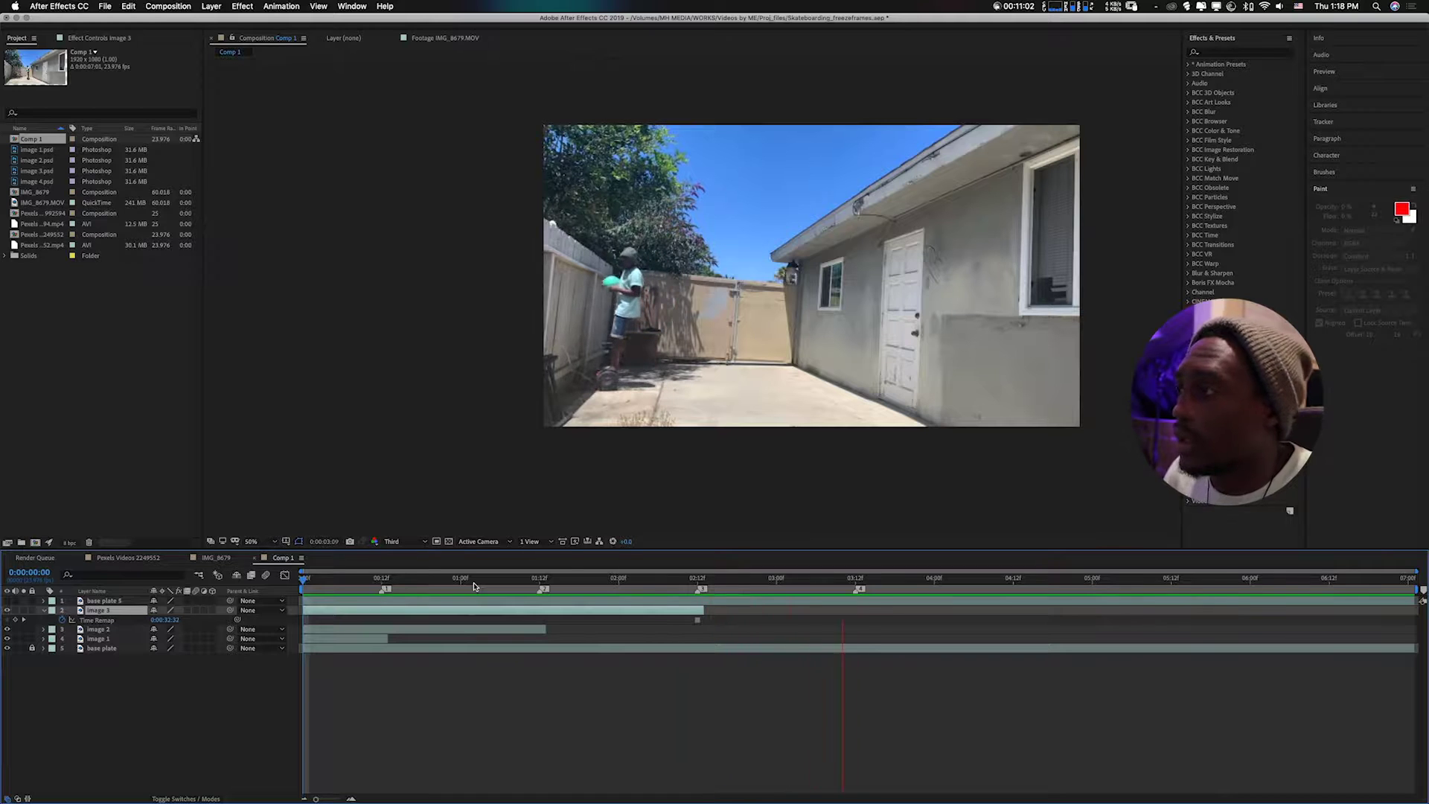
key("space")
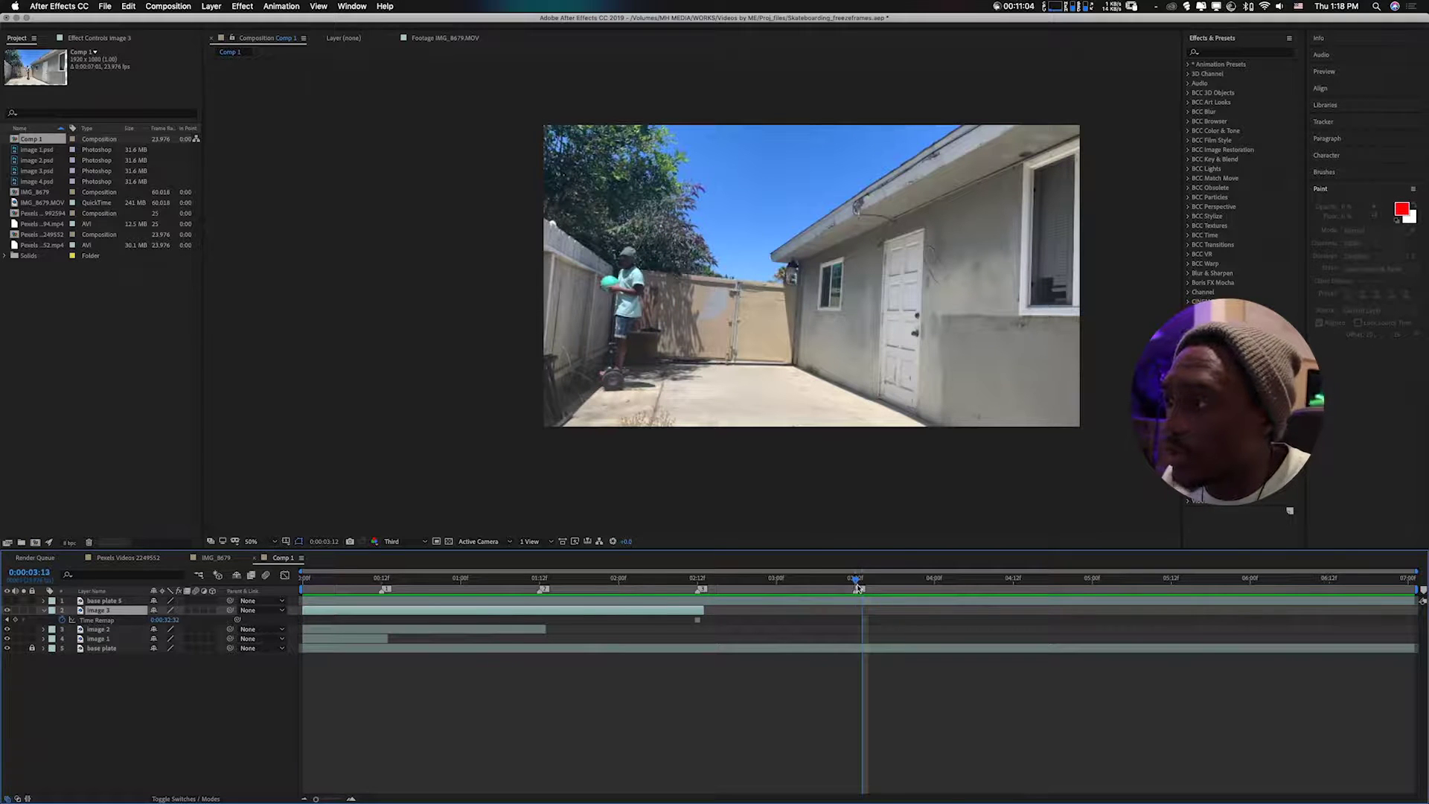
left_click_drag(858, 588, 854, 588)
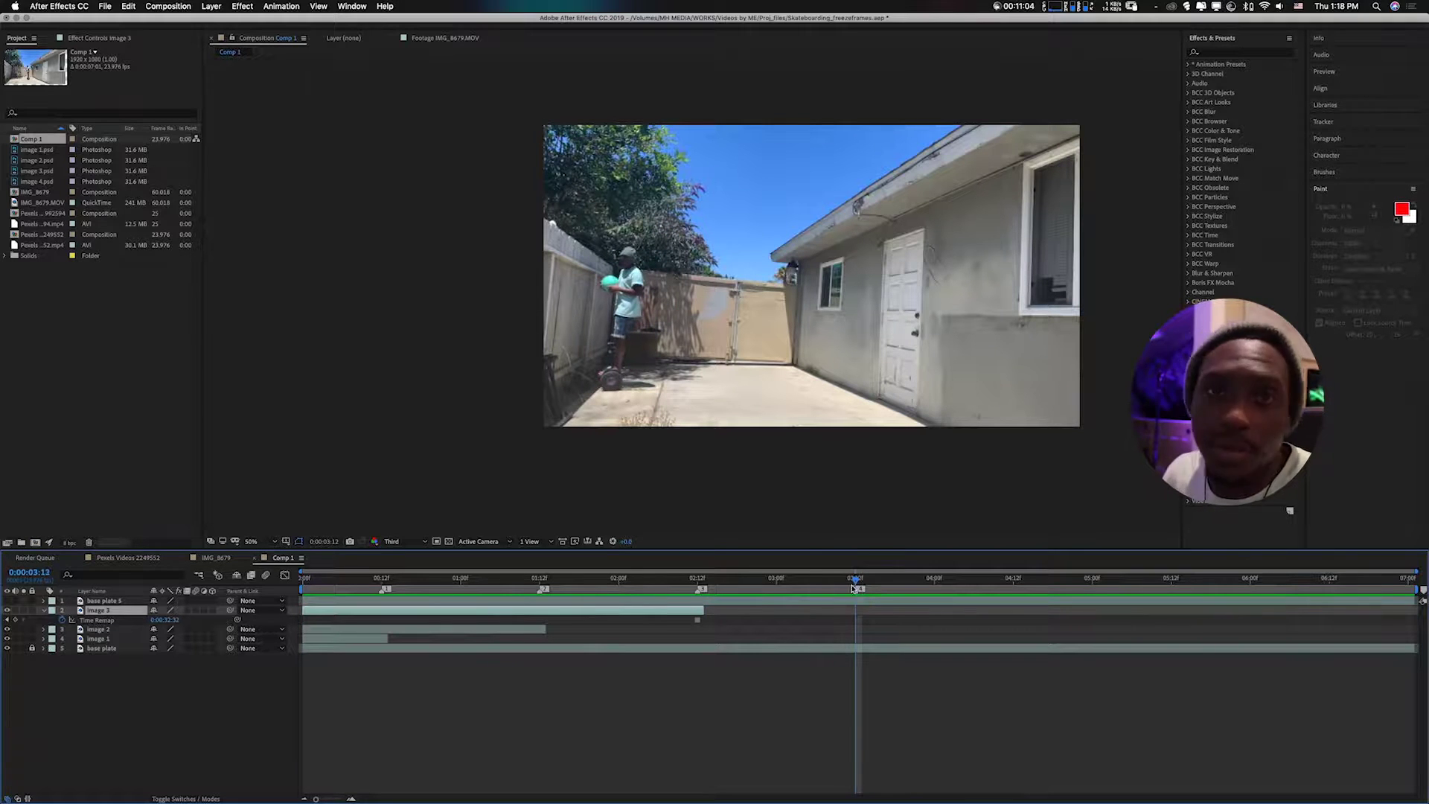
left_click(97, 600)
Step: Freeze image 4 at 0:00:03:12 and close a mask around its rider and ball
right_click(790, 601)
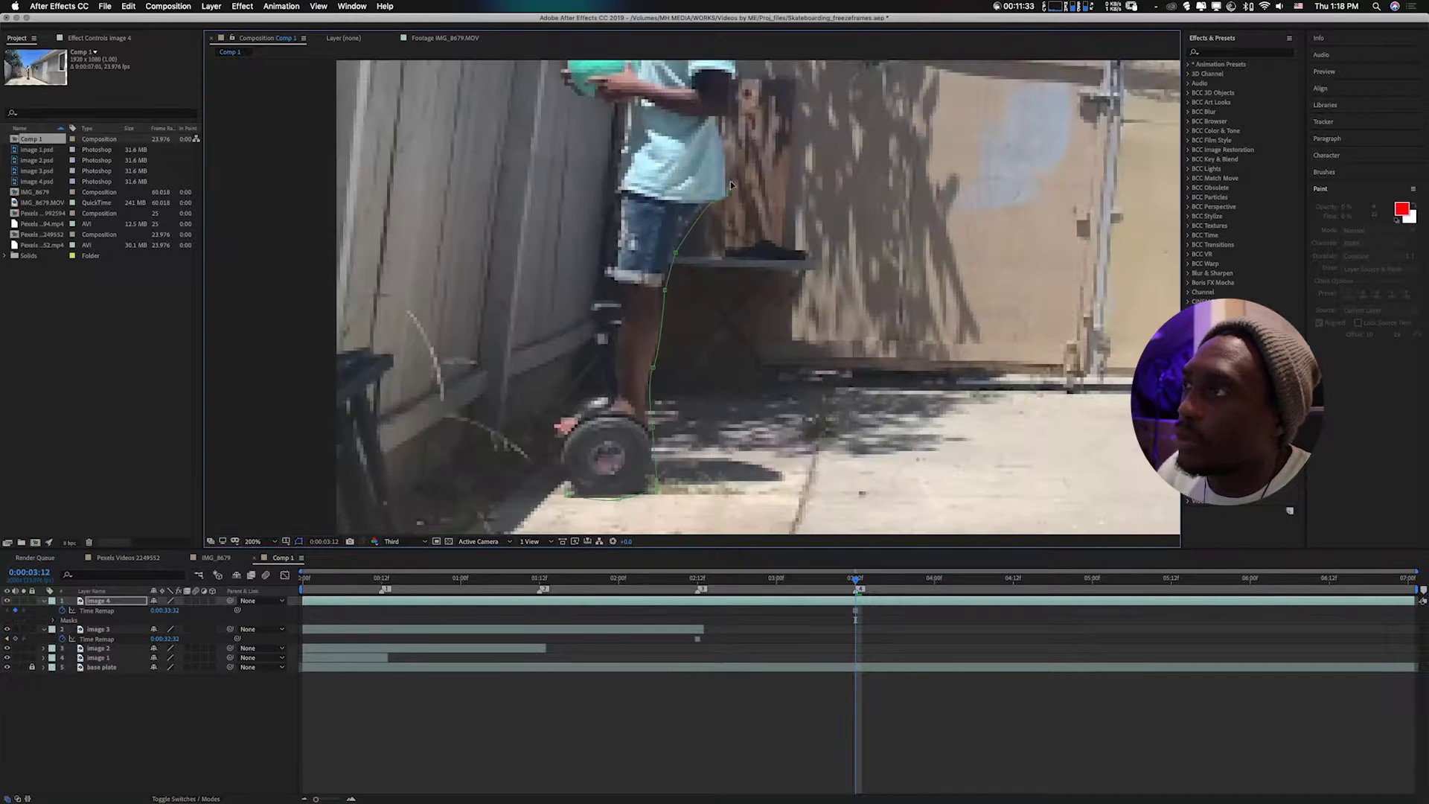
scroll(560, 258, "up", 4)
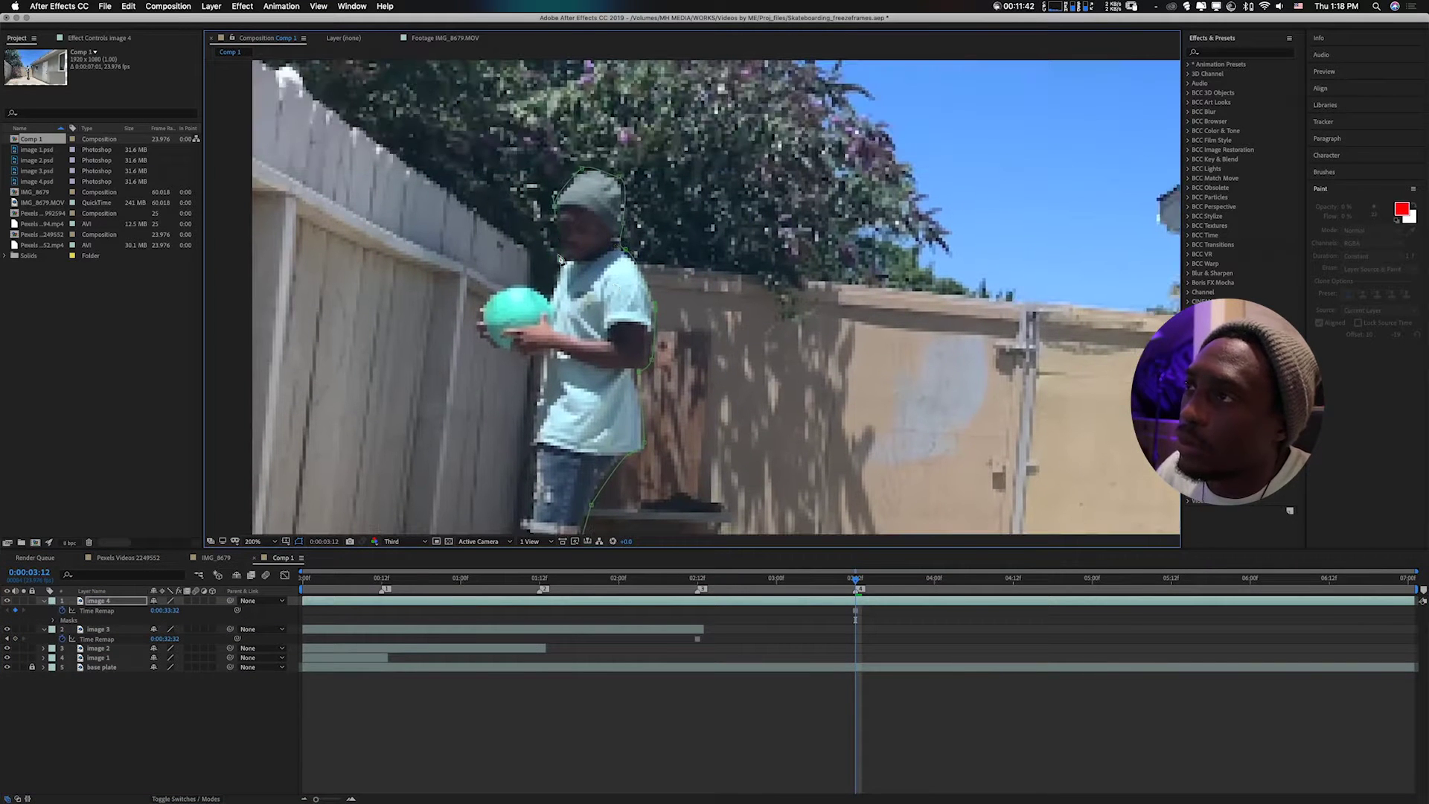
left_click(483, 346)
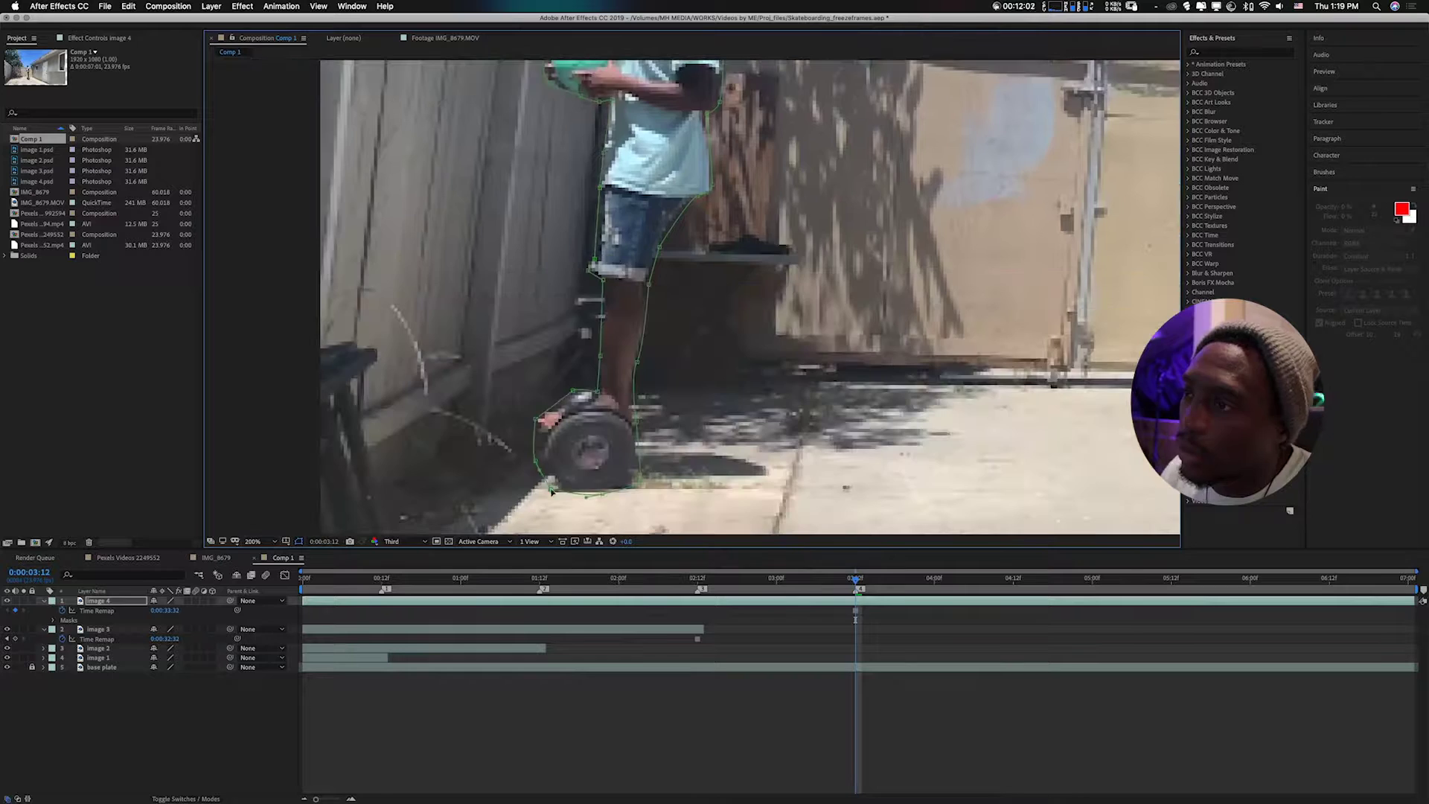
key("comma")
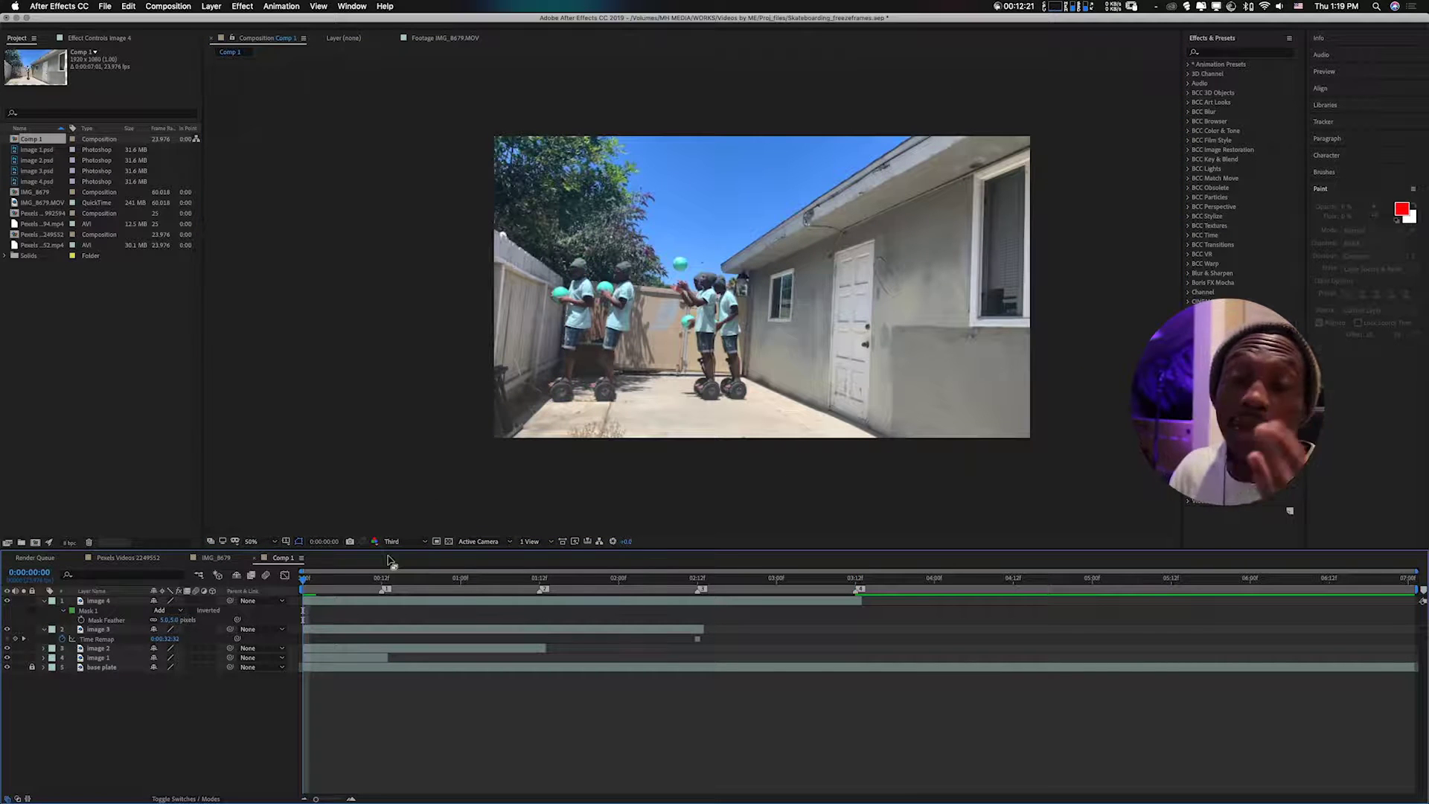
Step: Play back the four frozen riders, stop, and collapse image 4's mask and image 3's time remap properties
key("space")
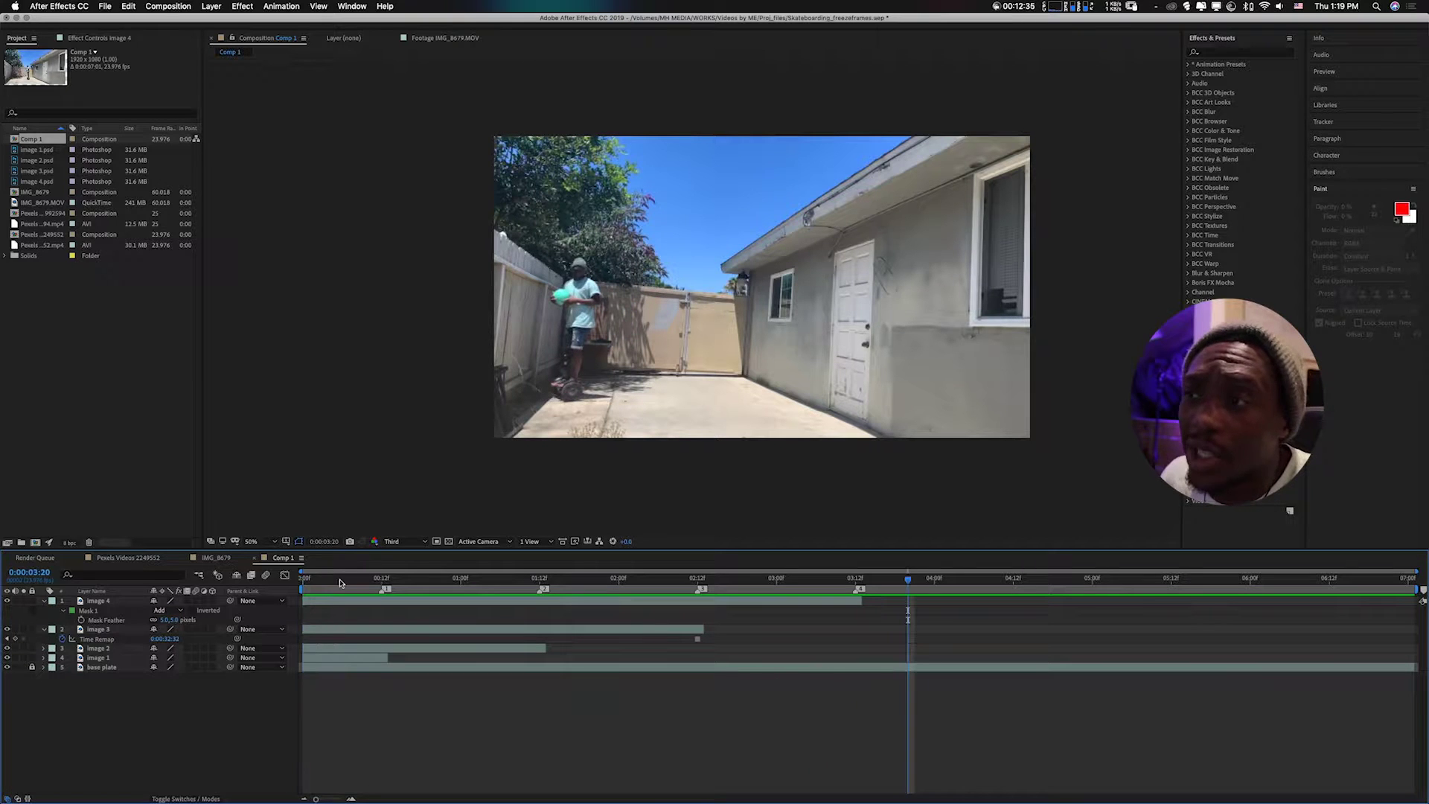
left_click(362, 578)
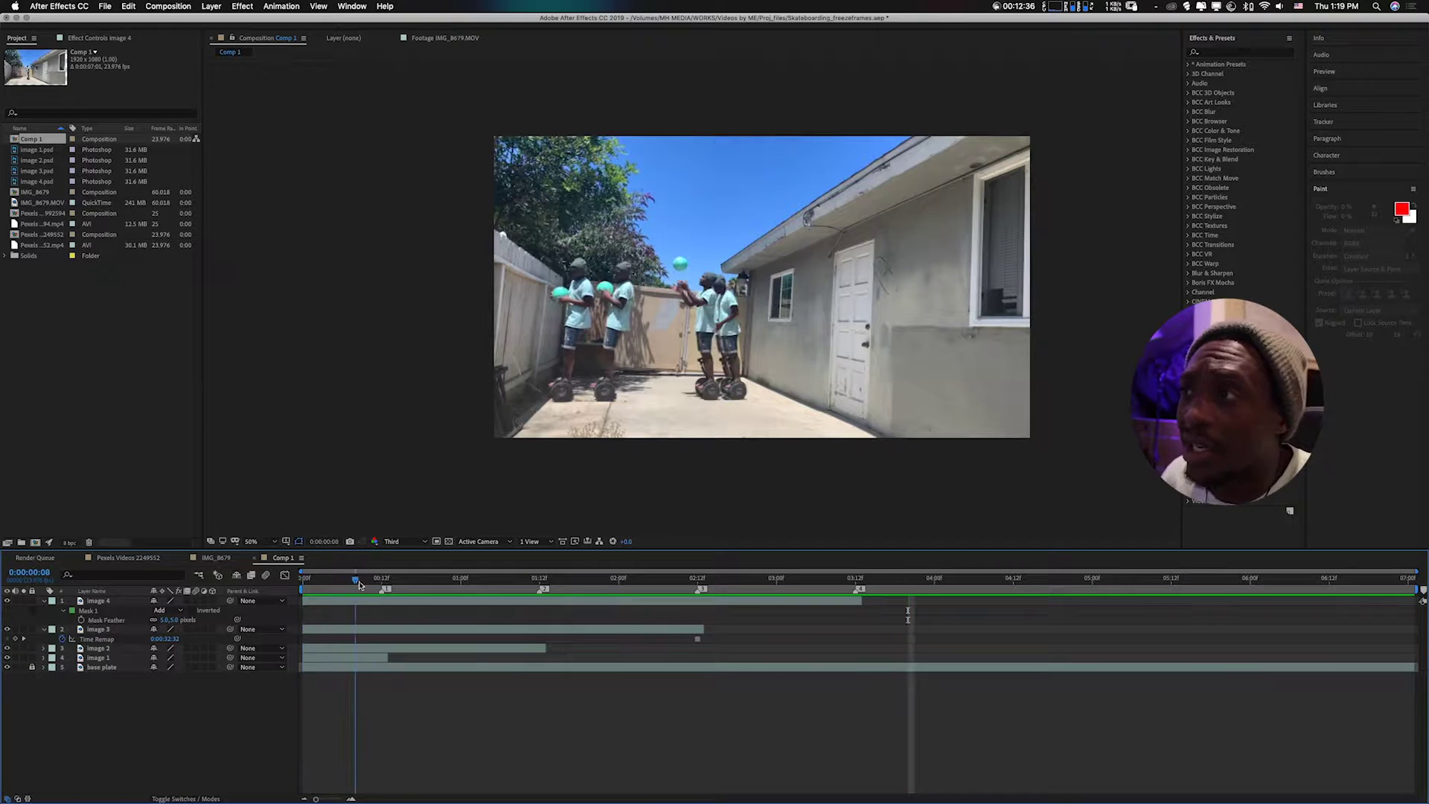
left_click(44, 601)
left_click(44, 610)
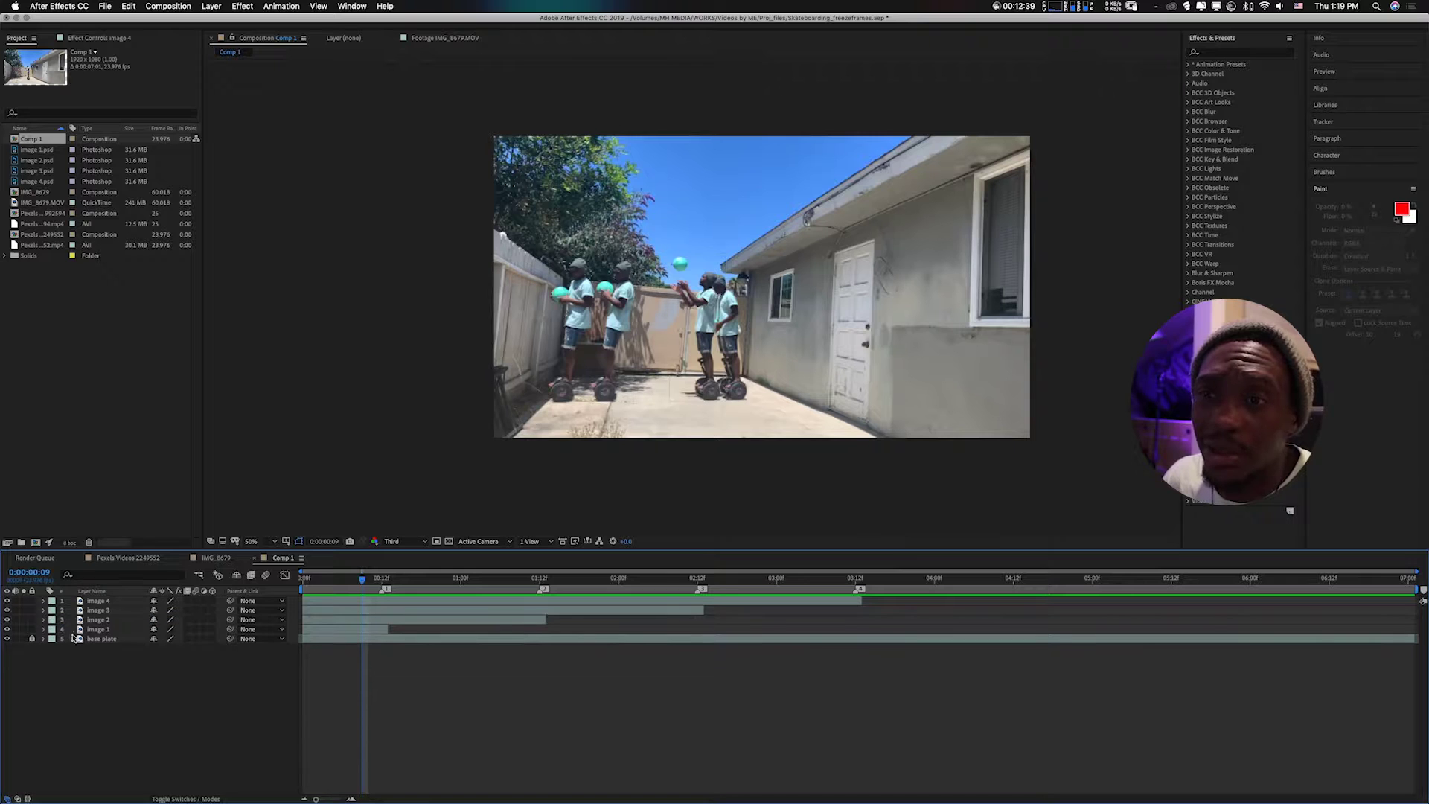
Step: Apply the Fill effect to image 2, turning its rider and ball solid red
left_click(97, 619)
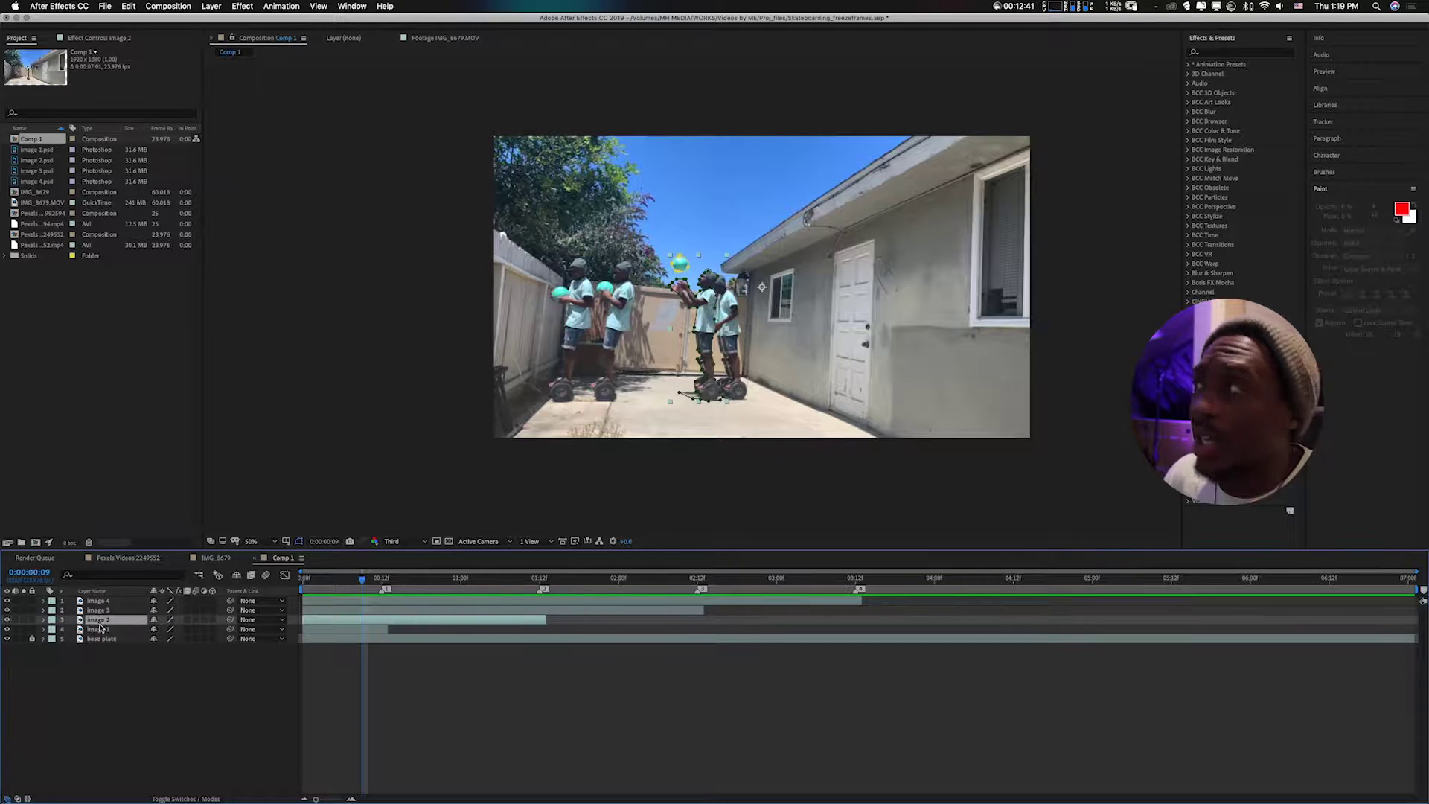
left_click(1227, 53)
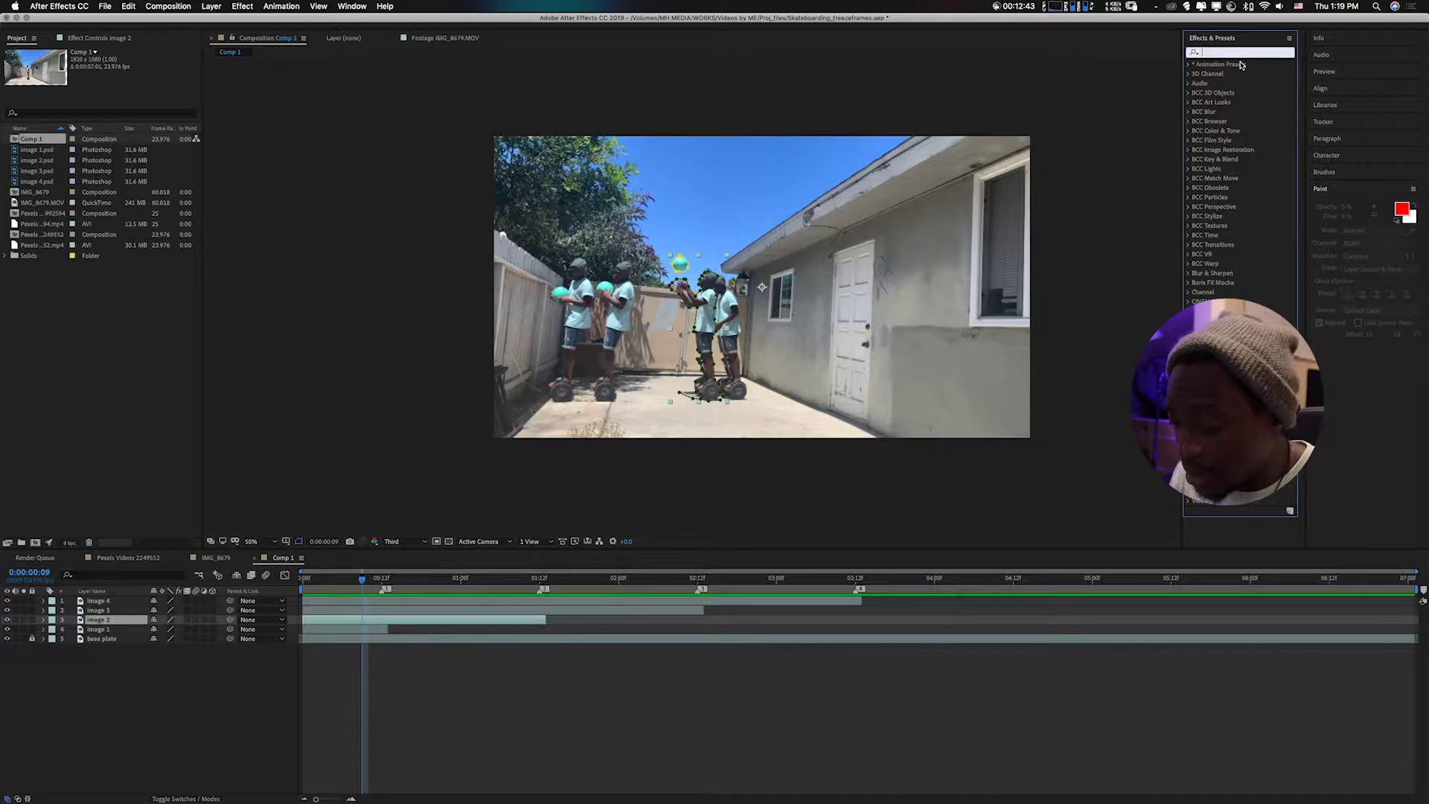
type("fill")
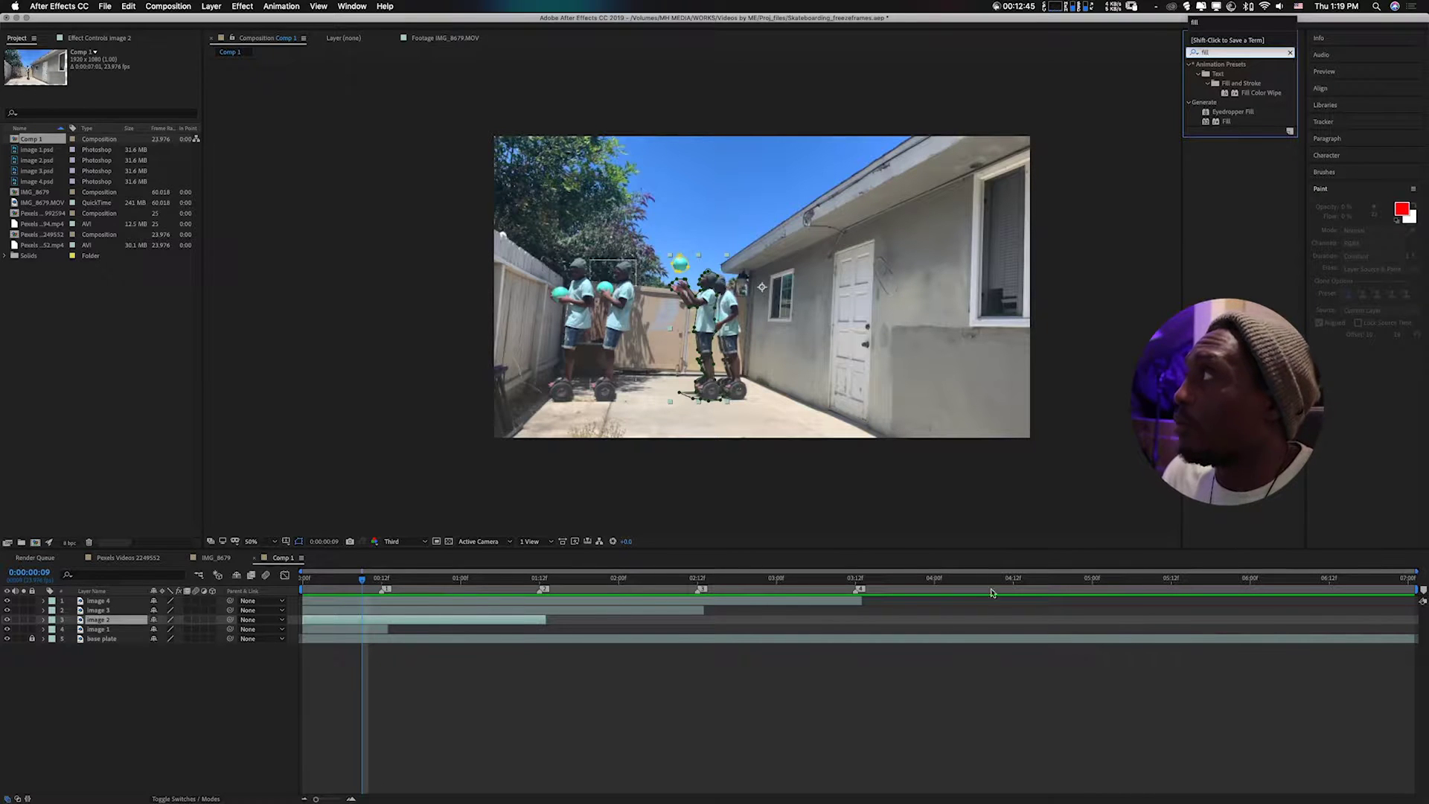
left_click(1228, 121)
double_click(1228, 121)
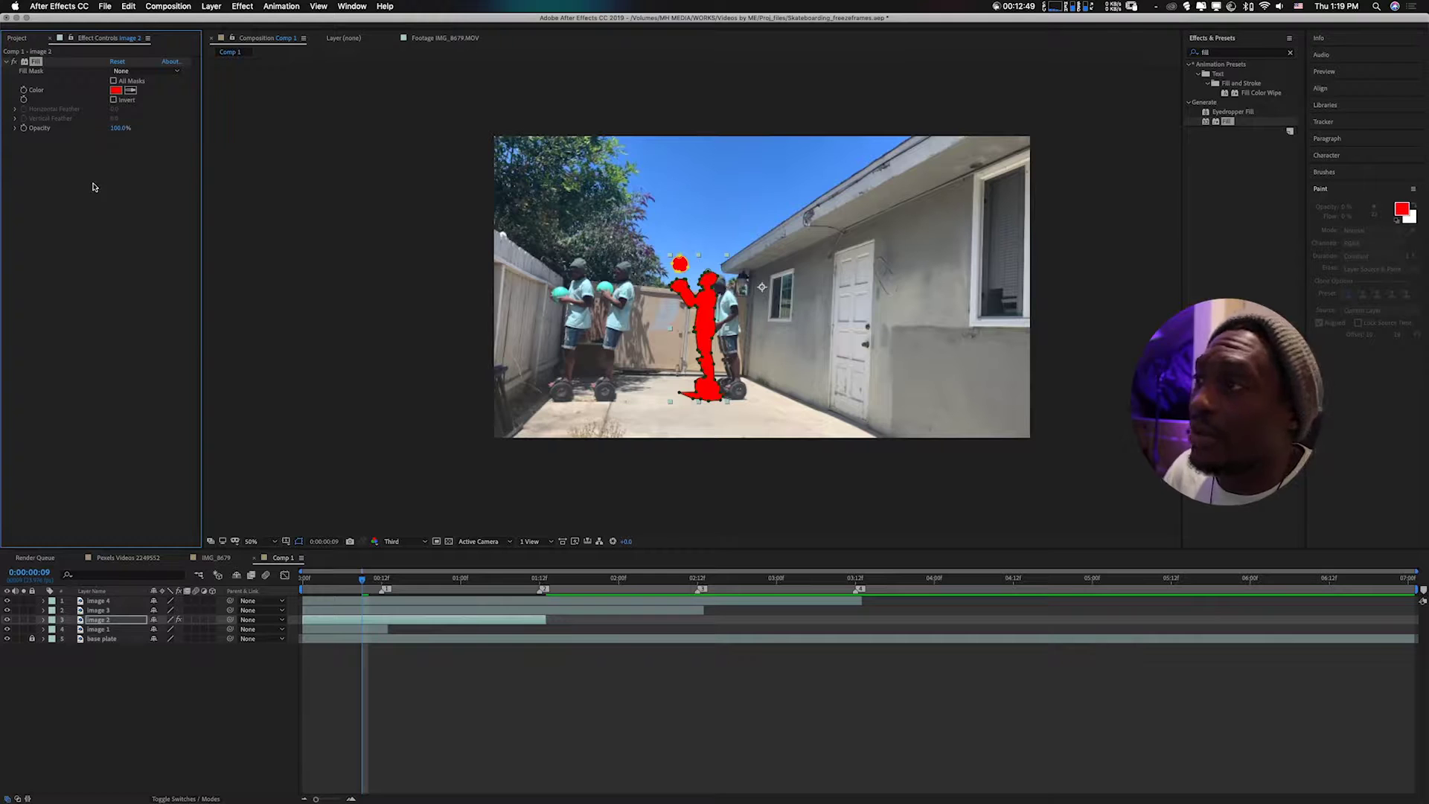
Step: Add a Glow effect to image 3, then replay the composition from the start
left_click(97, 611)
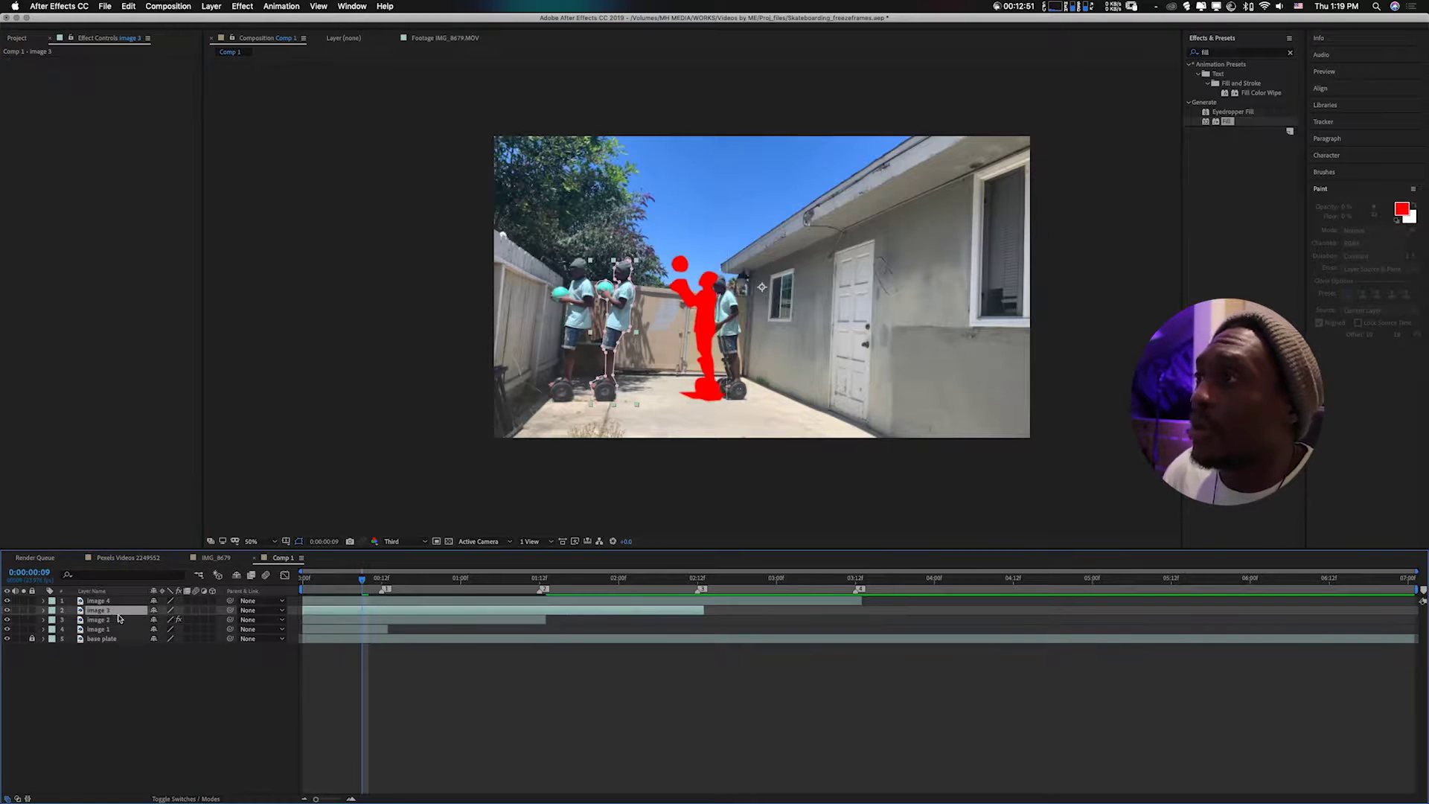
left_click(1288, 54)
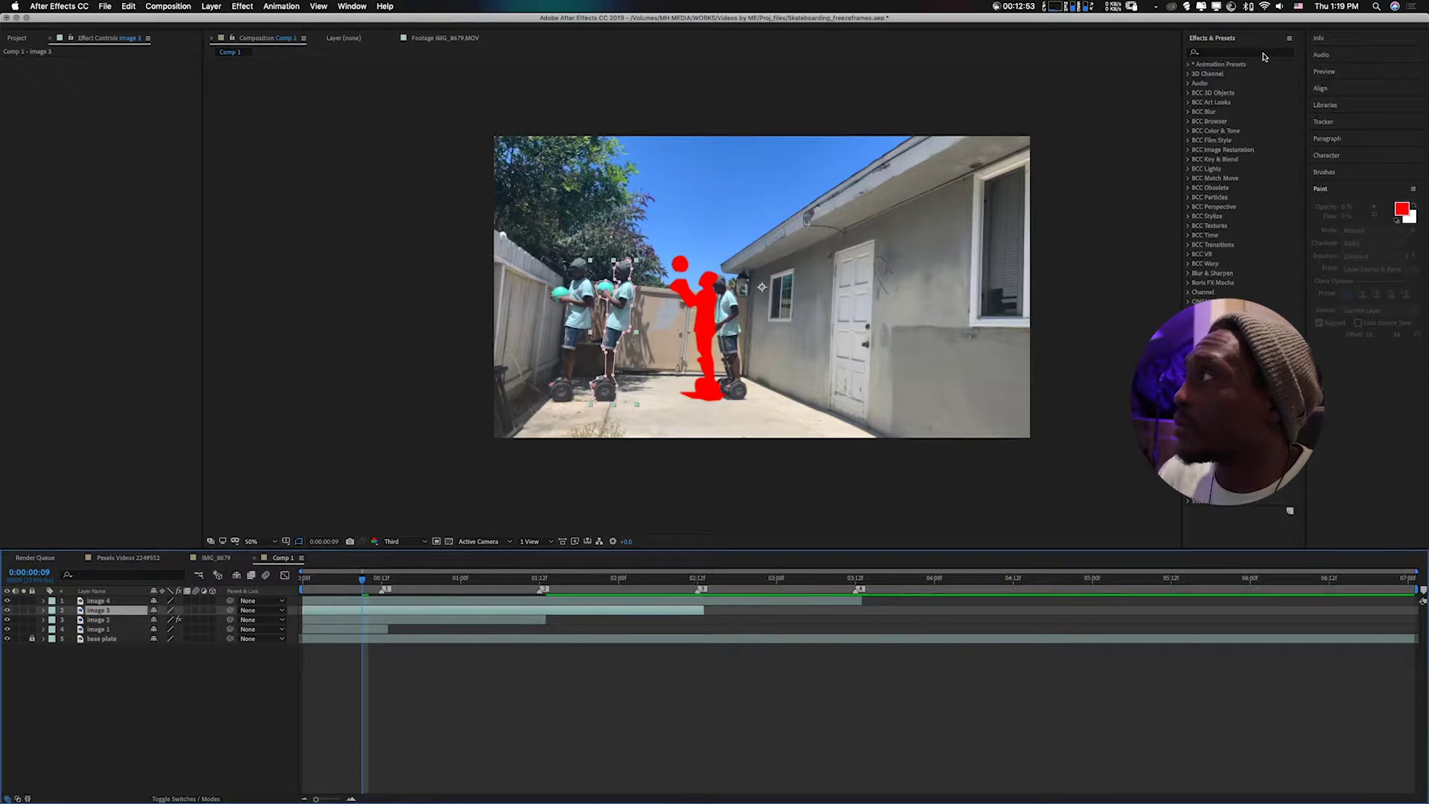
type("glow")
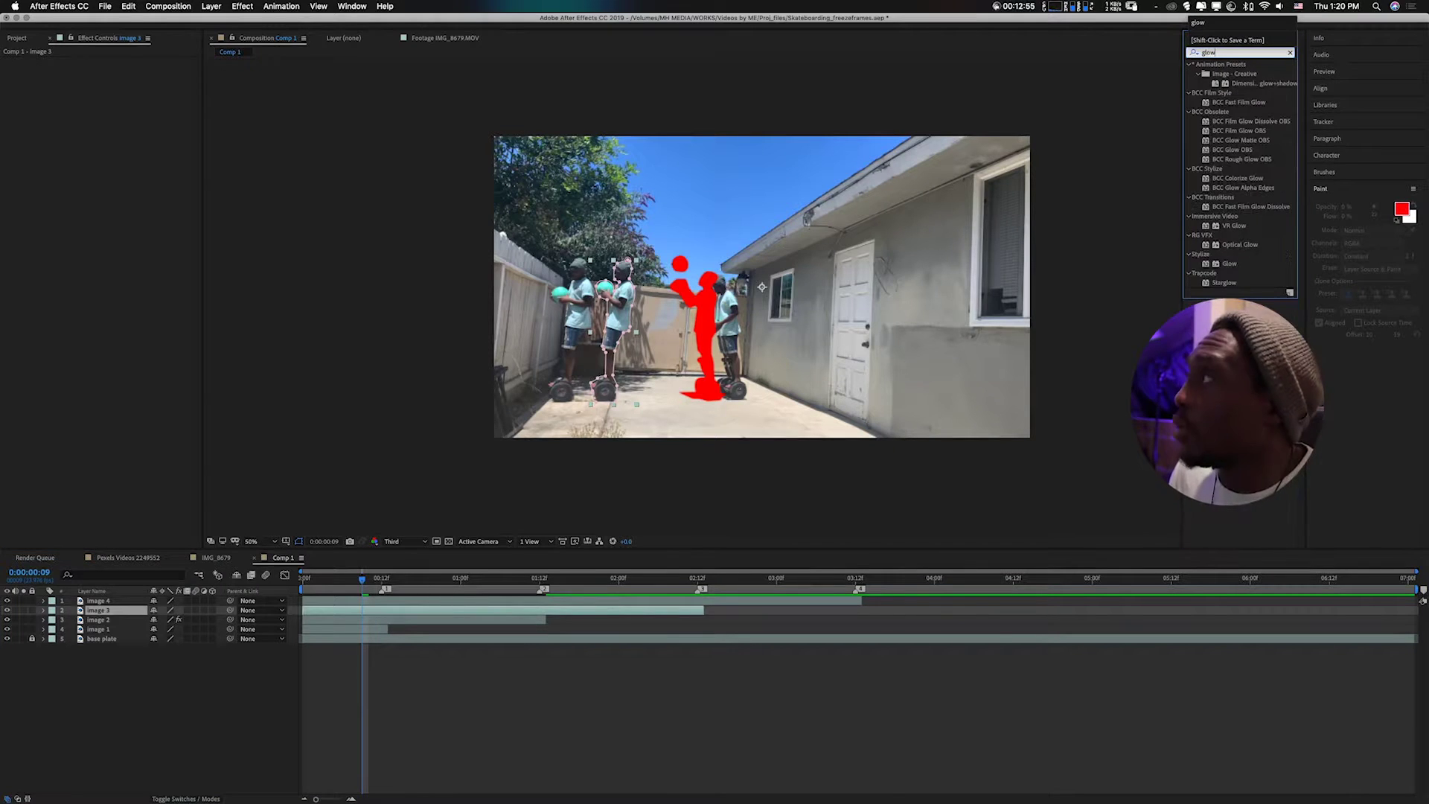
double_click(1228, 264)
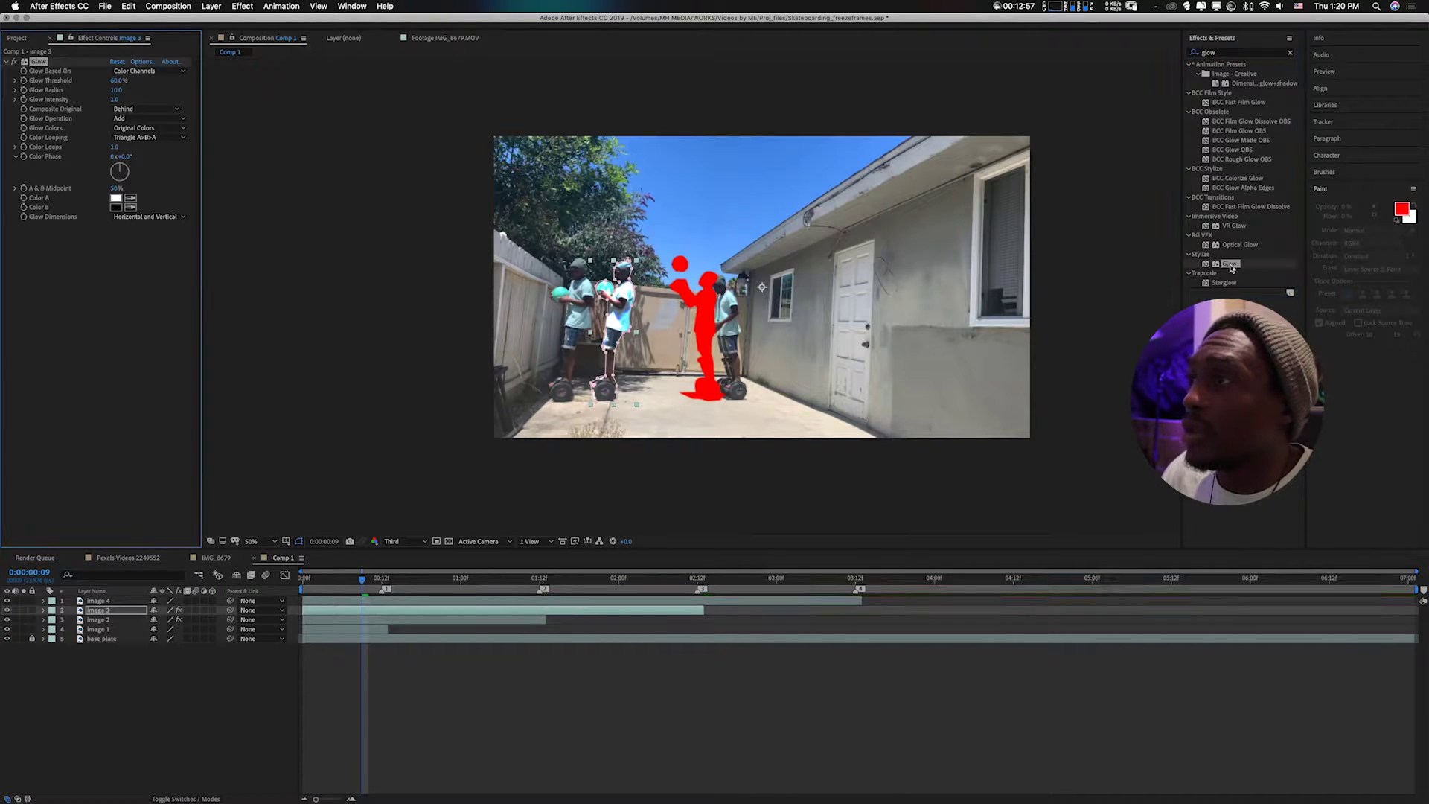
left_click(187, 683)
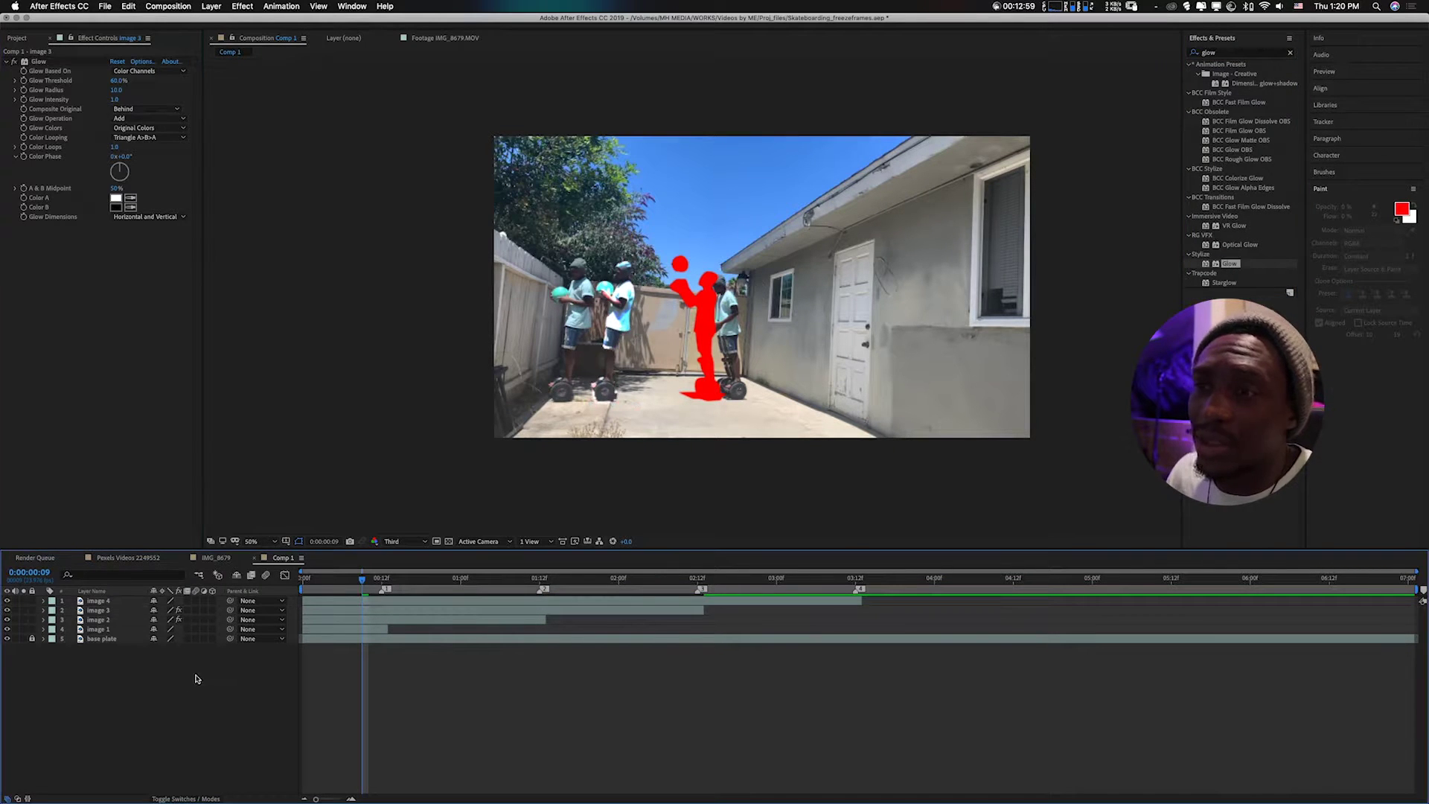
key("Home")
key("space")
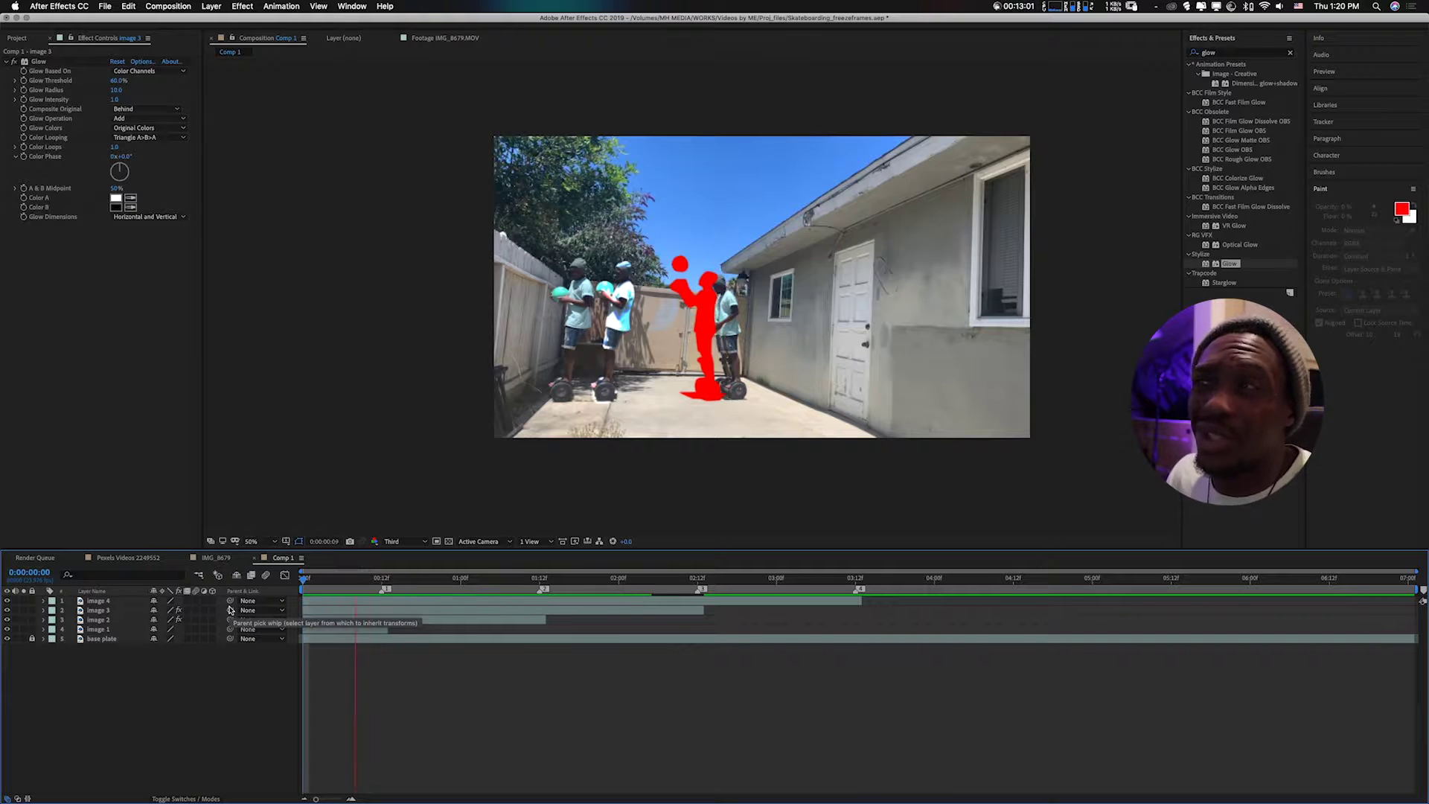